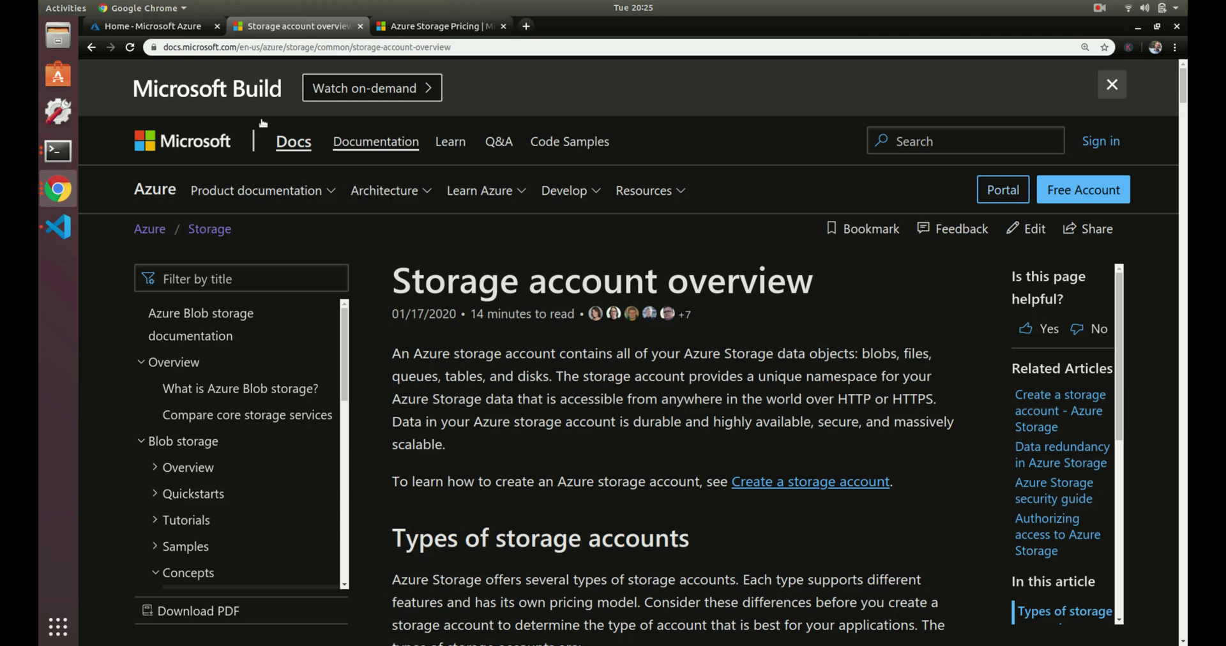
From the portal home, search 'storag', open Storage accounts and start adding a new account
{"action": "left_click", "coordinate": [174, 26]}
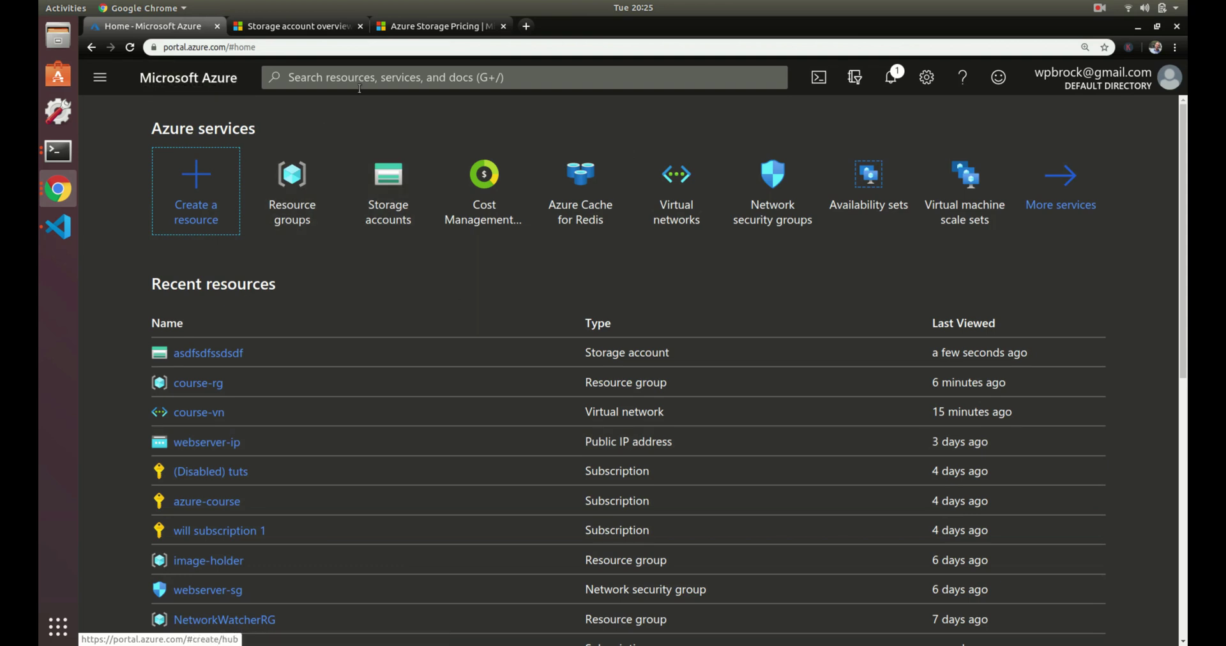
{"action": "left_click", "coordinate": [378, 78]}
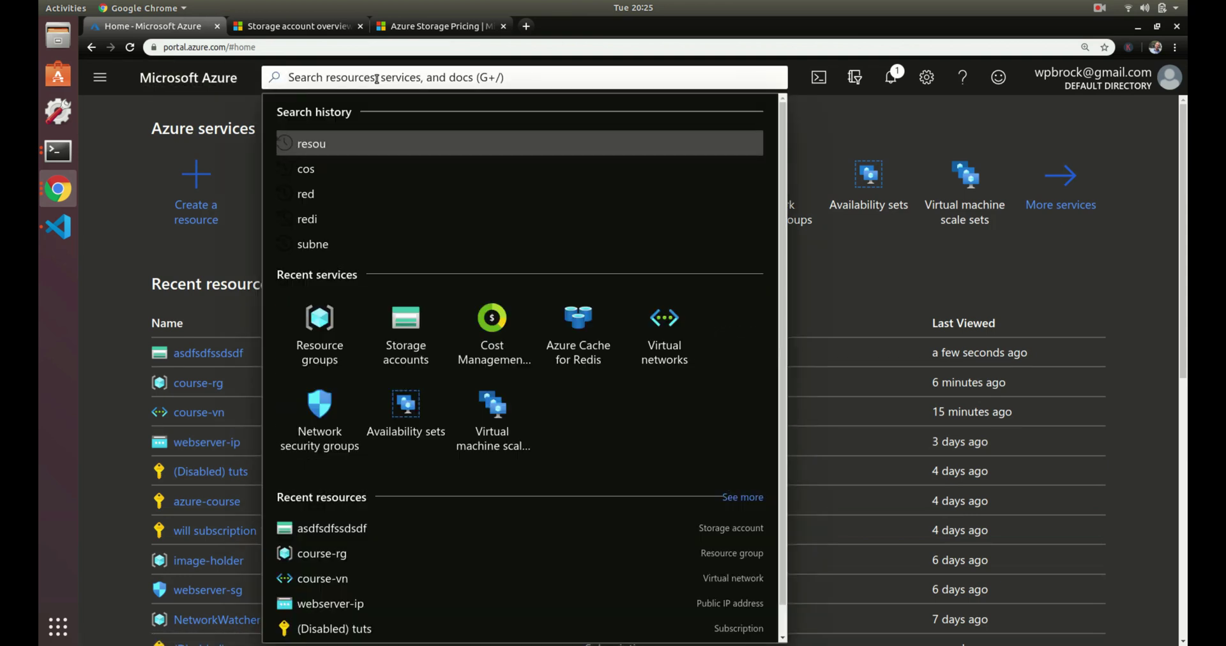
{"action": "type", "text": "storag"}
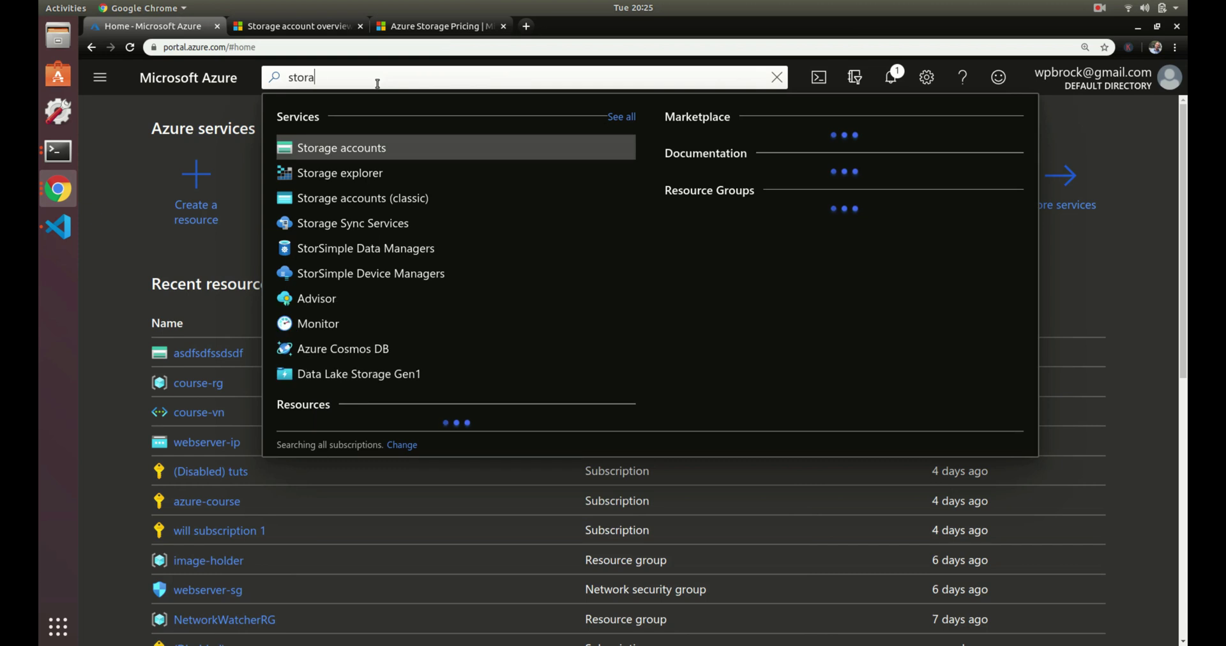
{"action": "left_click", "coordinate": [362, 145]}
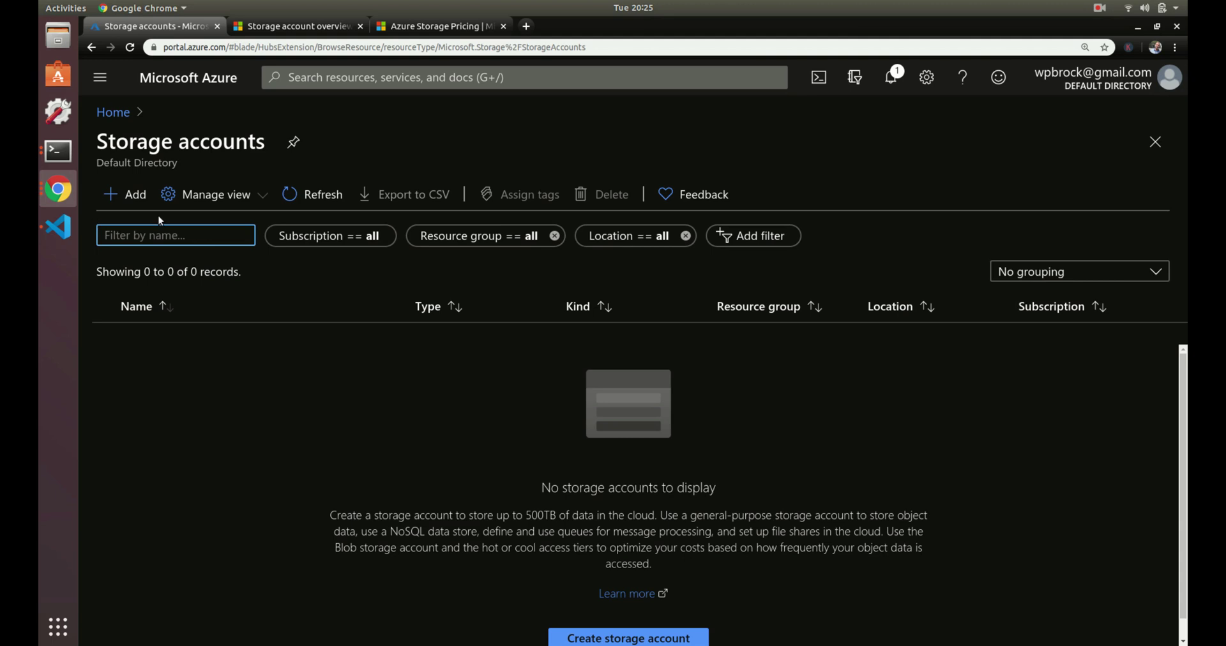
{"action": "left_click", "coordinate": [131, 194]}
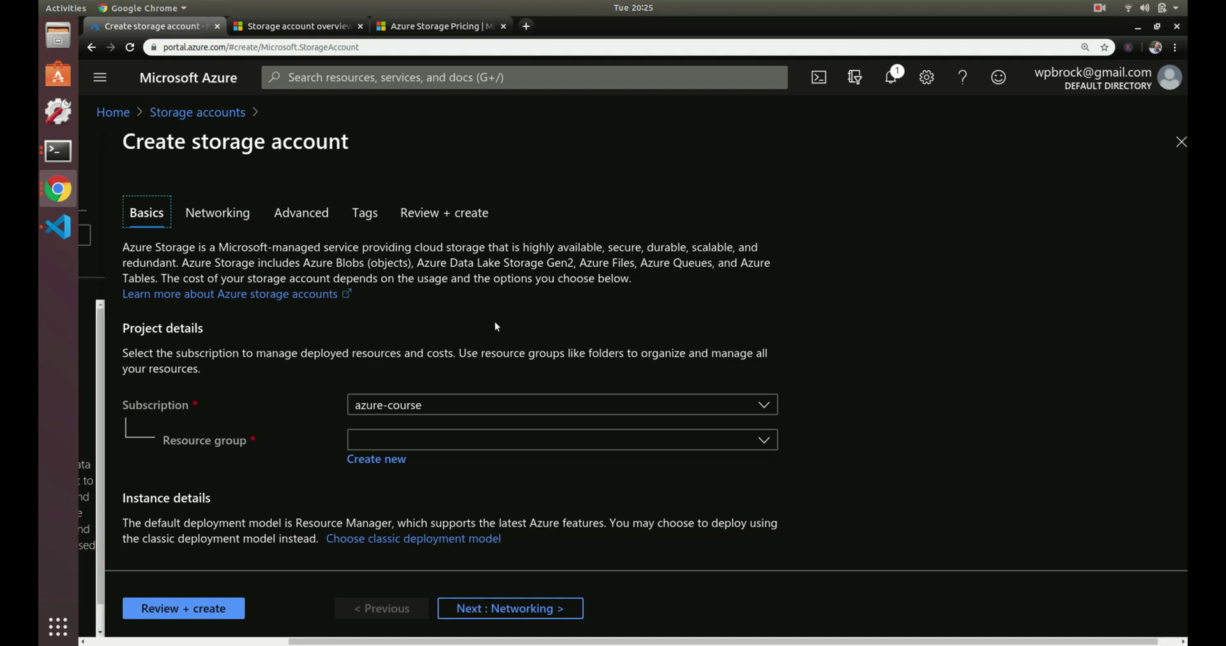
Pick course-rg from the Resource group list on the Basics step
{"action": "scroll", "coordinate": [495, 327], "scroll_direction": "down", "scroll_amount": 3}
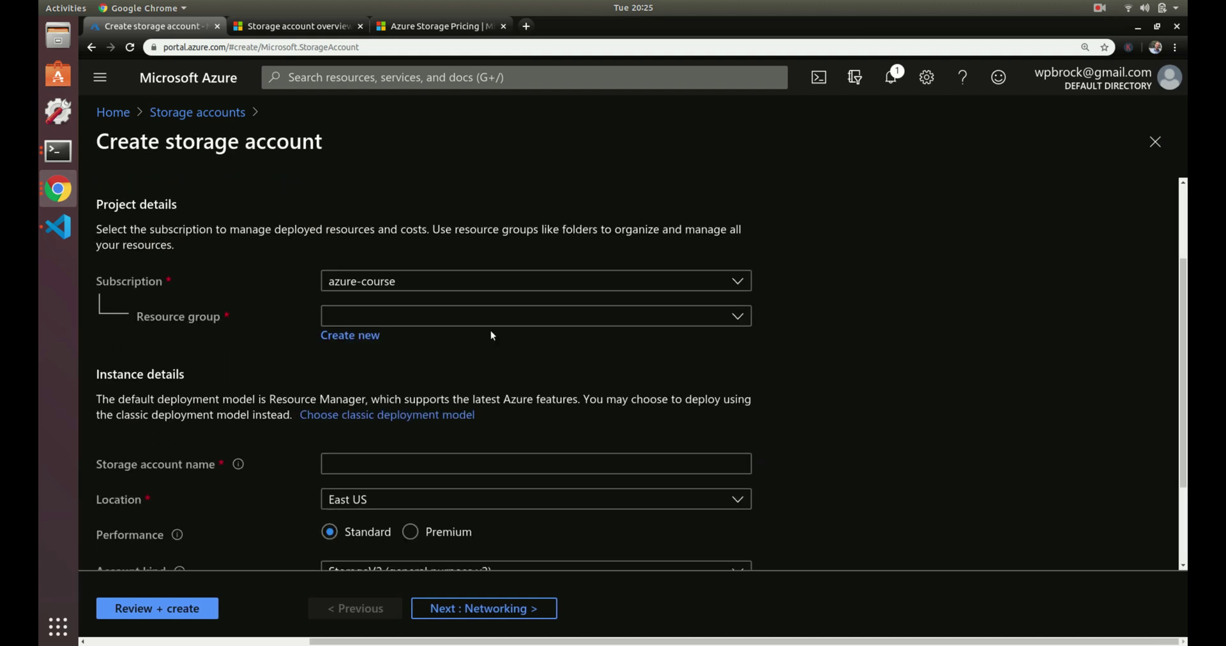
{"action": "left_click", "coordinate": [348, 320]}
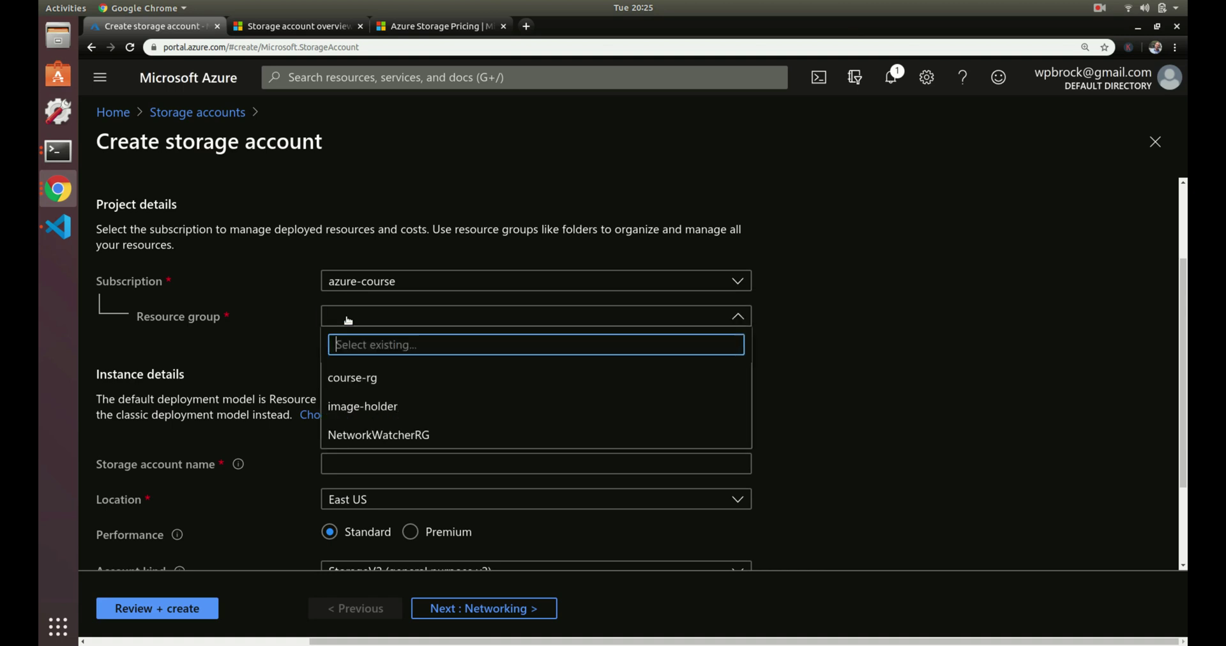
{"action": "left_click", "coordinate": [336, 382]}
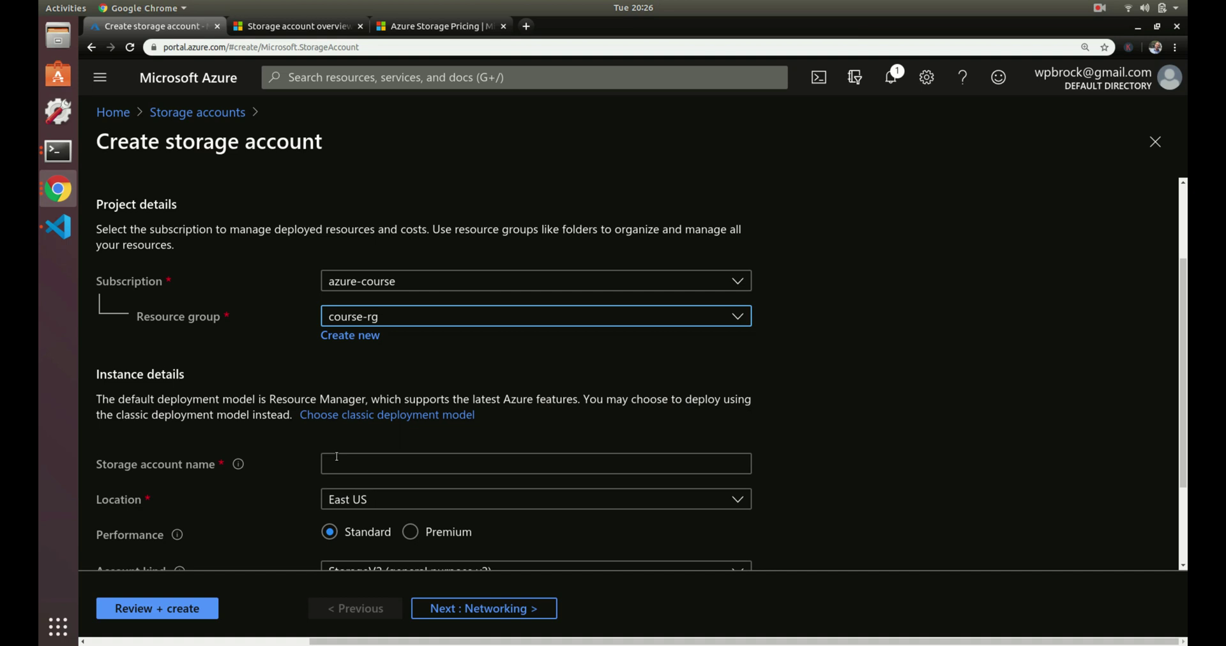
Name the storage account willbrock, after confirming the shorter name 'will' is already taken
{"action": "mouse_move", "coordinate": [238, 464]}
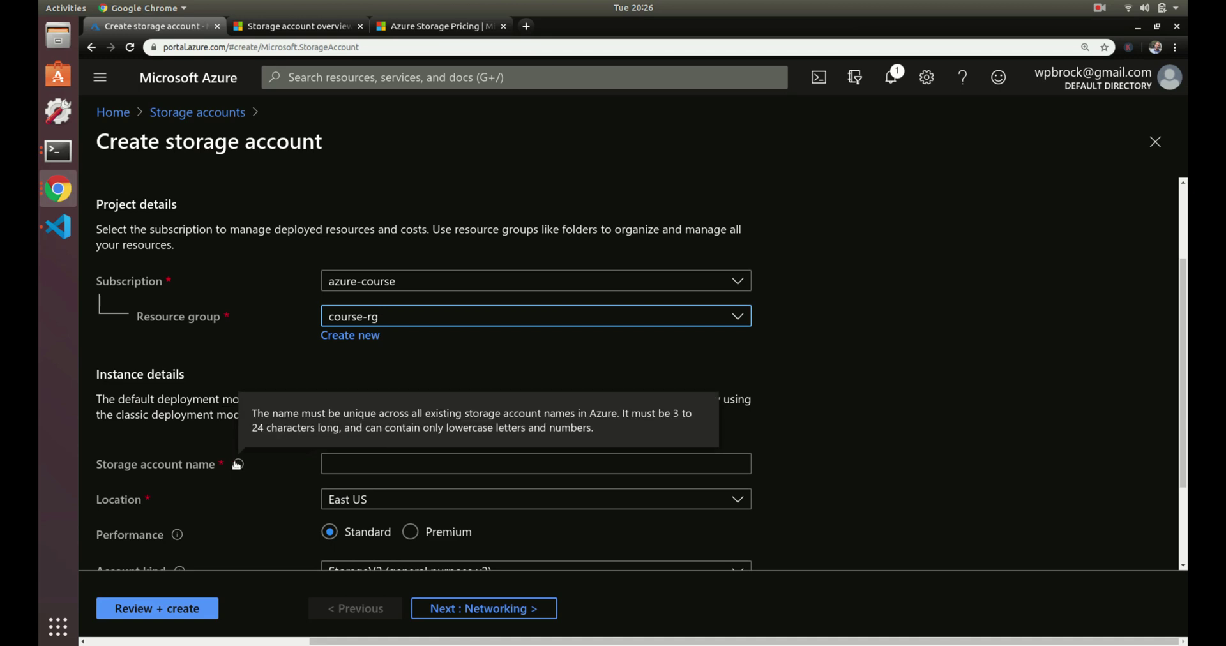
{"action": "left_click", "coordinate": [391, 467]}
{"action": "type", "text": "willbrock"}
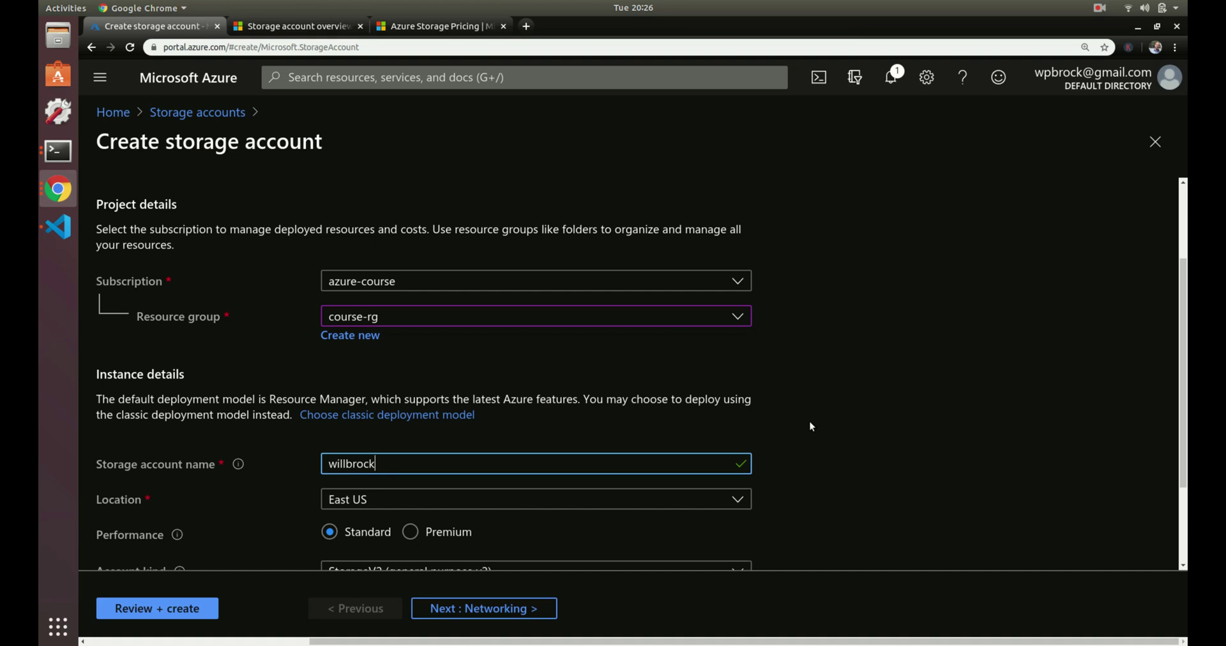
{"action": "key", "text": "BackSpace"}
{"action": "key", "text": "BackSpace"}
{"action": "key", "text": "BackSpace"}
{"action": "key", "text": "BackSpace"}
{"action": "key", "text": "BackSpace"}
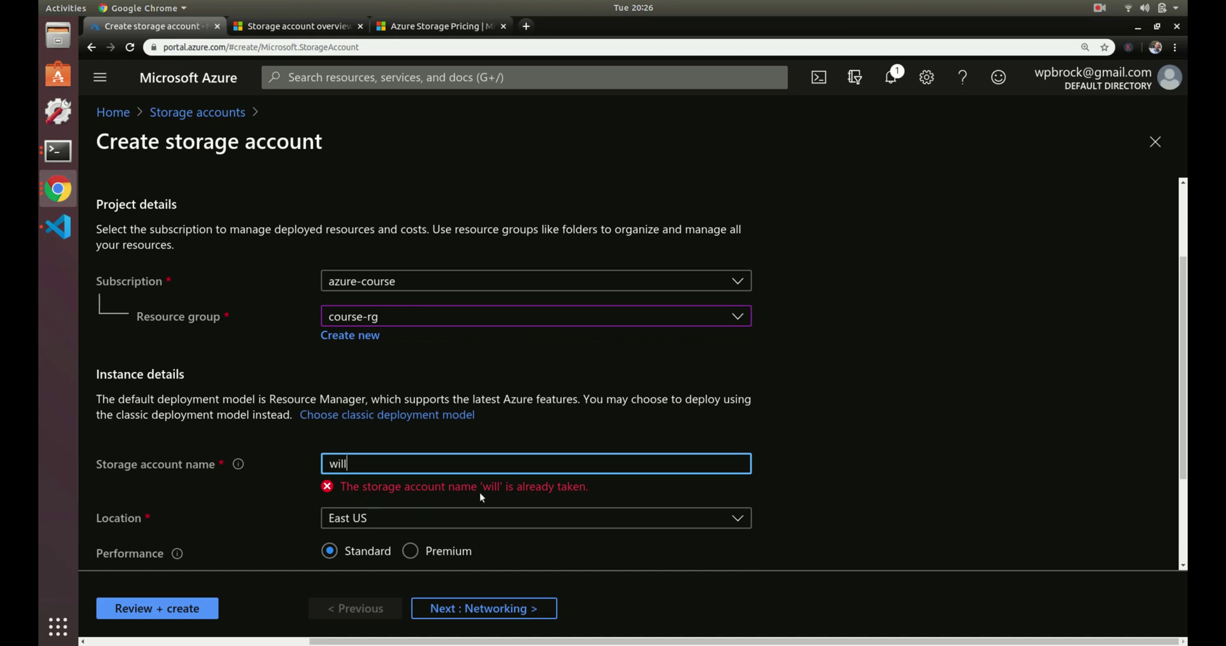
{"action": "type", "text": "brock"}
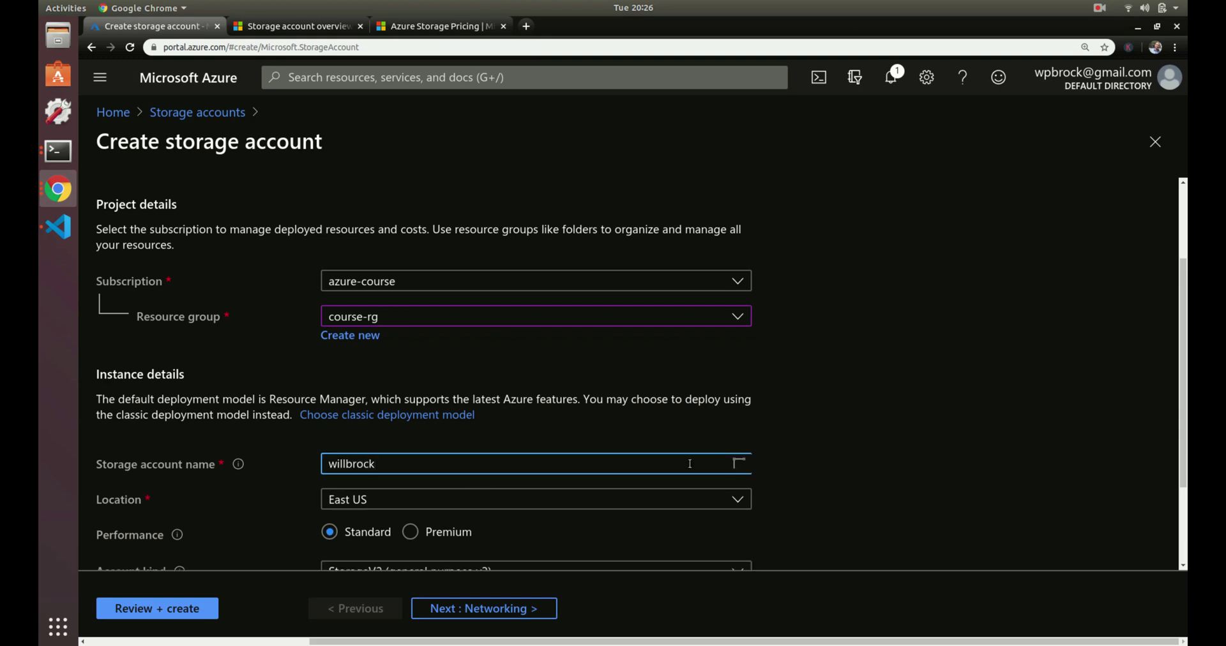
{"action": "scroll", "coordinate": [787, 455], "scroll_direction": "down", "scroll_amount": 3}
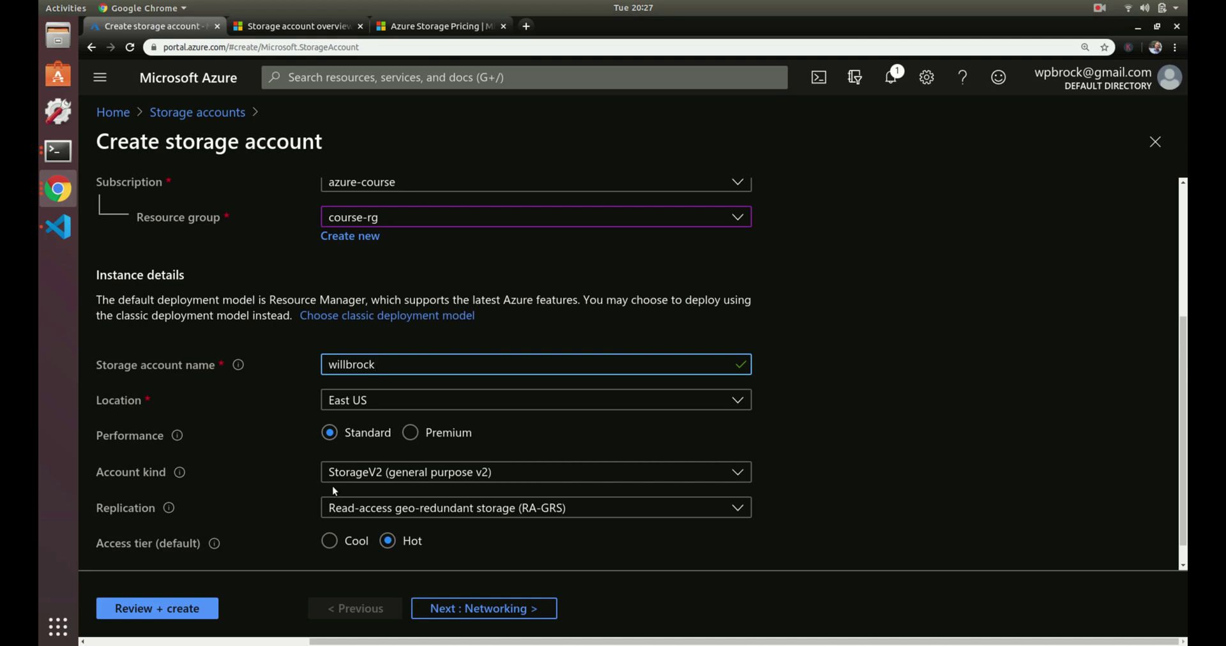
Keep StorageV2 as the account kind and change replication from RA-GRS to Locally-redundant storage (LRS)
{"action": "left_click", "coordinate": [424, 479]}
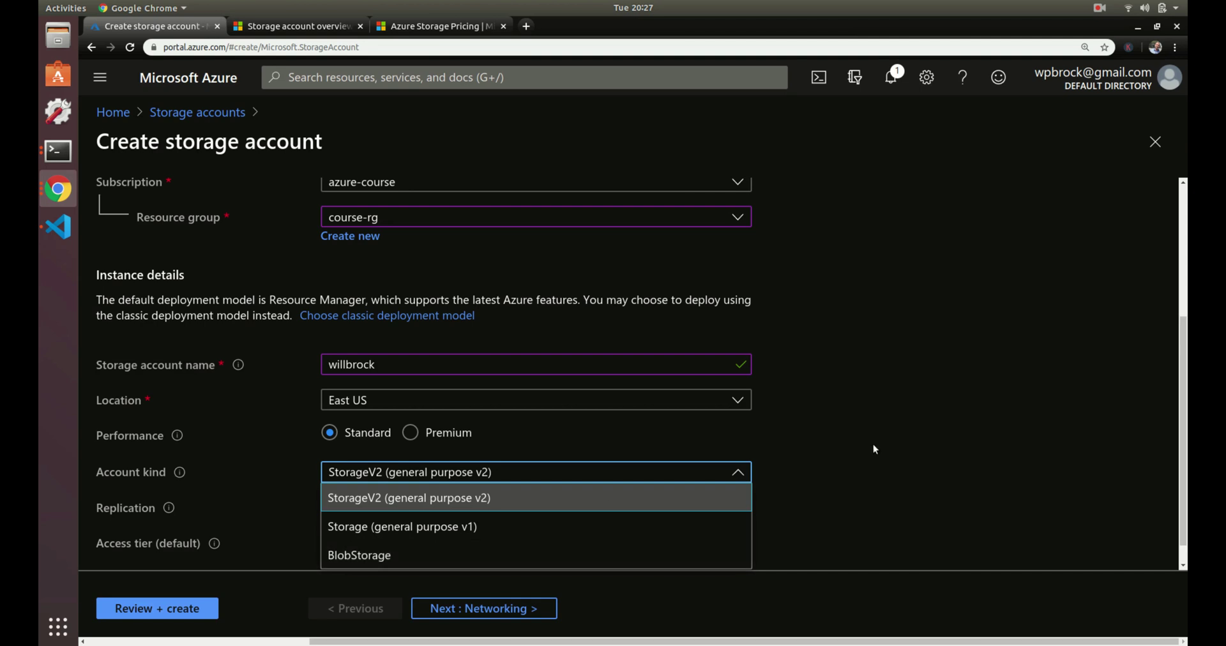
{"action": "left_click", "coordinate": [819, 488]}
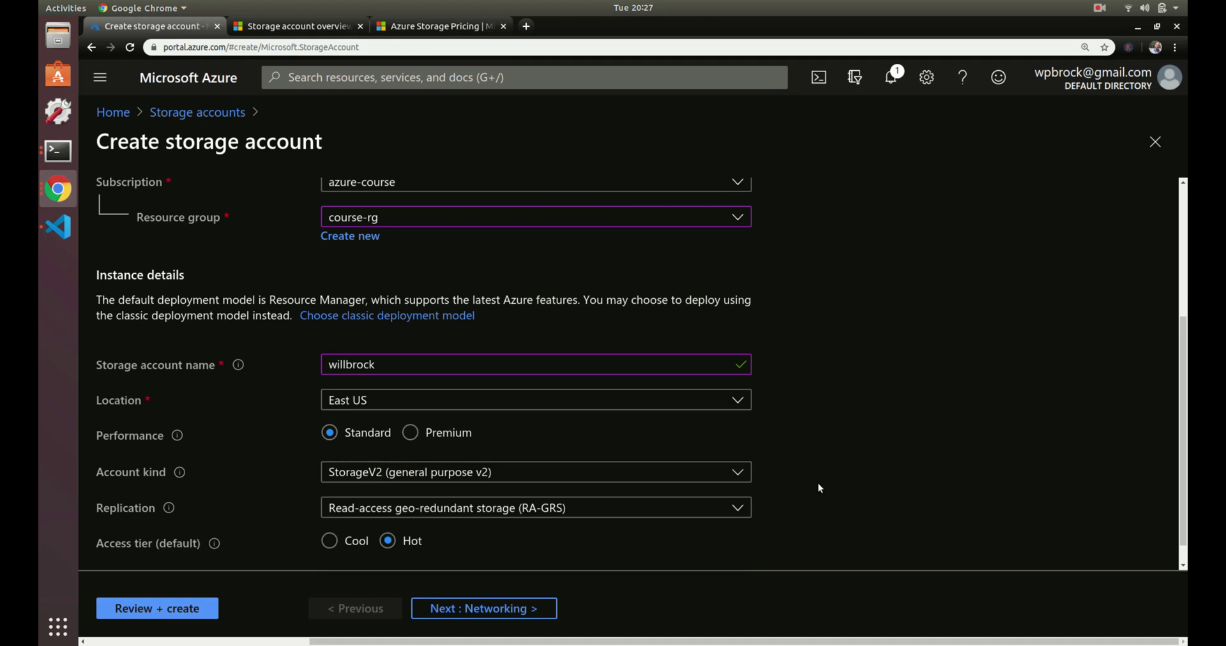
{"action": "scroll", "coordinate": [816, 485], "scroll_direction": "down", "scroll_amount": 1}
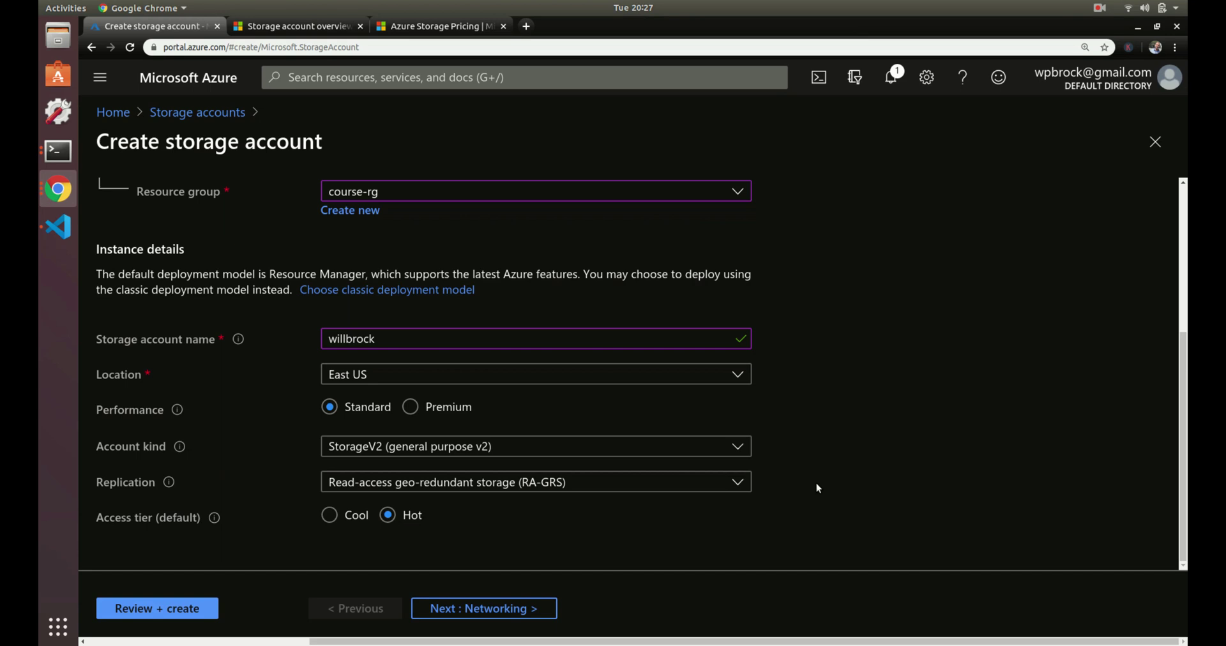
{"action": "left_click", "coordinate": [374, 488]}
{"action": "left_click", "coordinate": [395, 323]}
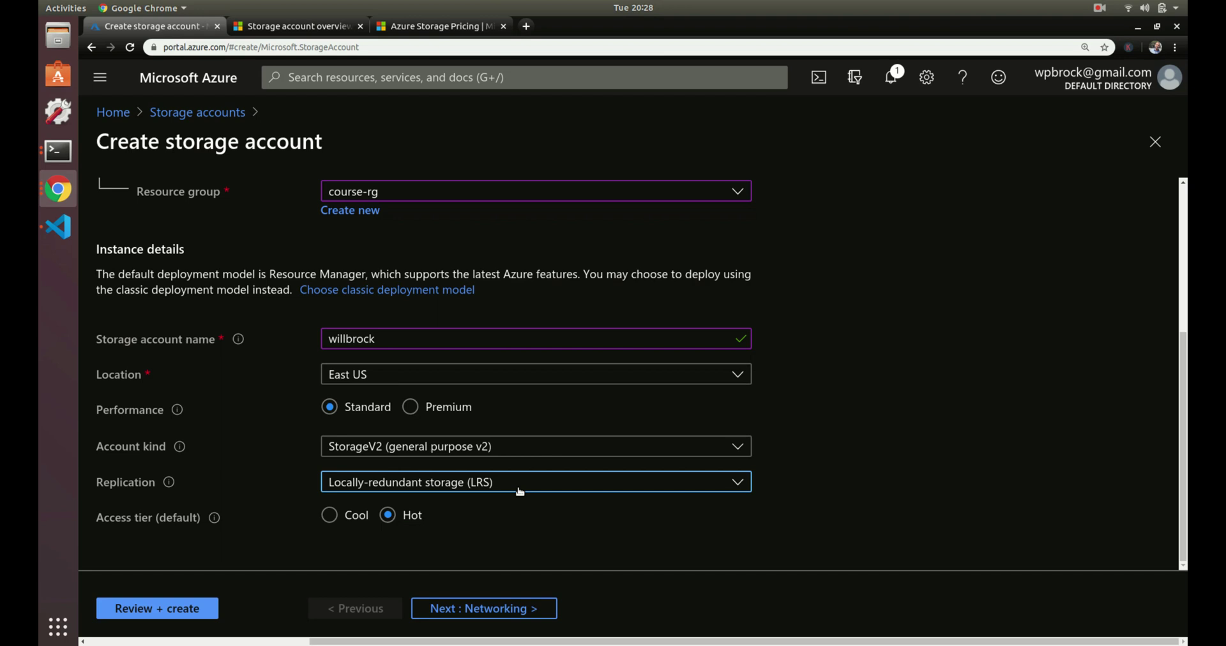
{"action": "left_click", "coordinate": [520, 491]}
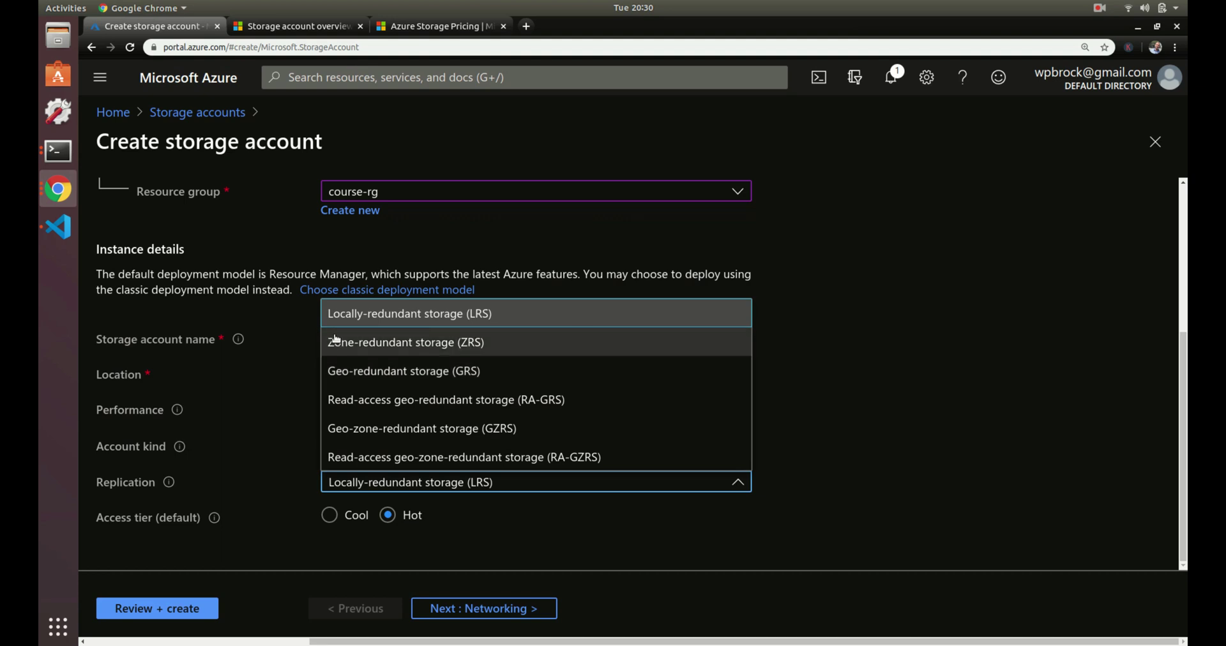
{"action": "left_click", "coordinate": [412, 319]}
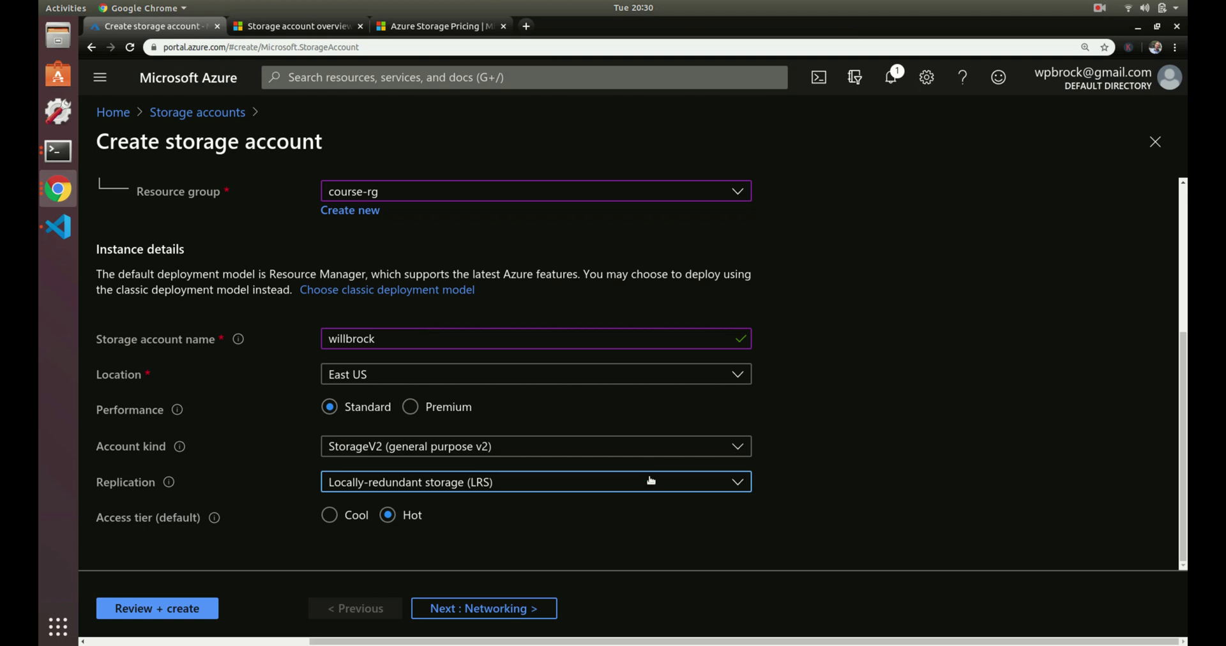
Look over the Azure Storage pricing page, then return to the Create storage account tab
{"action": "mouse_move", "coordinate": [214, 518]}
{"action": "left_click", "coordinate": [297, 26]}
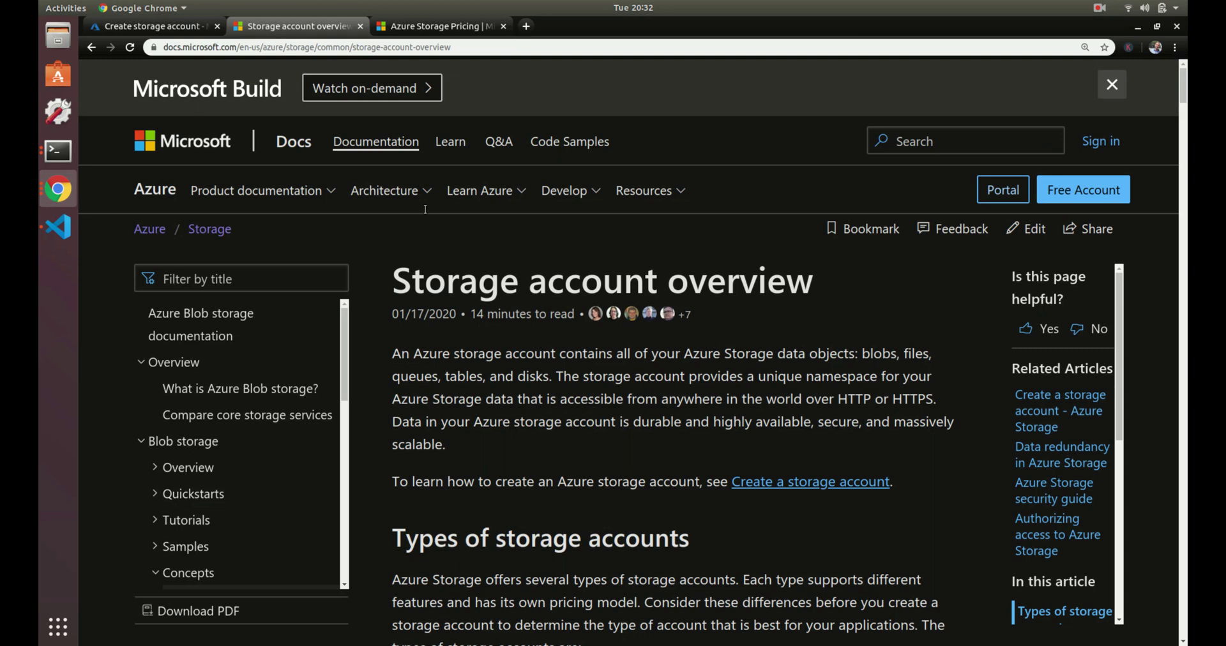
{"action": "left_click", "coordinate": [424, 27]}
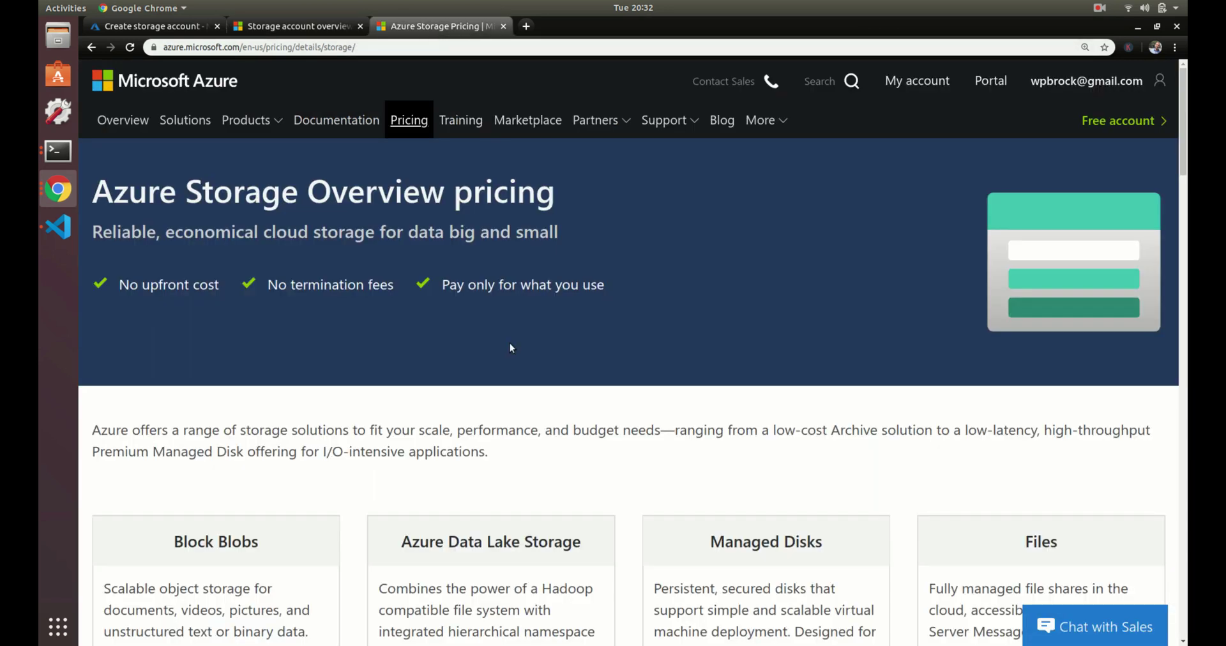
{"action": "scroll", "coordinate": [510, 348], "scroll_direction": "down", "scroll_amount": 5}
{"action": "scroll", "coordinate": [511, 343], "scroll_direction": "down", "scroll_amount": 3}
{"action": "scroll", "coordinate": [511, 343], "scroll_direction": "up", "scroll_amount": 2}
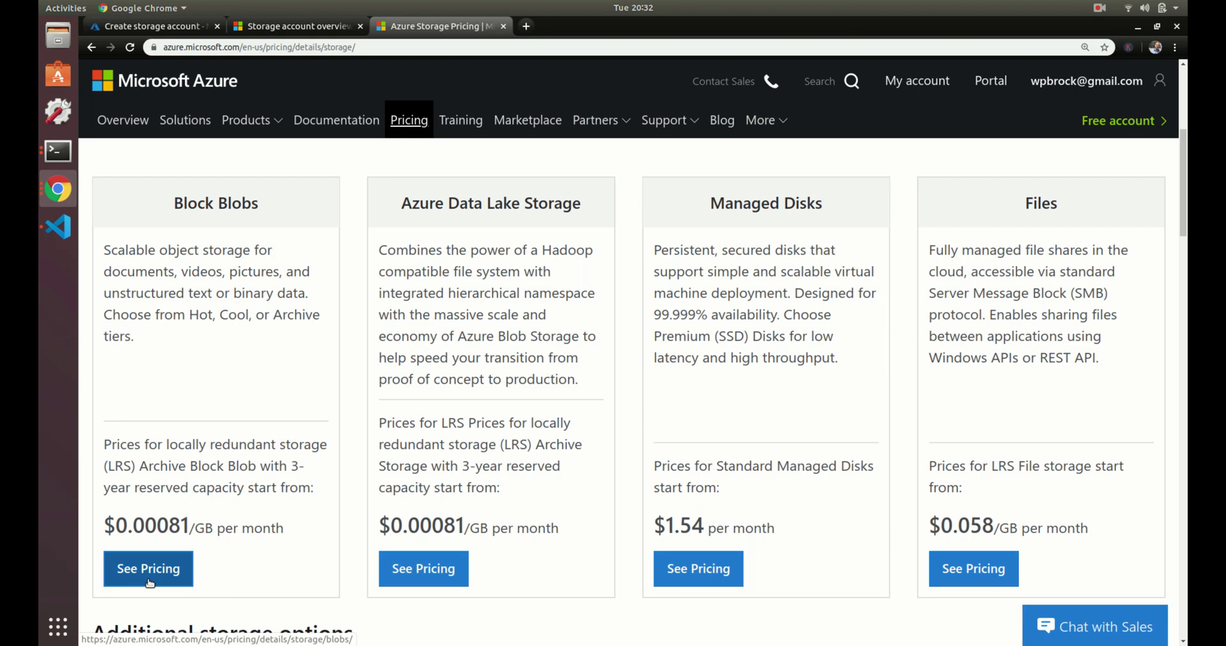
{"action": "left_click", "coordinate": [164, 26]}
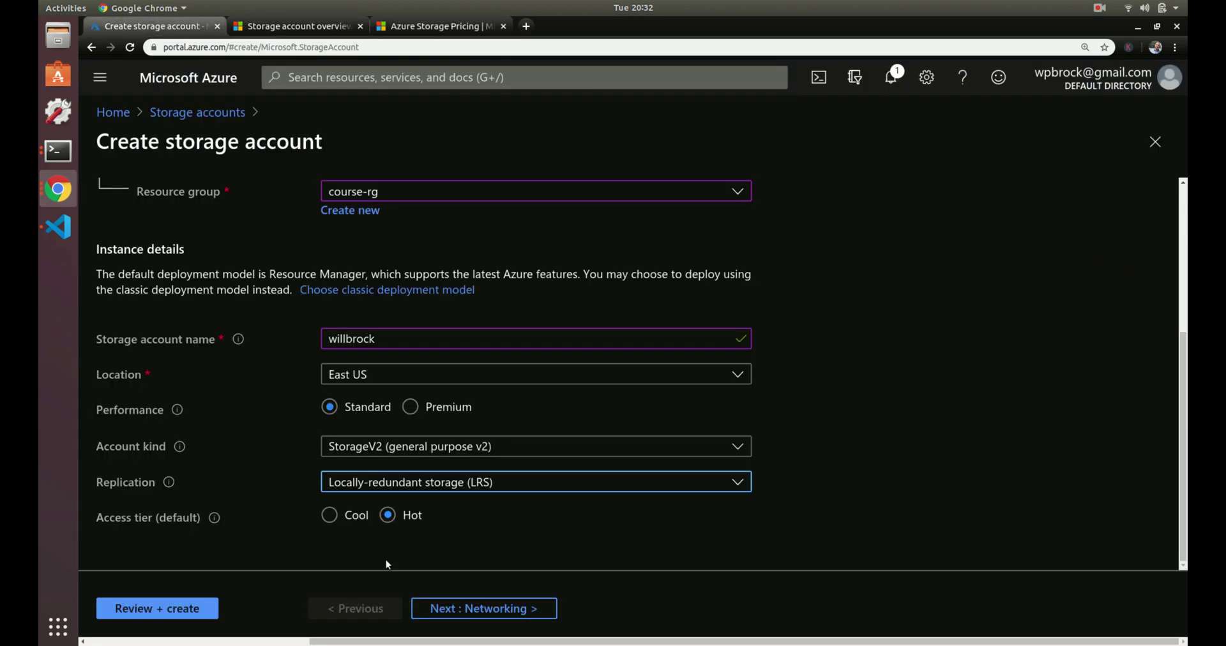
Advance the willbrock form from Basics to the Networking step
{"action": "left_click", "coordinate": [476, 614]}
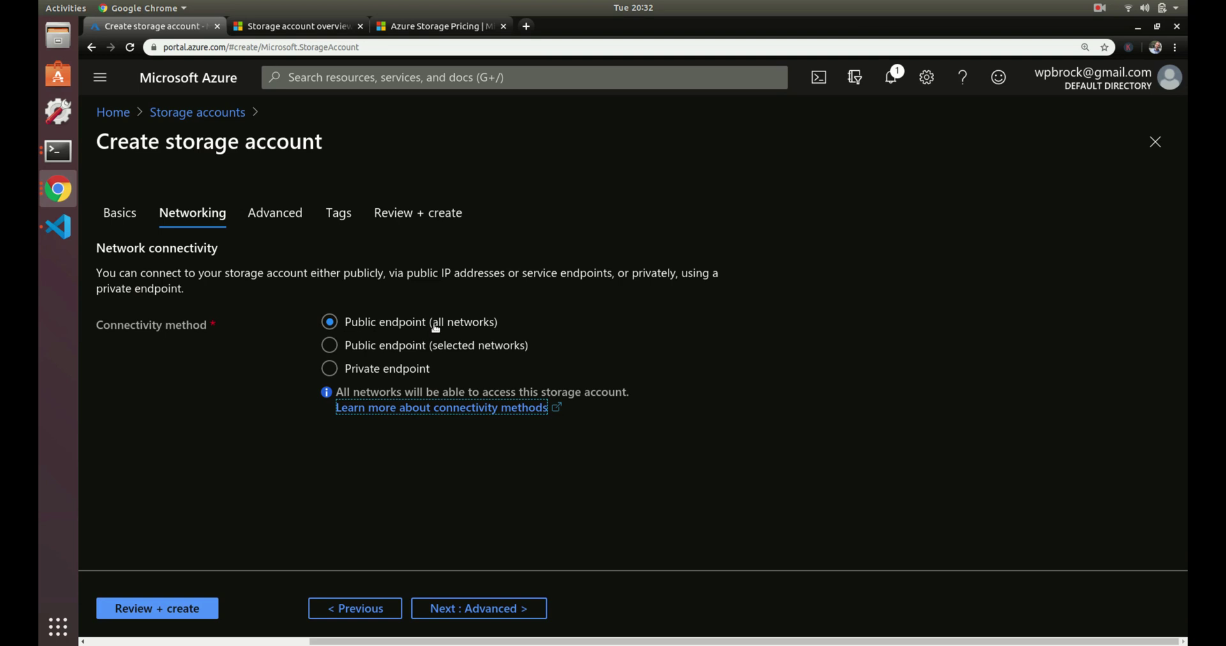
Try the Selected networks and Private endpoint options, then return connectivity to Public endpoint (all networks)
{"action": "left_click", "coordinate": [383, 347]}
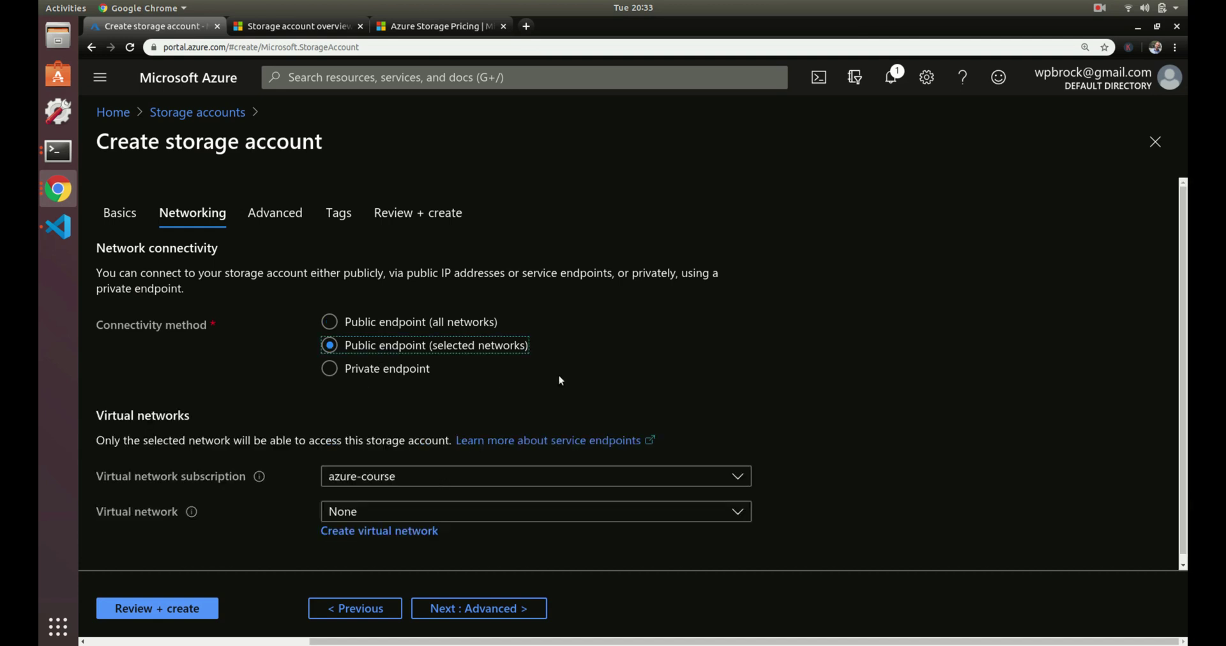
{"action": "scroll", "coordinate": [458, 470], "scroll_direction": "down", "scroll_amount": 1}
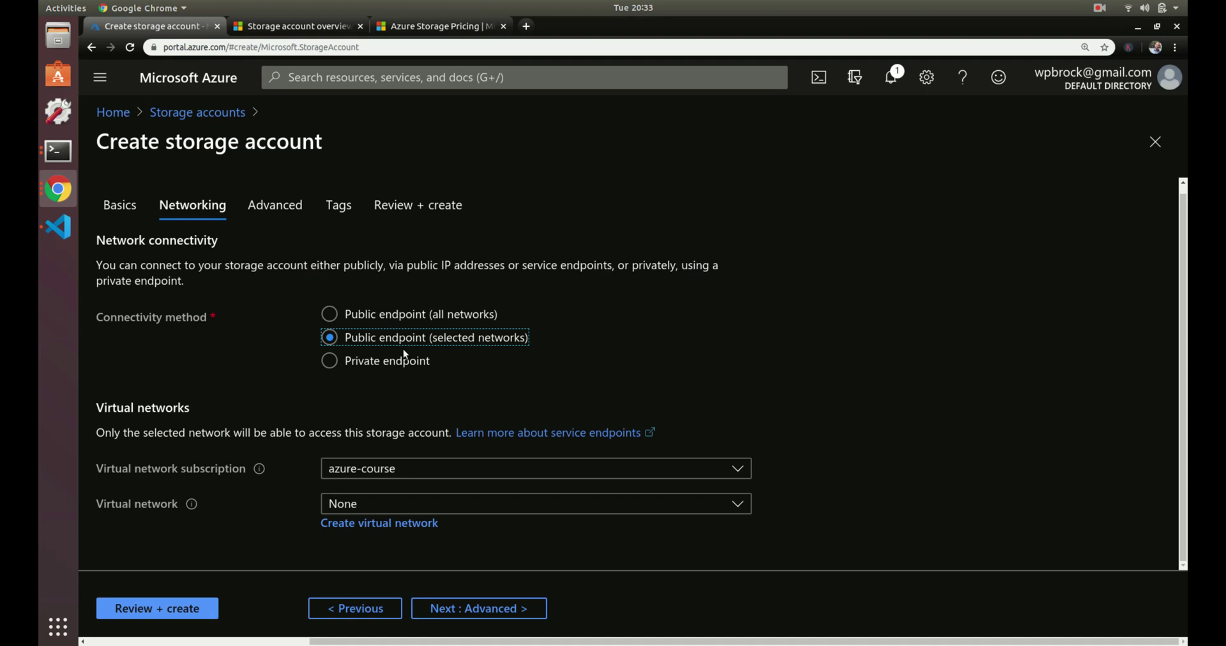
{"action": "left_click", "coordinate": [330, 362]}
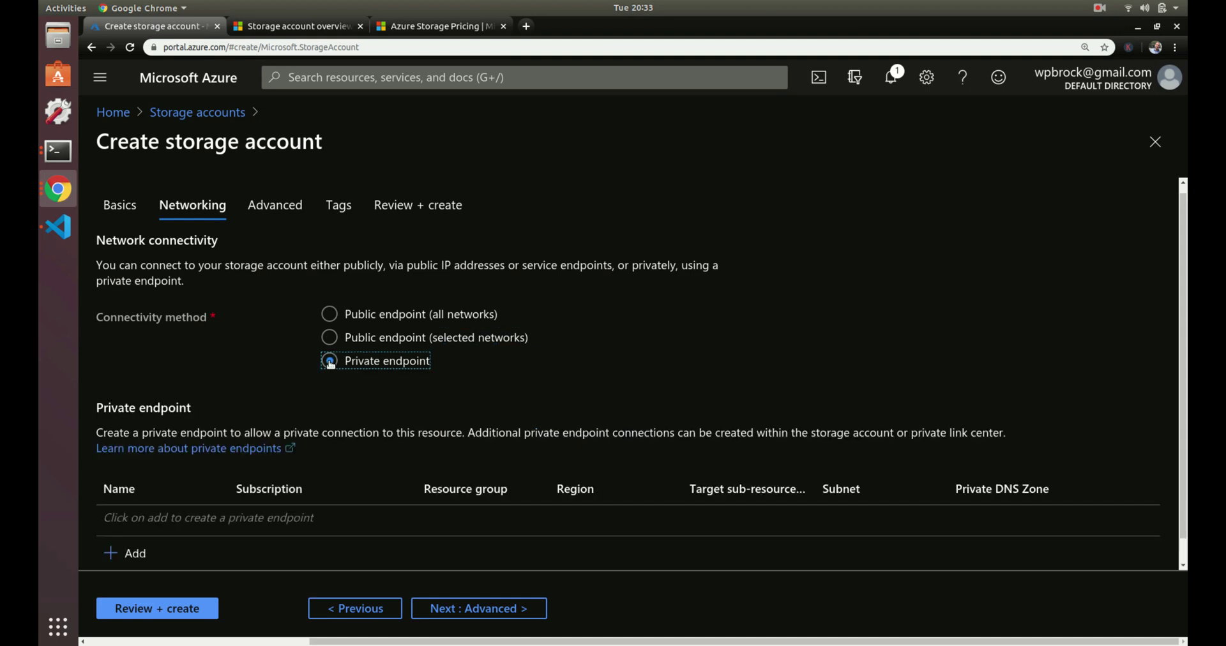
{"action": "left_click", "coordinate": [328, 315]}
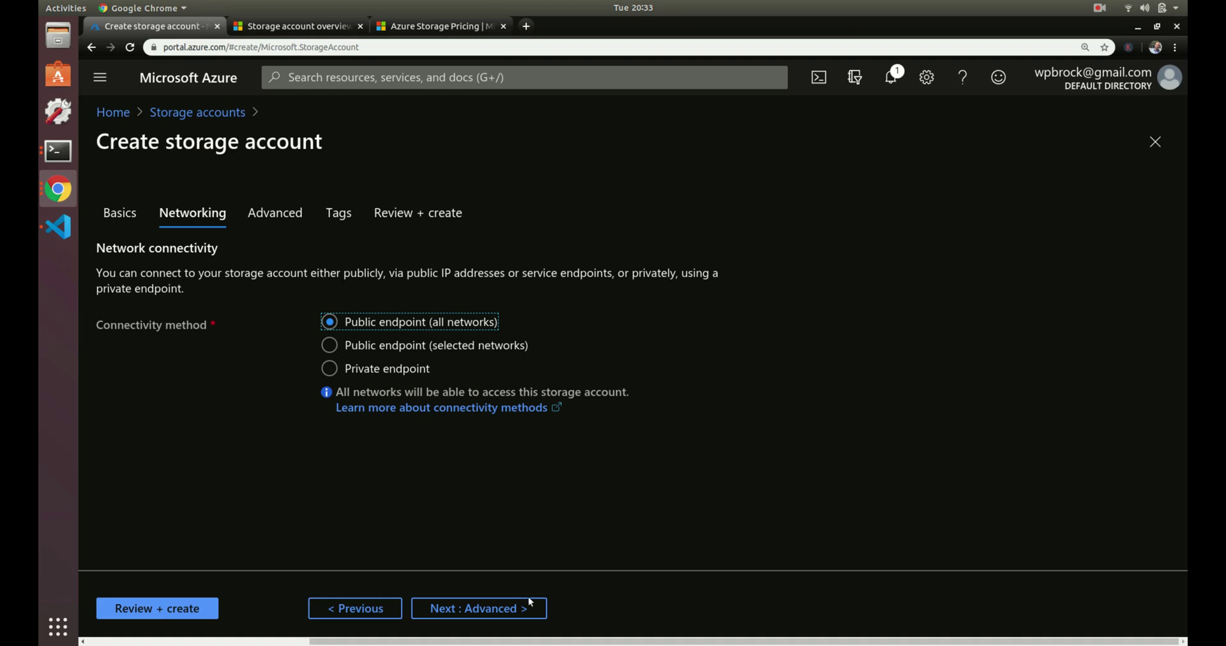
On the Advanced step, enable Large file shares to preview it, then set it back to Disabled
{"action": "left_click", "coordinate": [476, 608]}
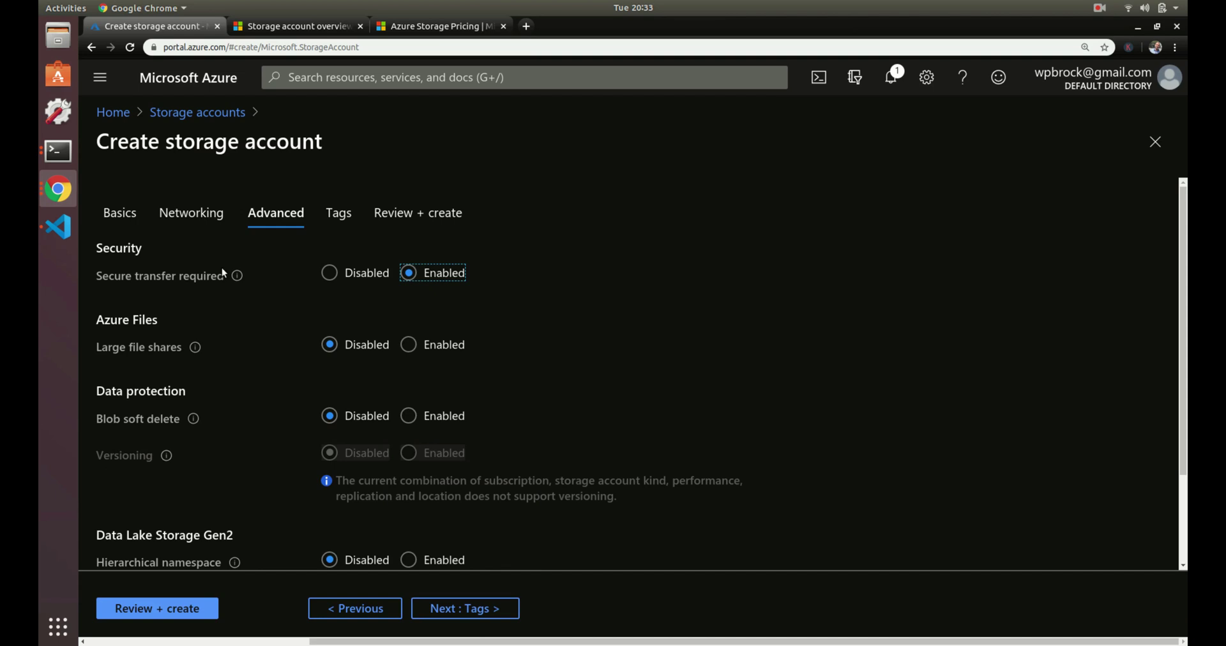
{"action": "mouse_move", "coordinate": [236, 277]}
{"action": "left_click", "coordinate": [405, 351]}
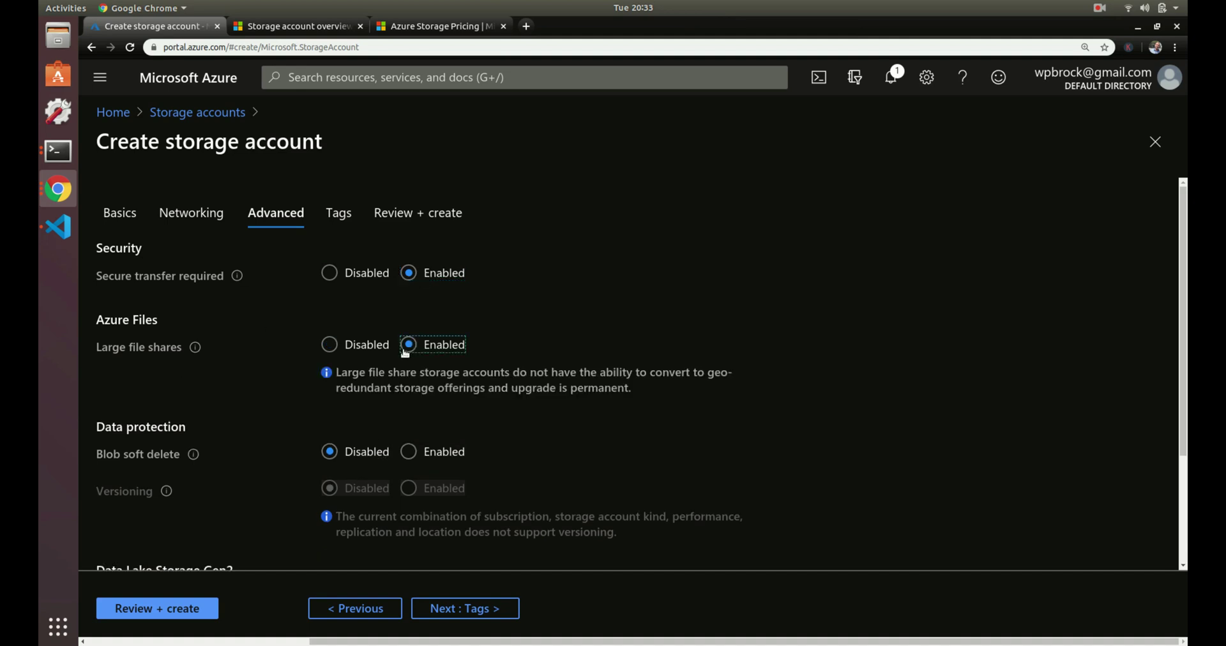
{"action": "scroll", "coordinate": [546, 373], "scroll_direction": "down", "scroll_amount": 1}
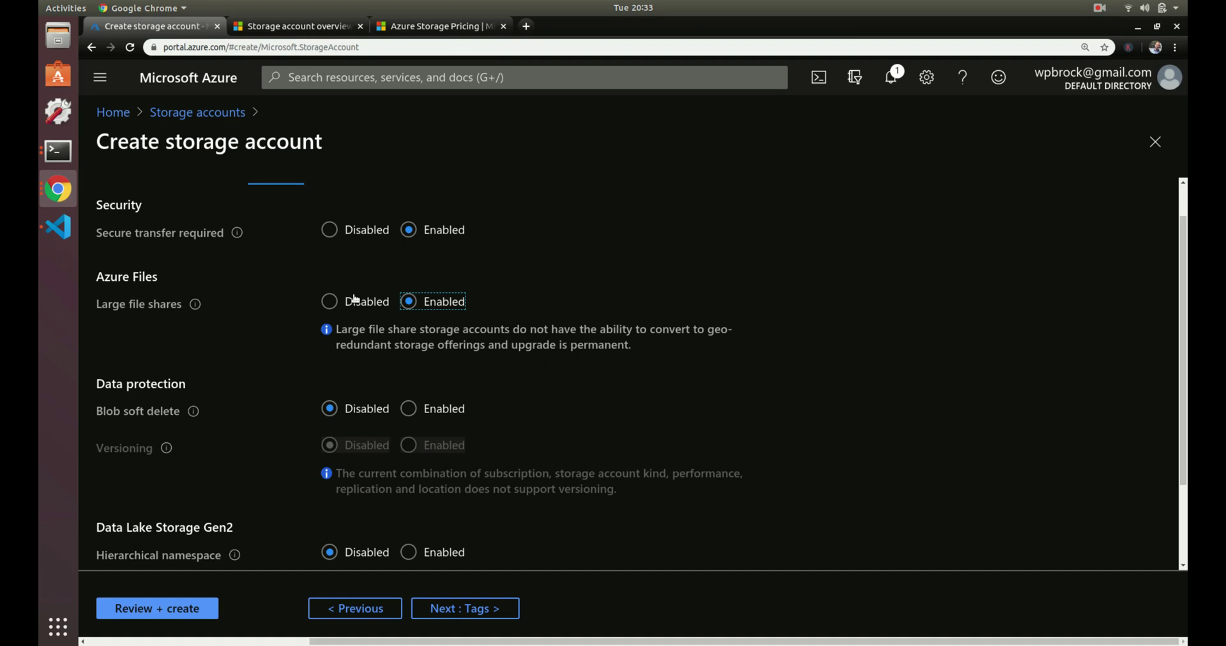
{"action": "left_click", "coordinate": [332, 303]}
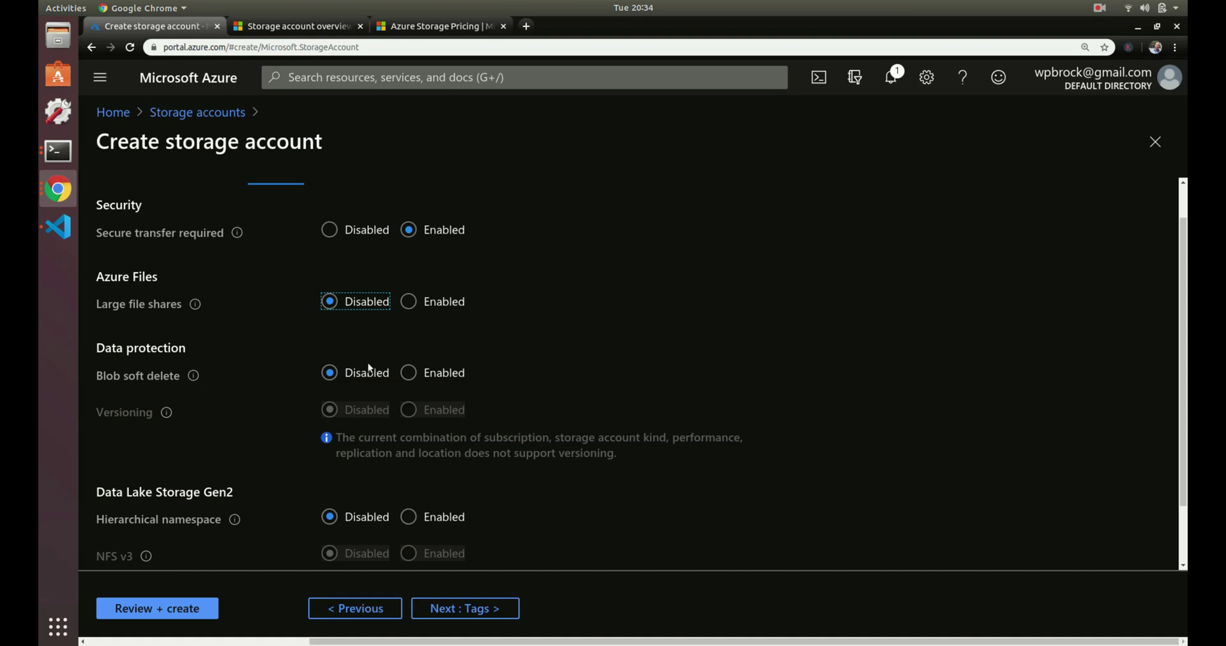
Enable Blob soft delete to preview it, then set it back to Disabled
{"action": "left_click", "coordinate": [409, 374]}
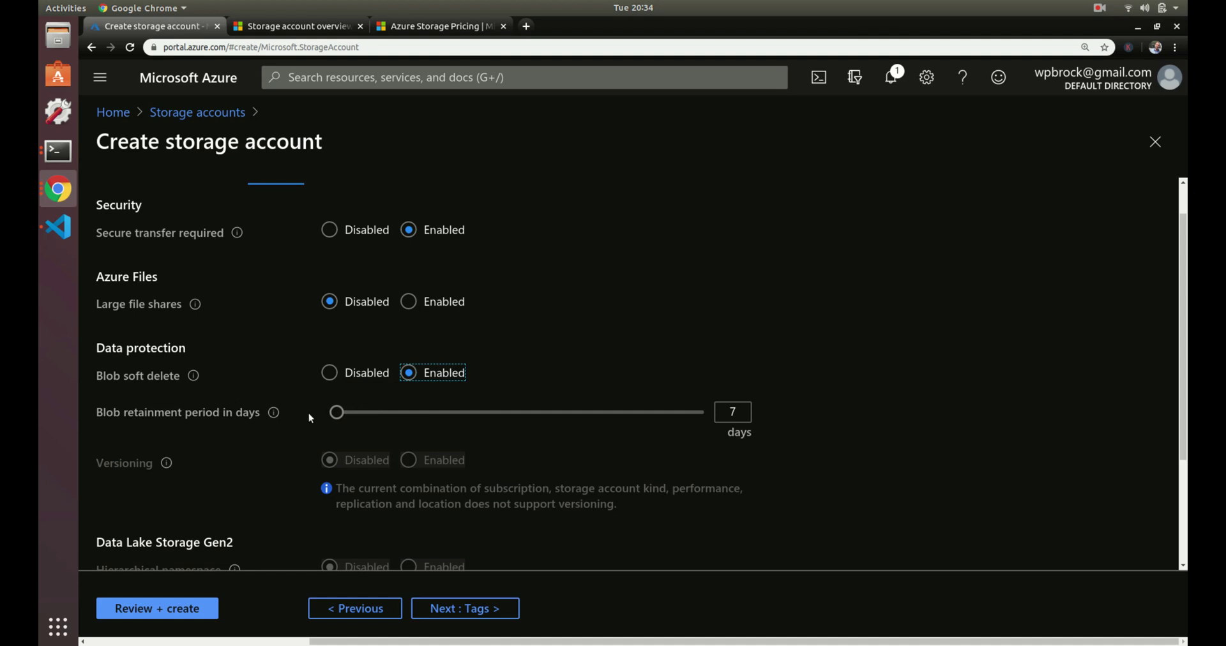
{"action": "mouse_move", "coordinate": [335, 415]}
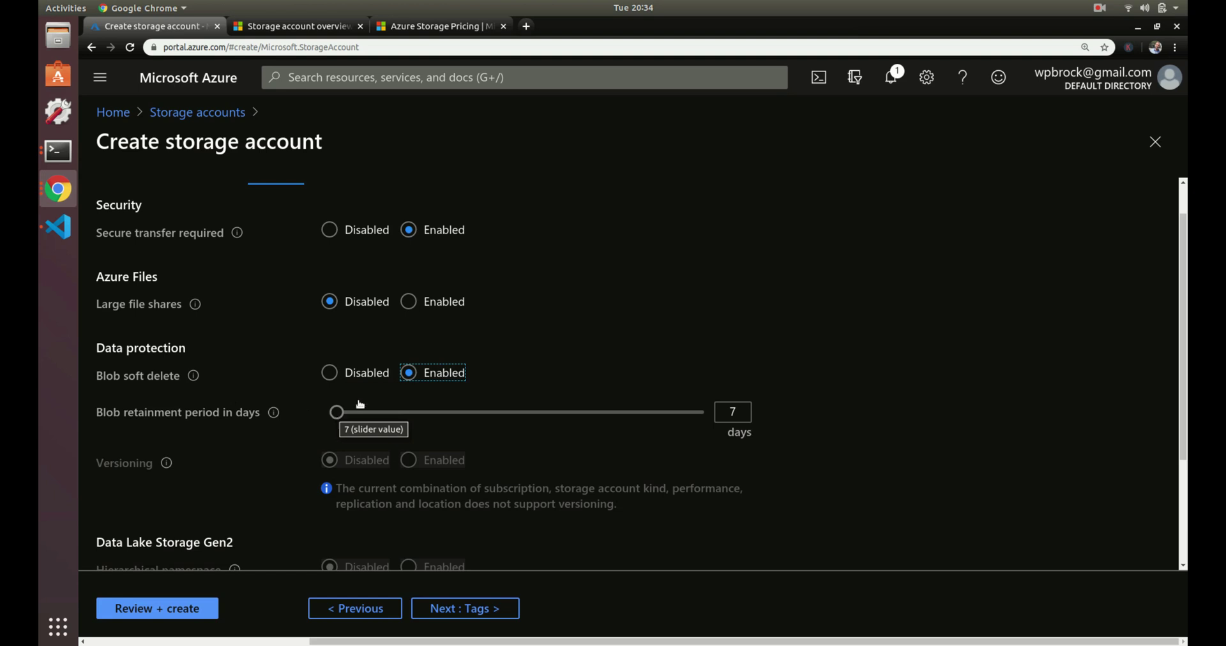
{"action": "left_click", "coordinate": [329, 373]}
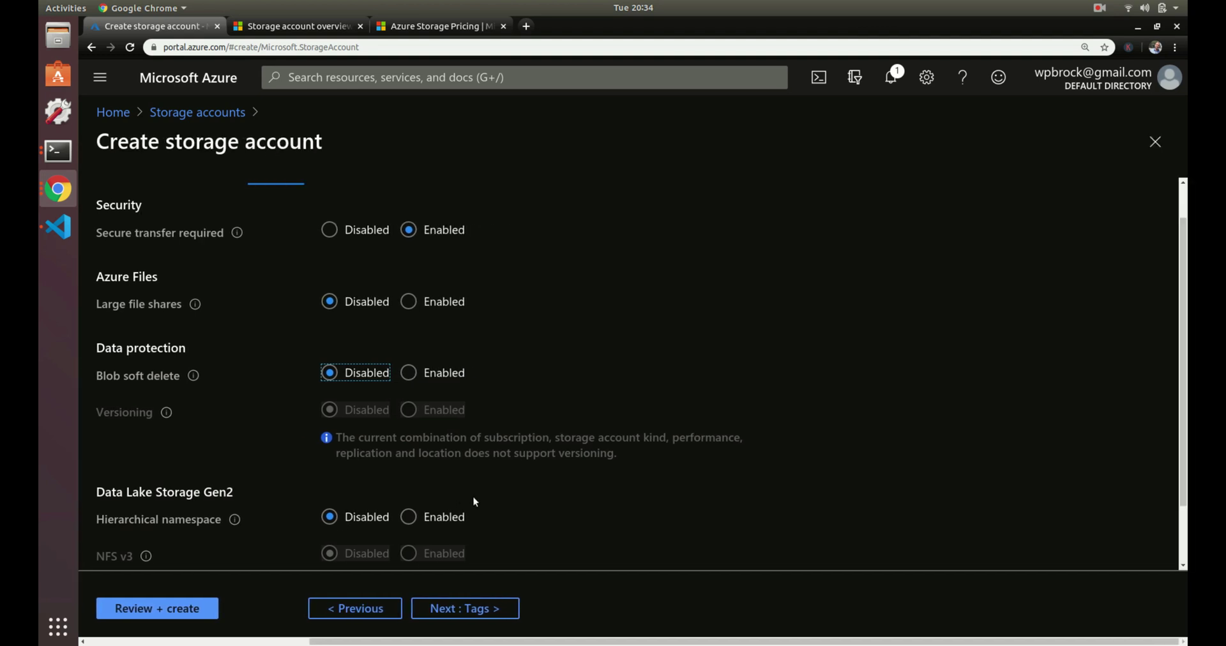
{"action": "scroll", "coordinate": [614, 516], "scroll_direction": "down", "scroll_amount": 2}
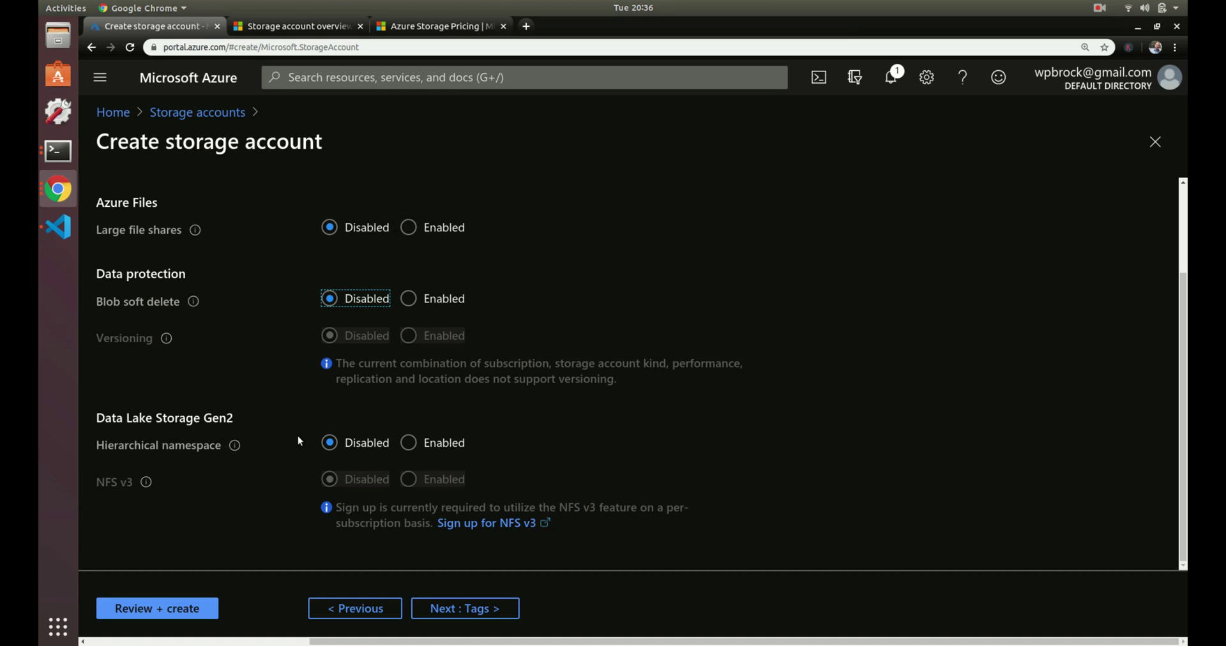
Validate the settings with Review + create and deploy the account into course-rg
{"action": "left_click", "coordinate": [128, 608]}
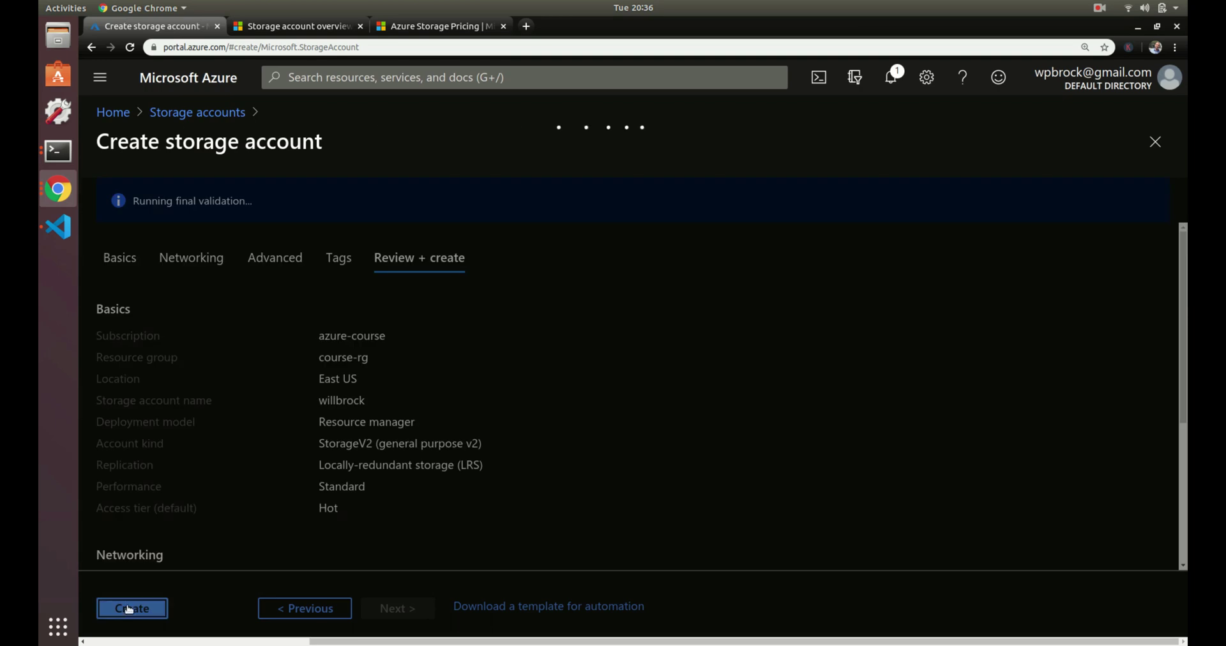
{"action": "left_click", "coordinate": [131, 607]}
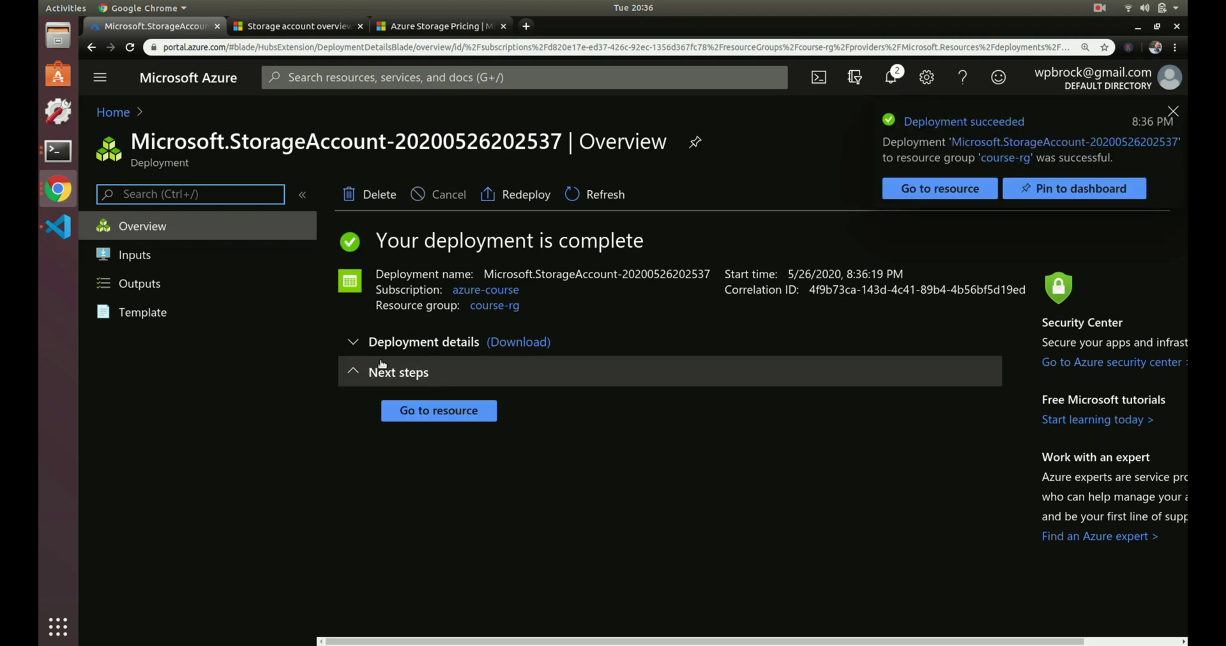
Go to the deployed willbrock account and scroll through its left-hand resource menu
{"action": "left_click", "coordinate": [462, 415]}
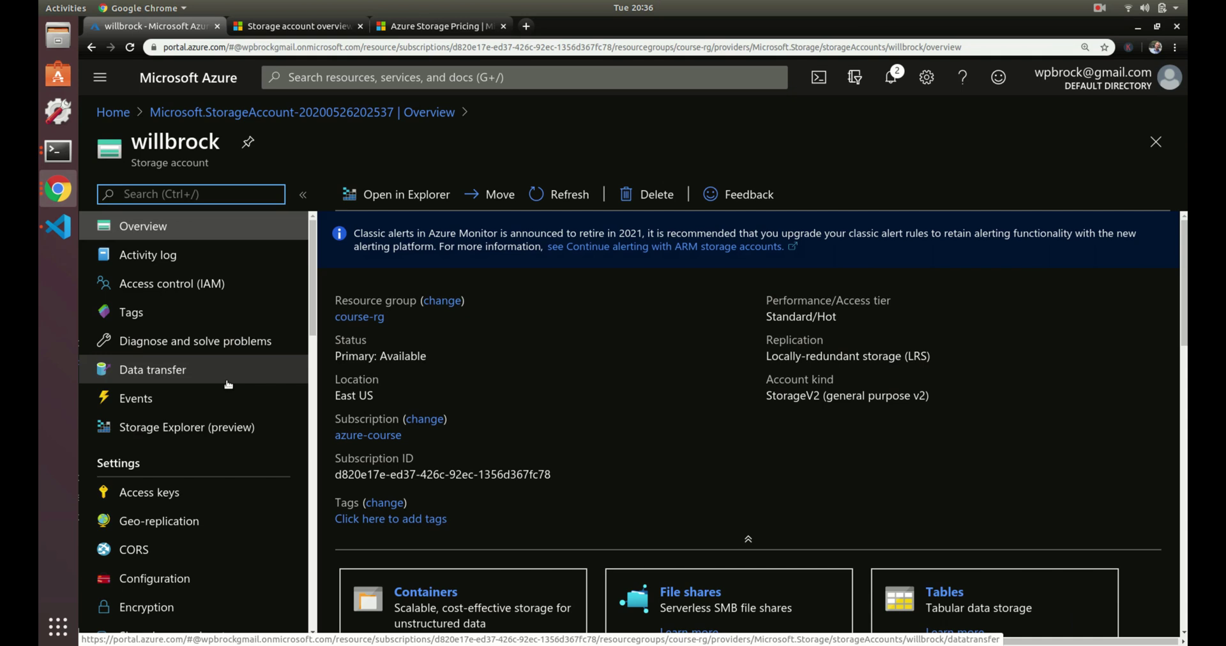
{"action": "scroll", "coordinate": [228, 384], "scroll_direction": "down", "scroll_amount": 7}
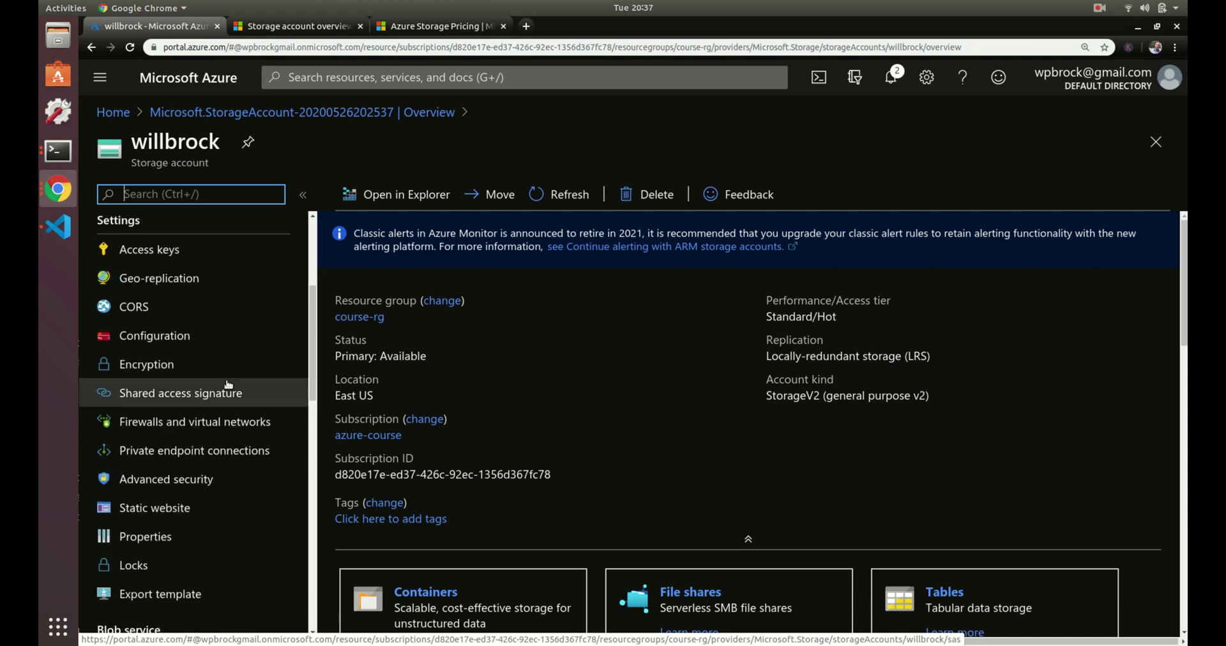
{"action": "scroll", "coordinate": [228, 384], "scroll_direction": "down", "scroll_amount": 4}
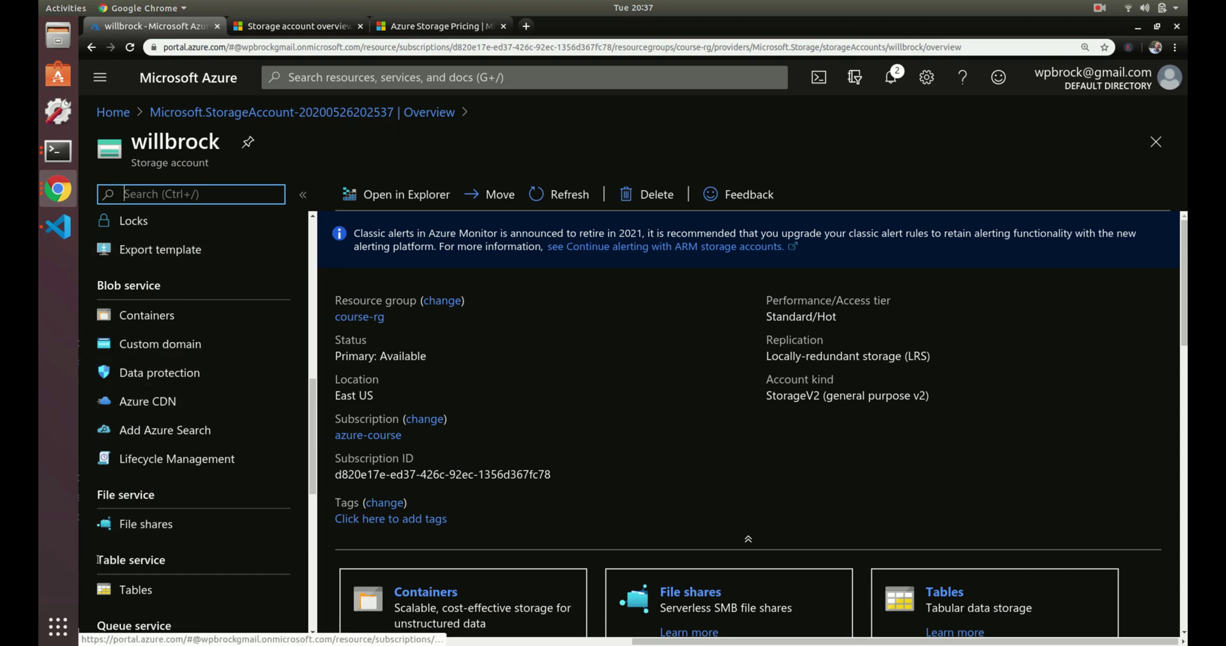
{"action": "scroll", "coordinate": [103, 556], "scroll_direction": "down", "scroll_amount": 3}
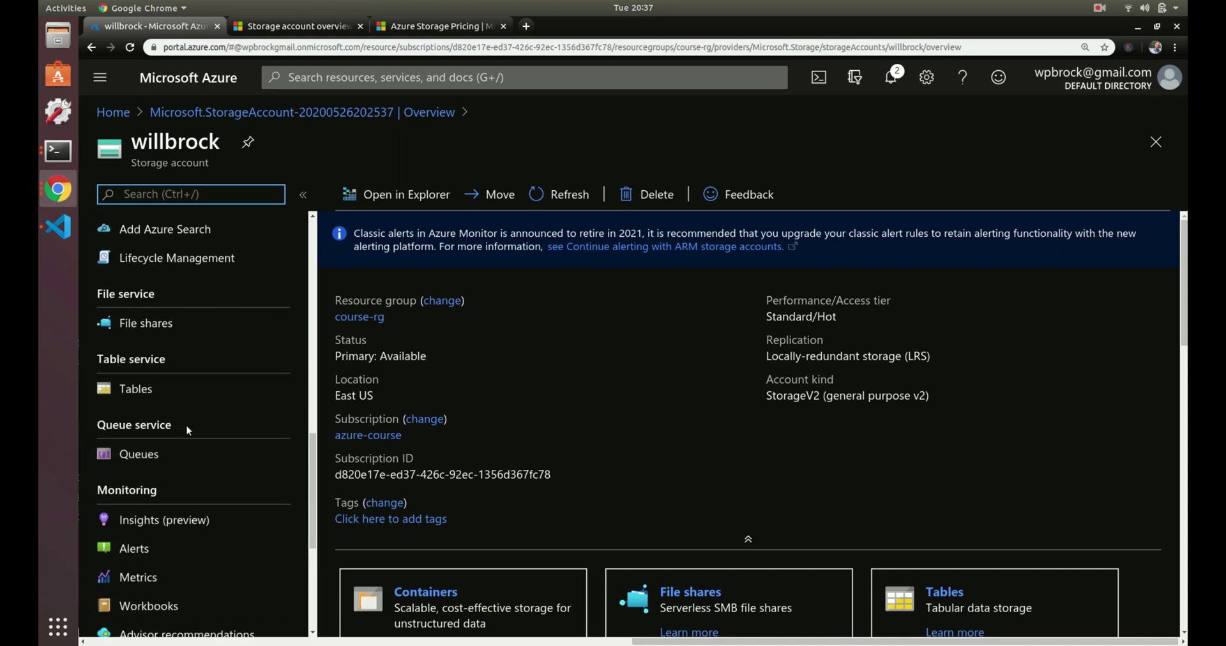
{"action": "scroll", "coordinate": [187, 430], "scroll_direction": "up", "scroll_amount": 4}
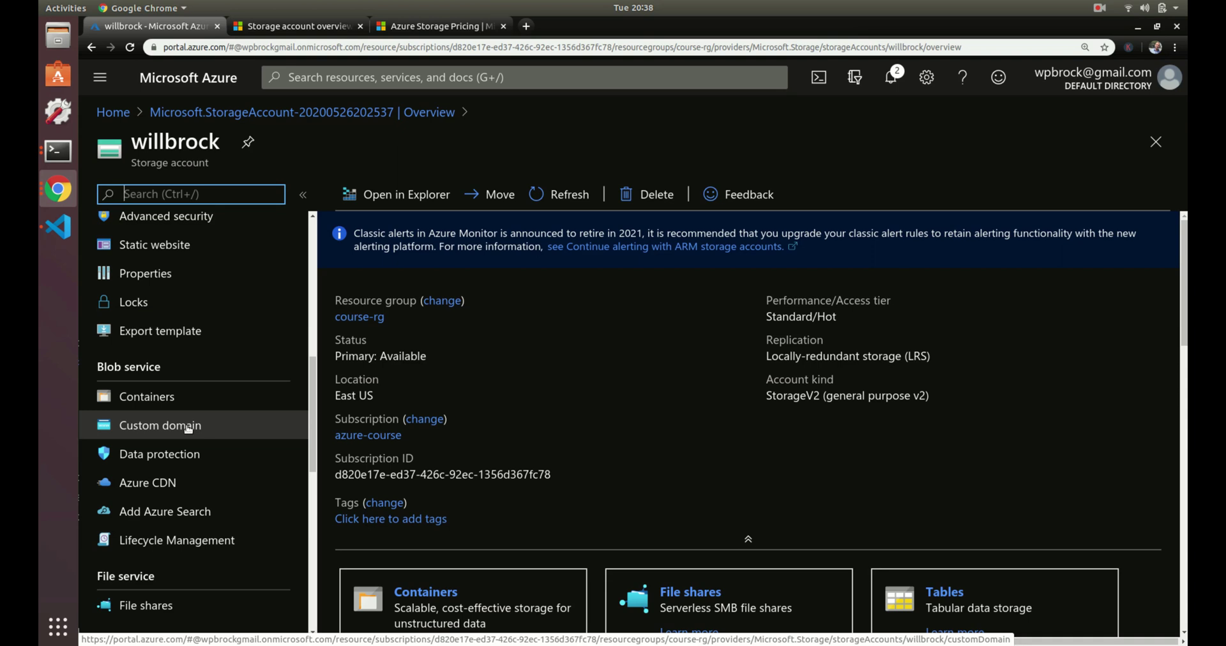
{"action": "scroll", "coordinate": [187, 429], "scroll_direction": "down", "scroll_amount": 3}
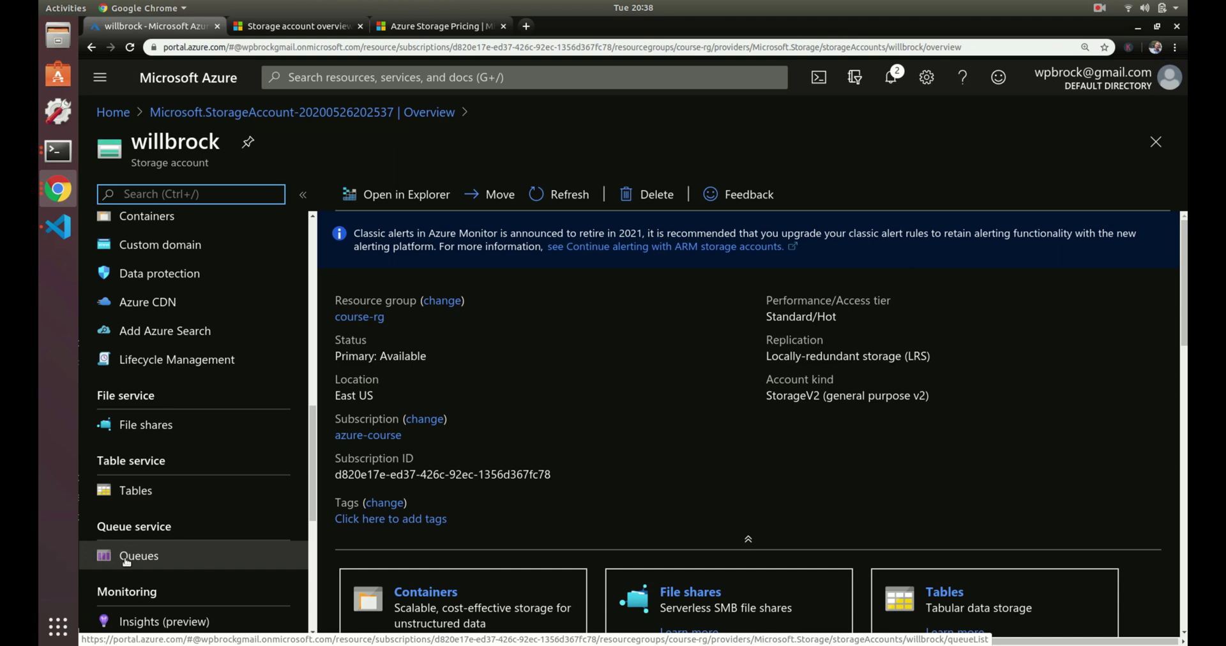
{"action": "scroll", "coordinate": [126, 561], "scroll_direction": "up", "scroll_amount": 4}
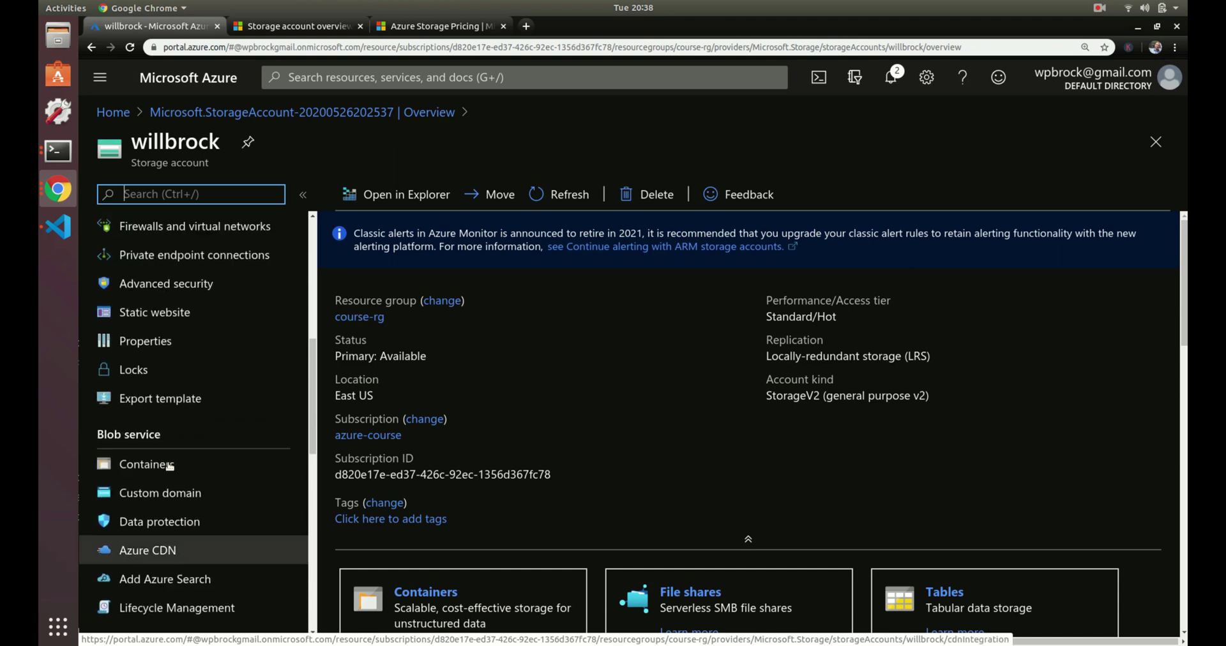
{"action": "scroll", "coordinate": [233, 408], "scroll_direction": "down", "scroll_amount": 2}
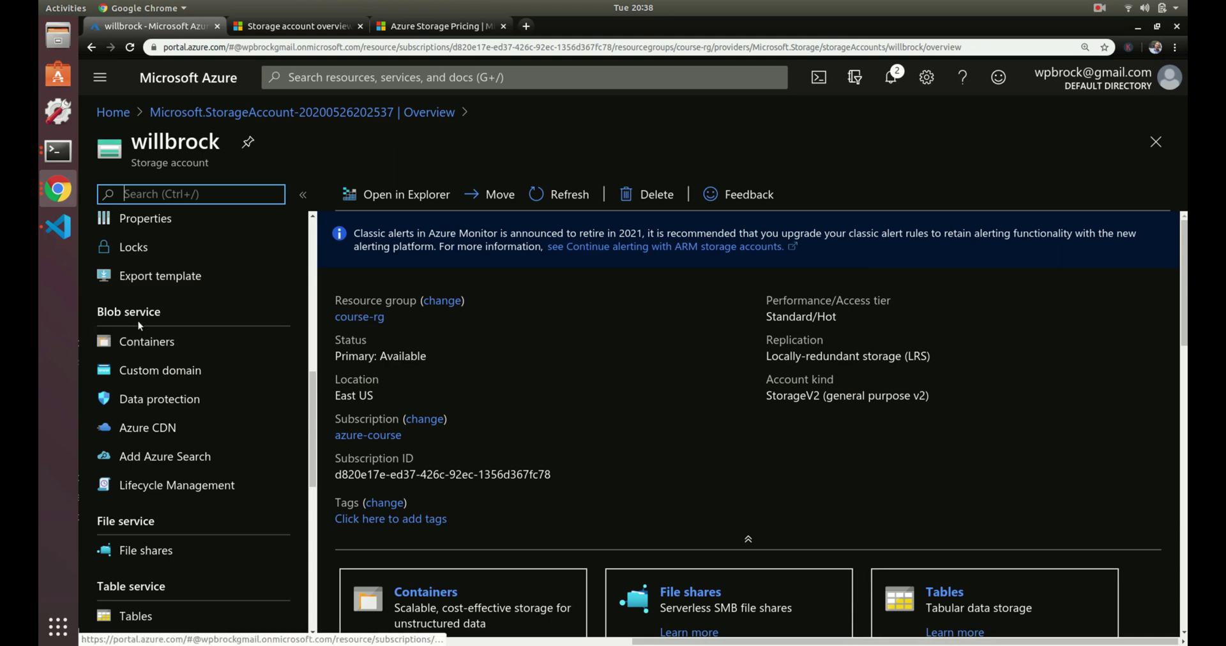
Create a private container named foobar in the willbrock account
{"action": "left_click", "coordinate": [140, 340]}
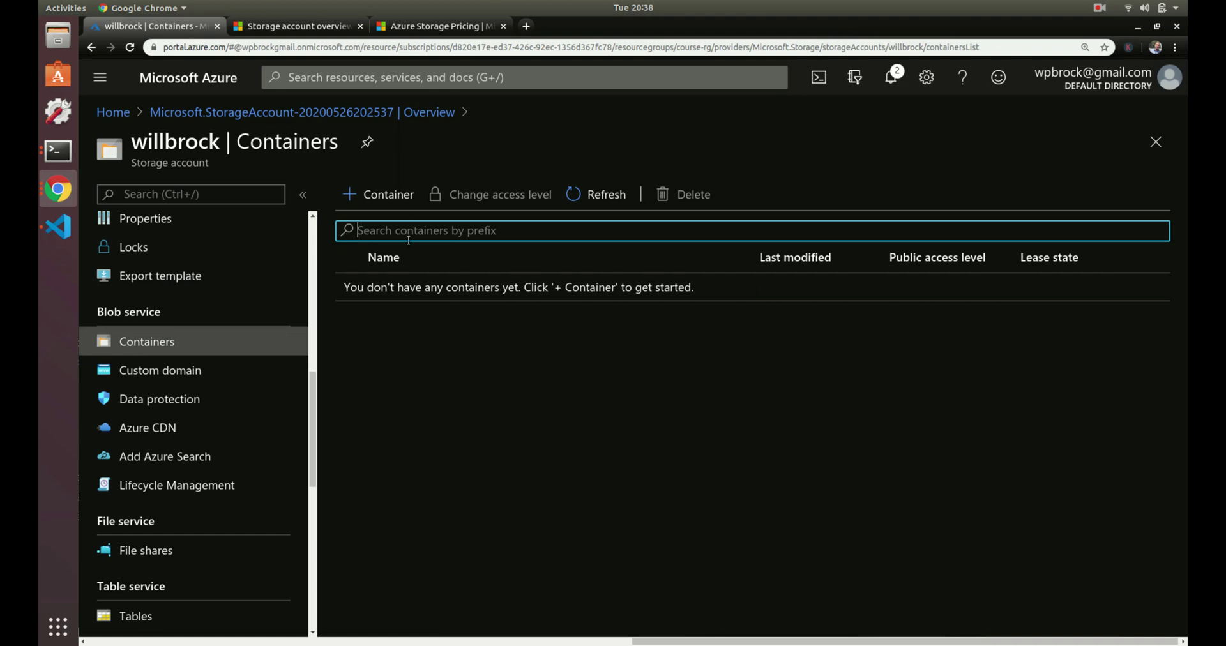
{"action": "left_click", "coordinate": [378, 194]}
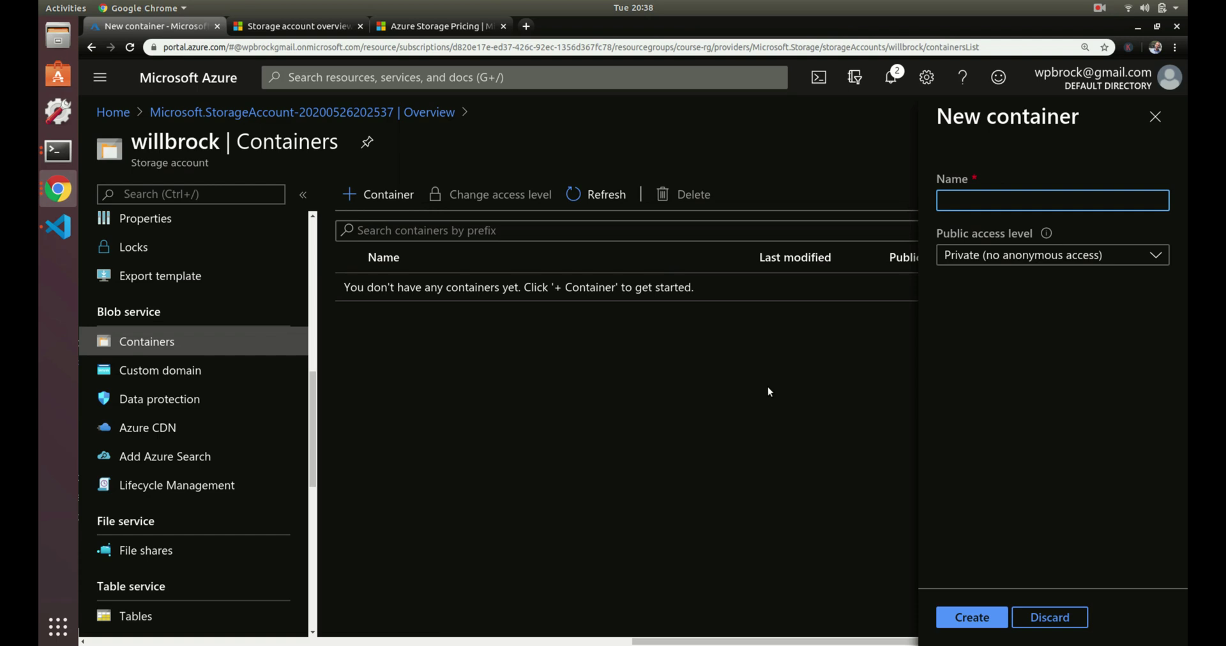
{"action": "type", "text": "foobar"}
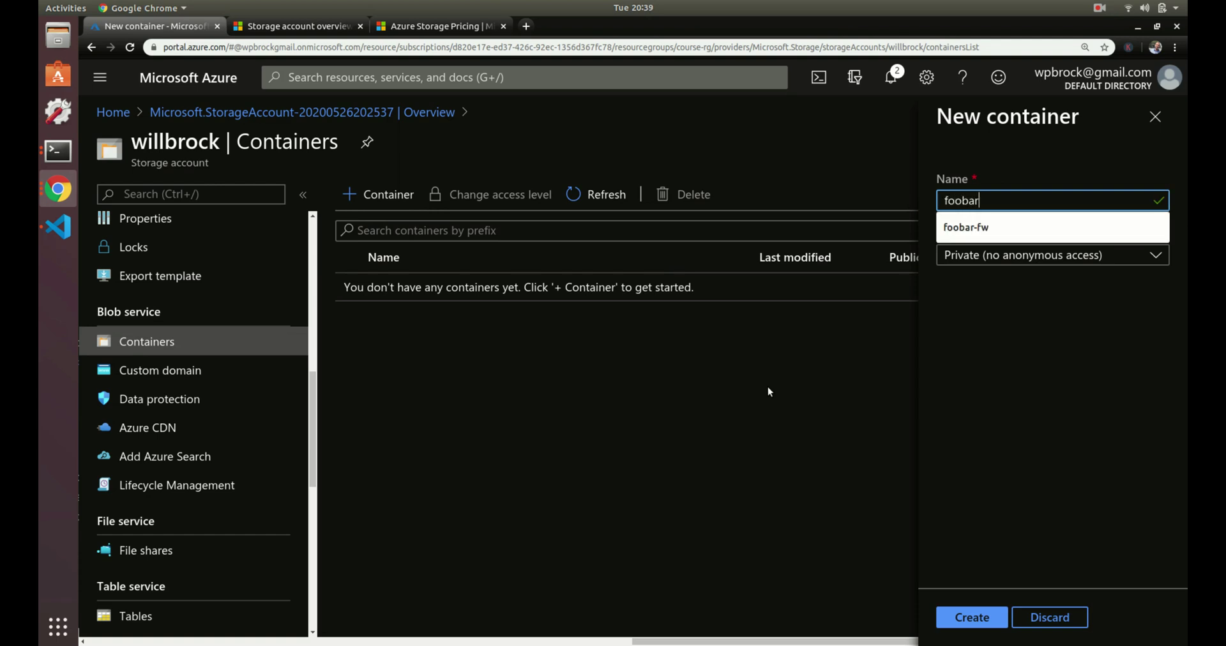
{"action": "left_click", "coordinate": [1041, 382]}
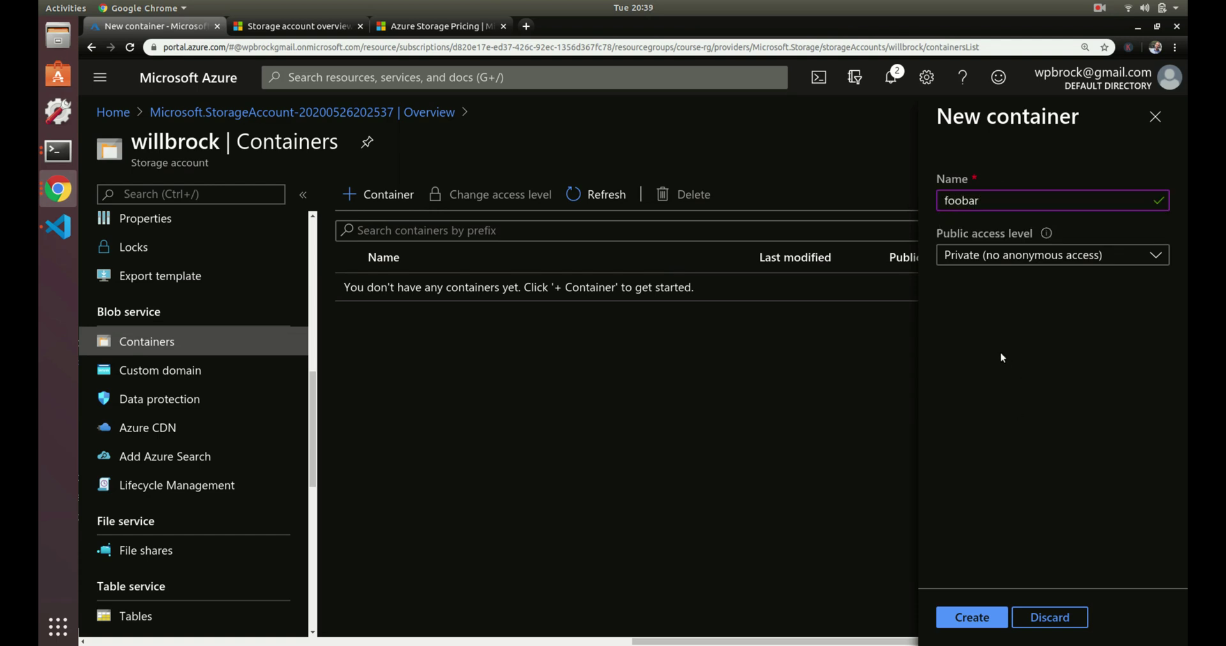
{"action": "left_click", "coordinate": [972, 618]}
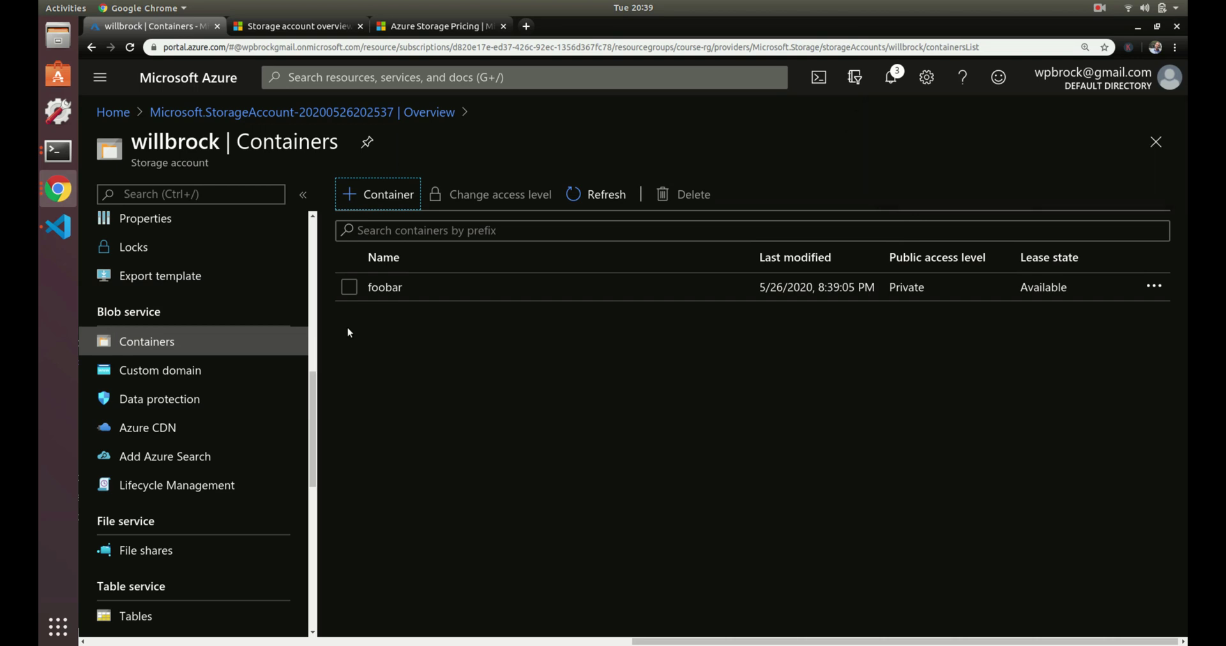
Add a second container named baz, then open the empty foobar container
{"action": "left_click", "coordinate": [367, 190]}
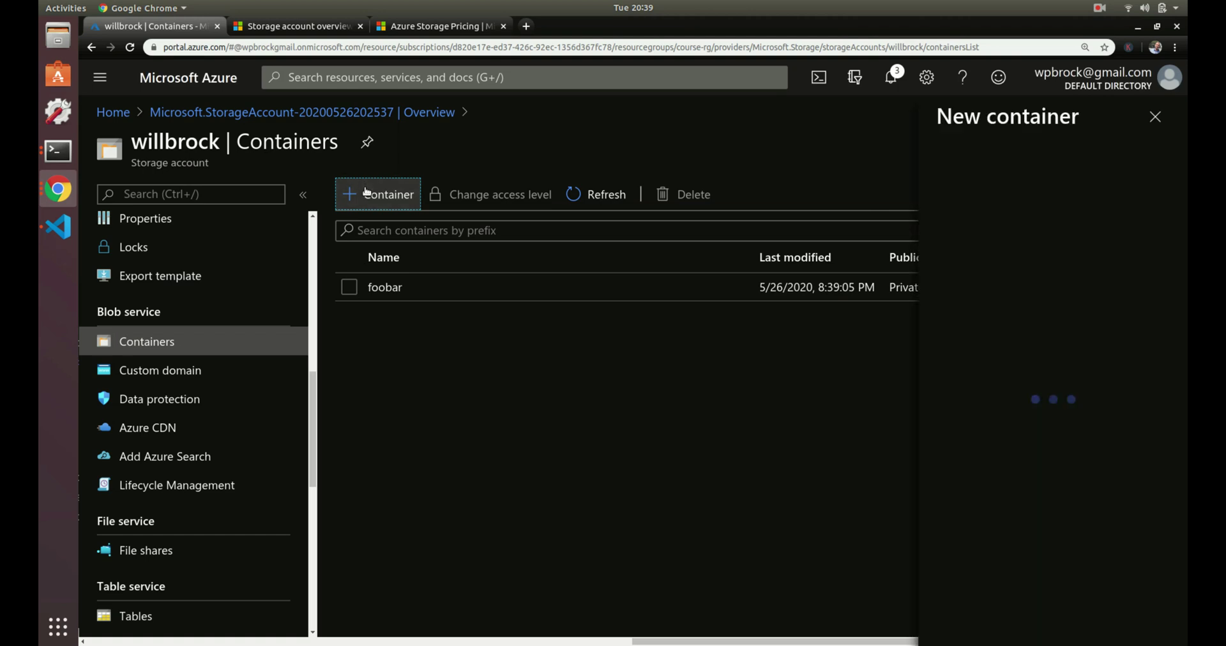
{"action": "type", "text": "baz"}
{"action": "left_click", "coordinate": [971, 617]}
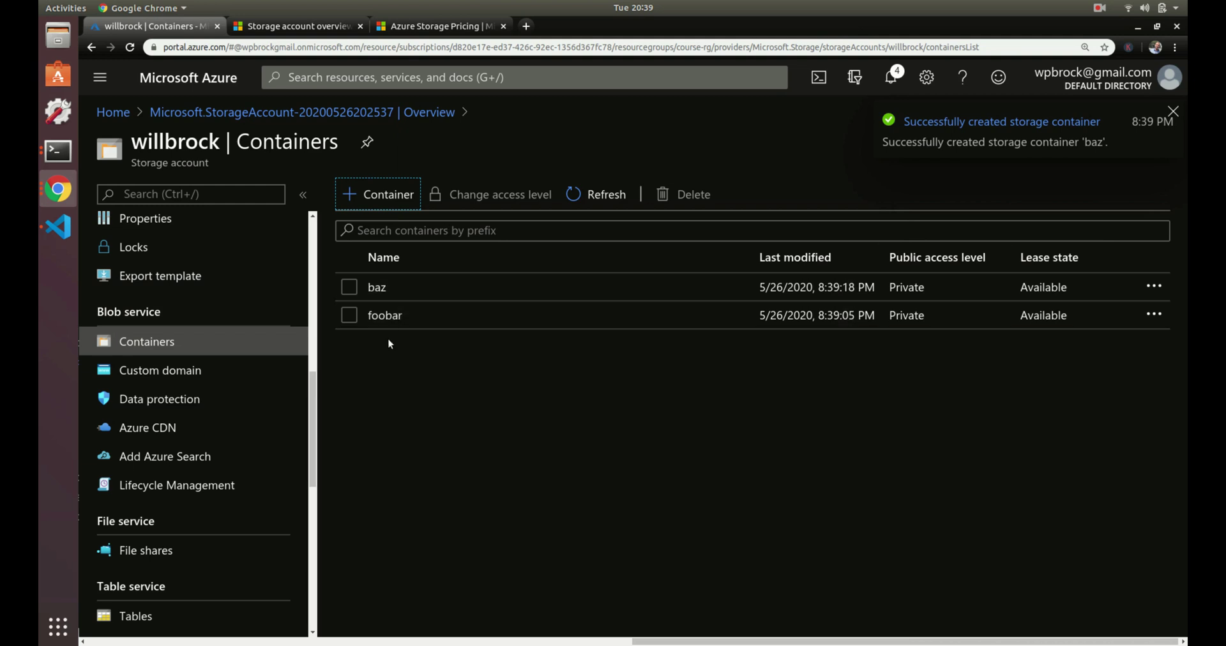
{"action": "left_click", "coordinate": [379, 315]}
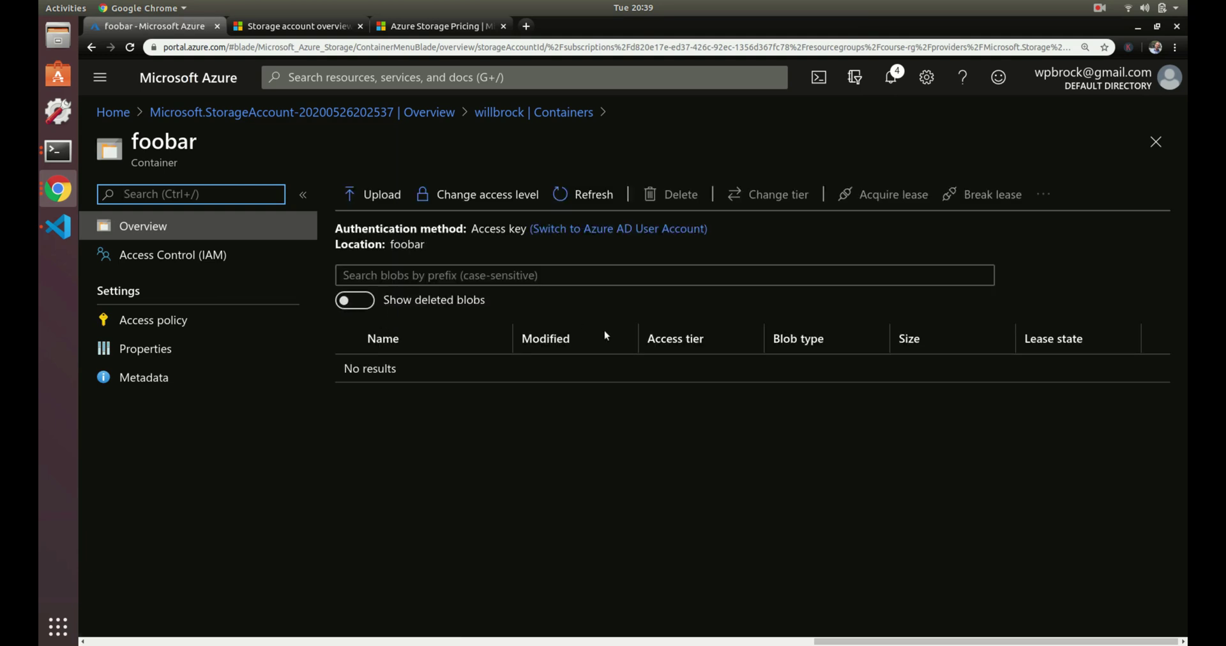
Upload Azure (16).png into foobar as a block blob and view its properties
{"action": "left_click", "coordinate": [373, 194]}
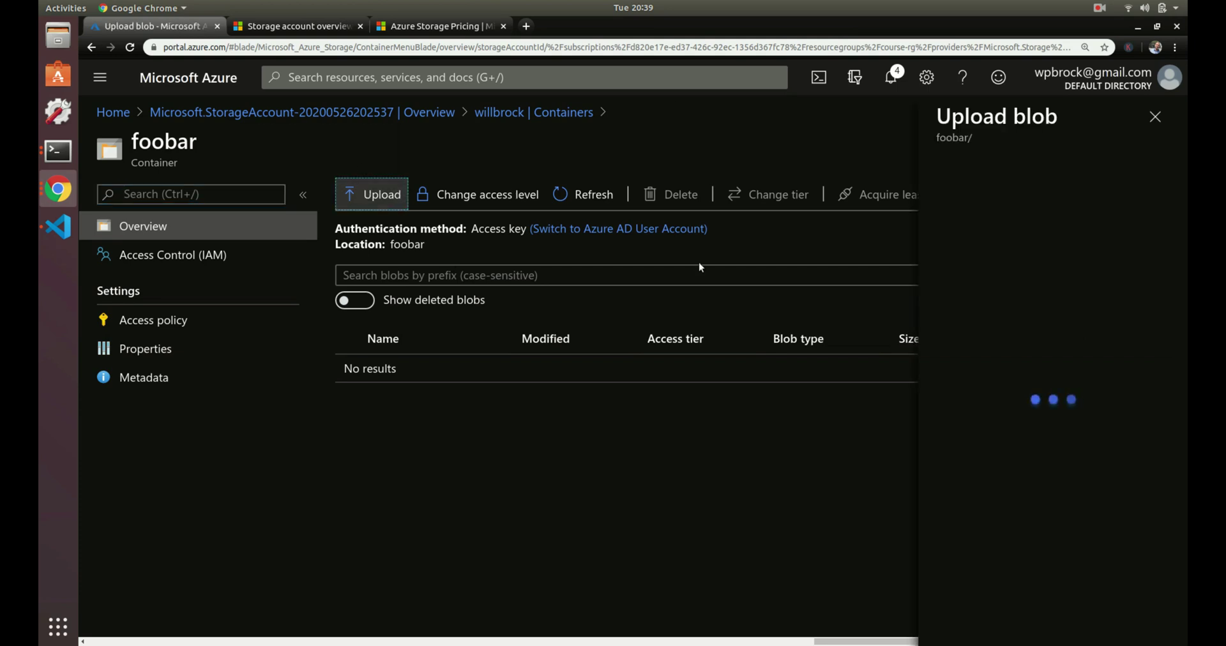
{"action": "left_click", "coordinate": [1160, 191]}
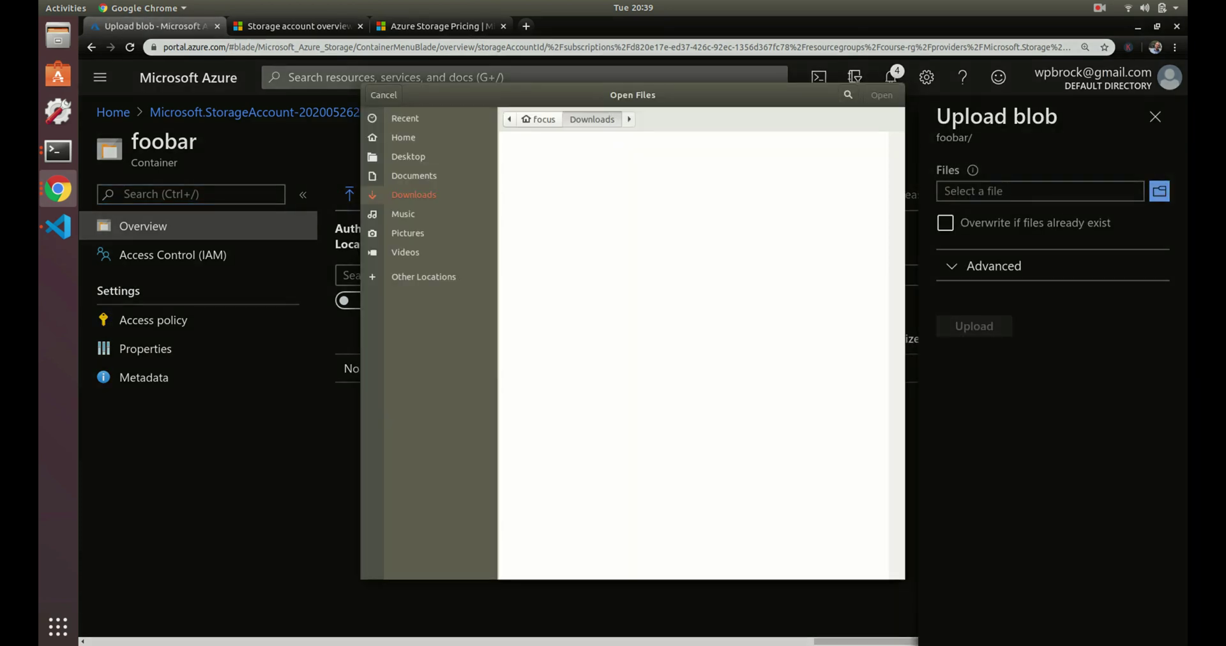
{"action": "double_click", "coordinate": [544, 355]}
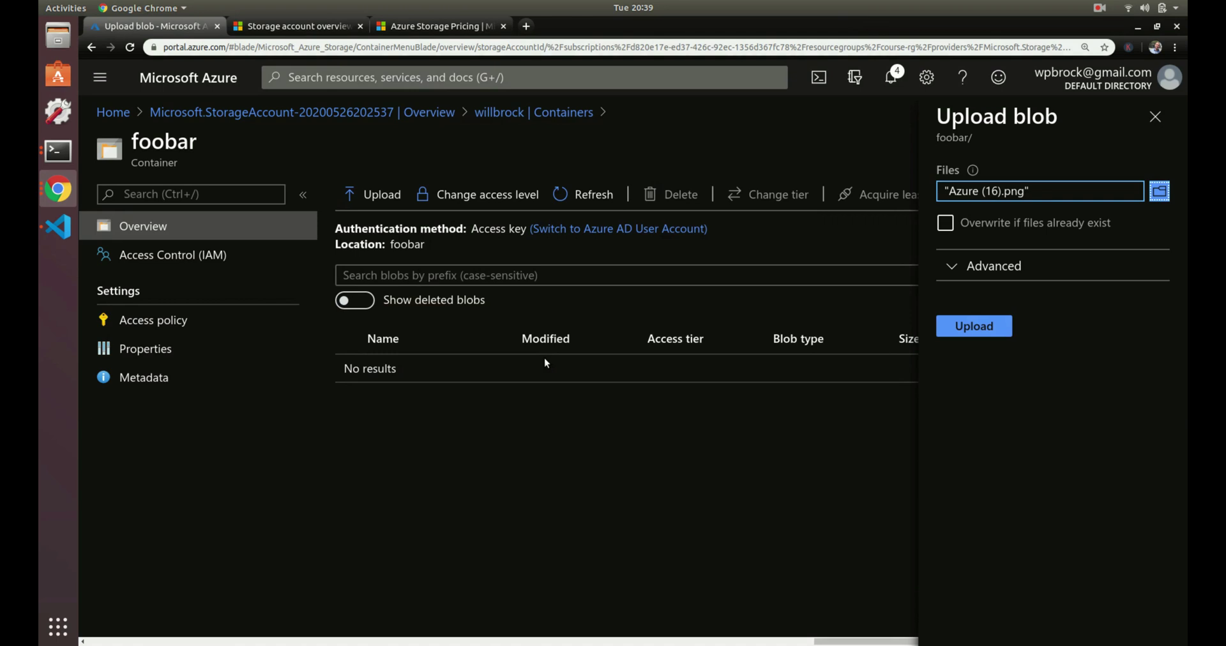
{"action": "left_click", "coordinate": [975, 324]}
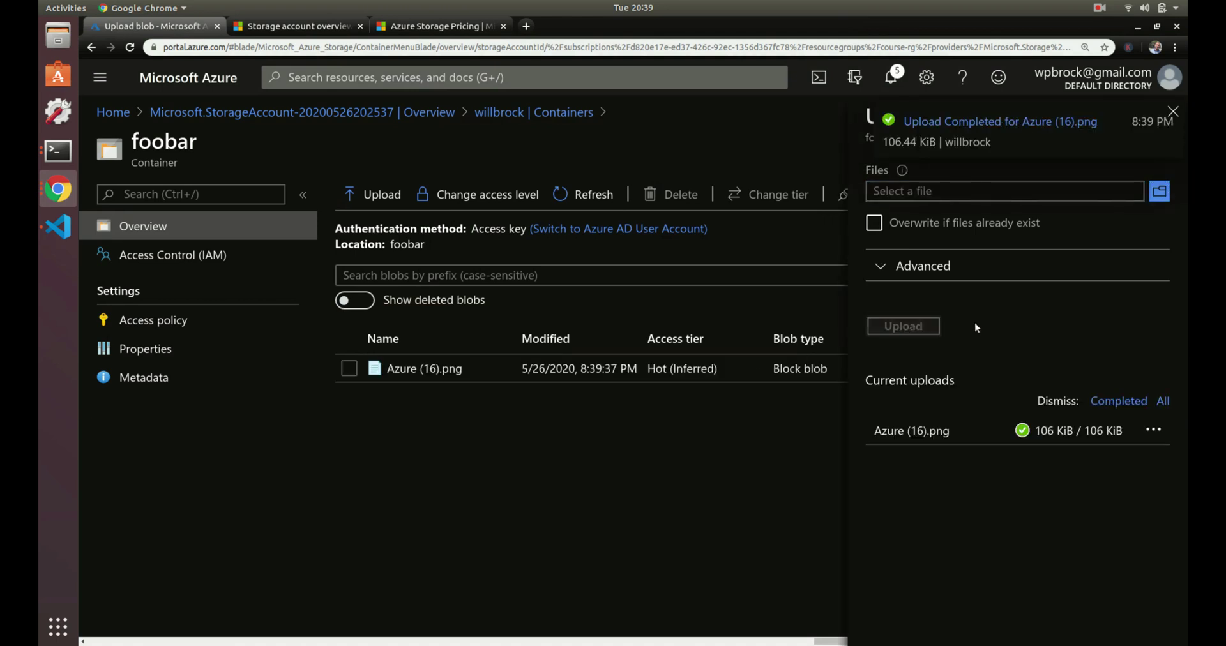
{"action": "left_click", "coordinate": [1173, 112]}
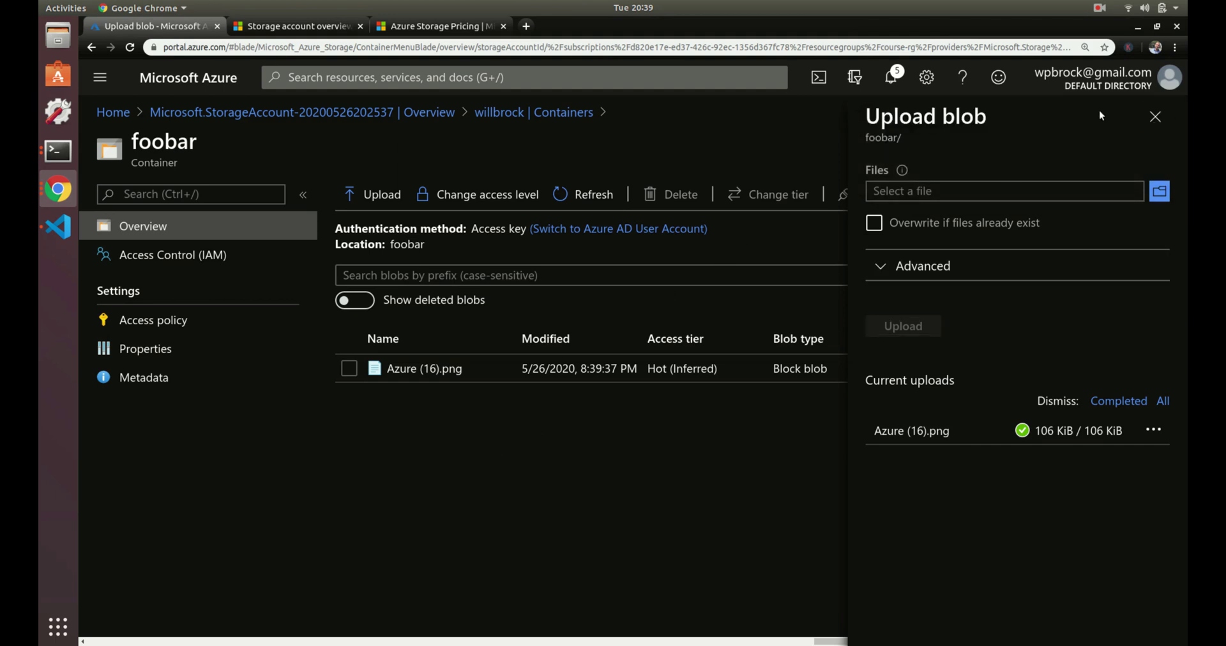
{"action": "left_click", "coordinate": [1157, 118]}
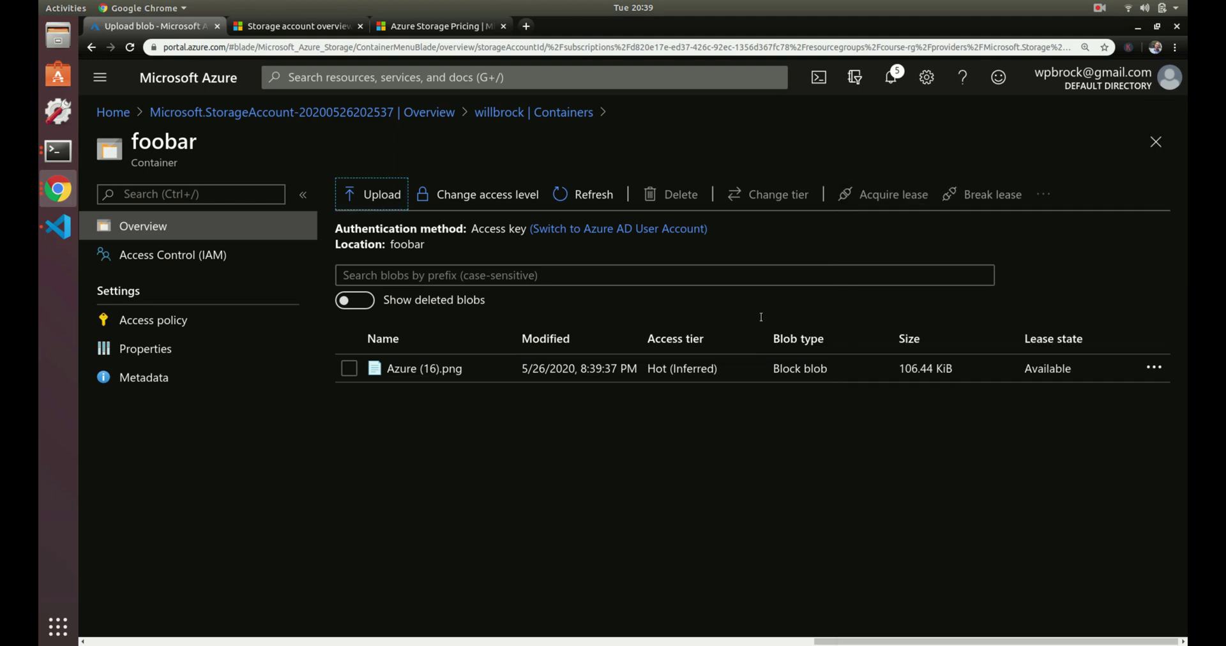
{"action": "left_click", "coordinate": [424, 369]}
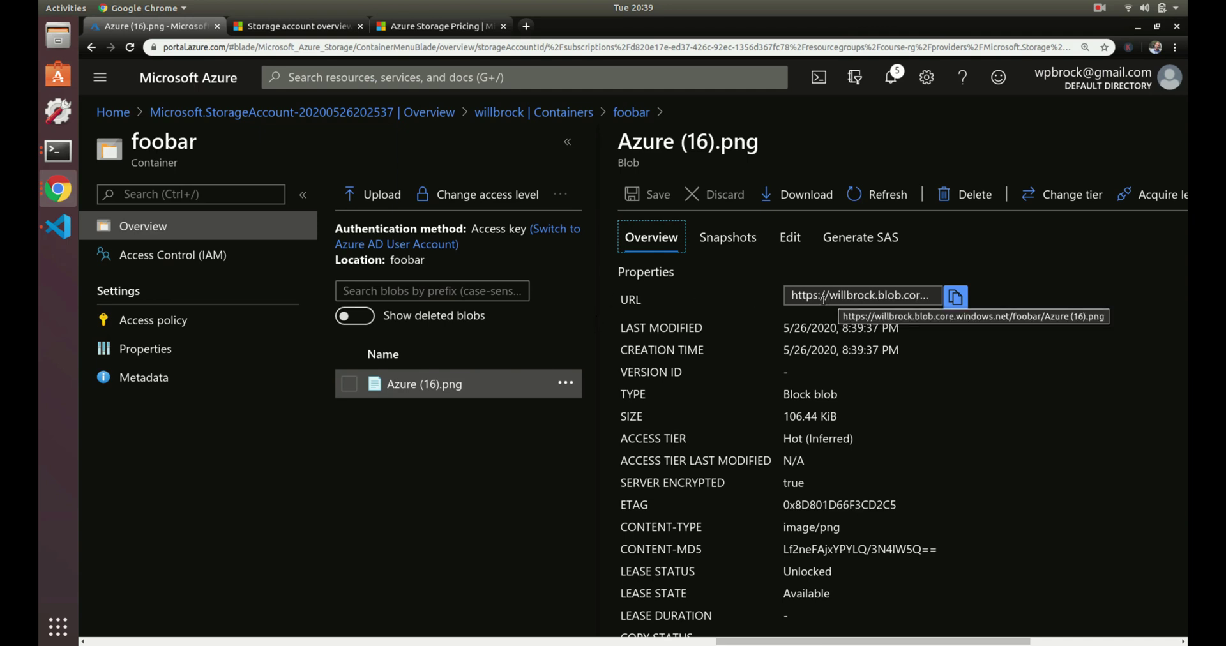
Copy the blob's URL and load it in a new tab, which returns ResourceNotFound
{"action": "key", "text": "ctrl+plus"}
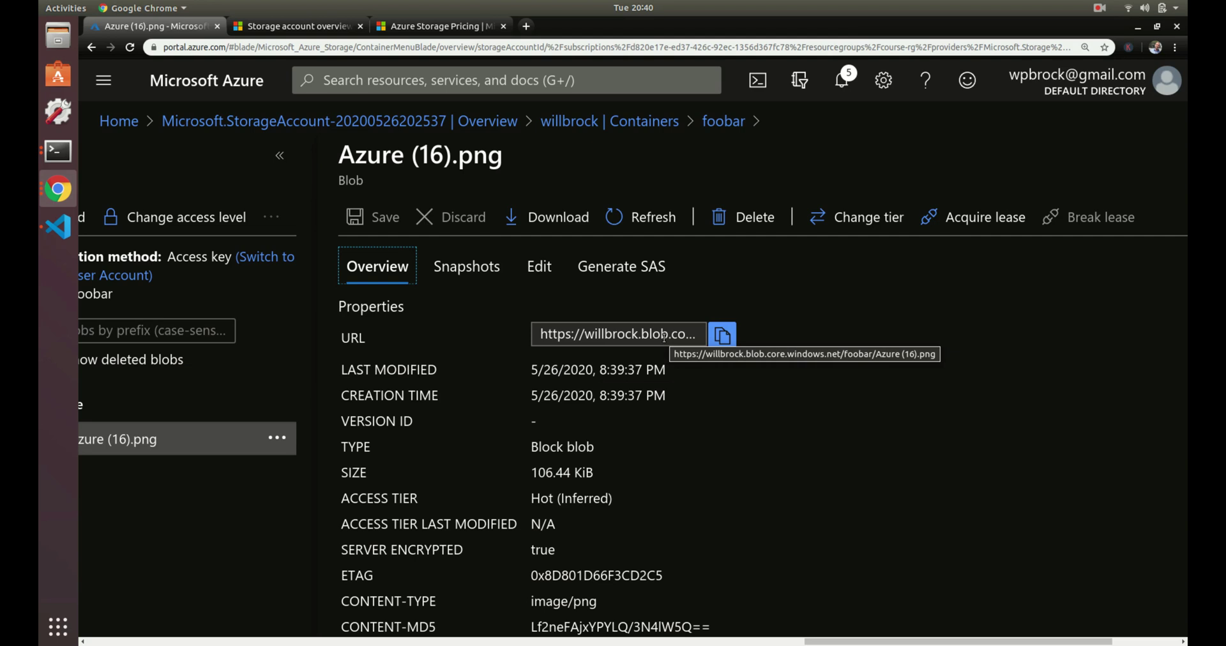
{"action": "key", "text": "ctrl+minus"}
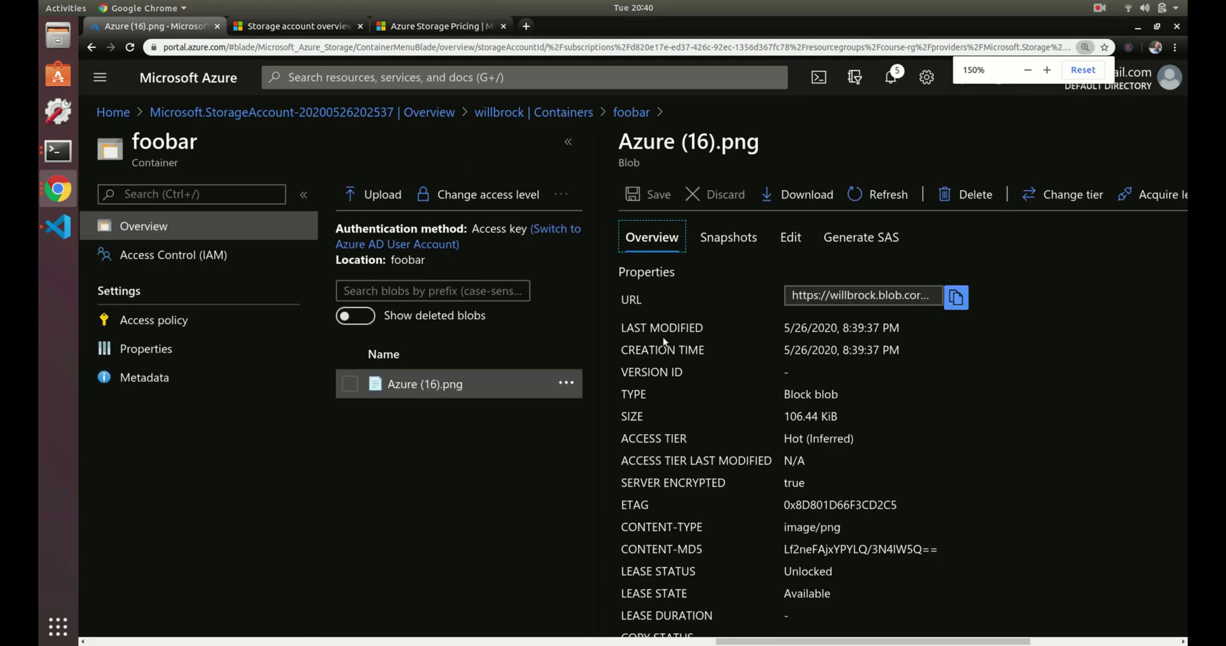
{"action": "left_click", "coordinate": [957, 298]}
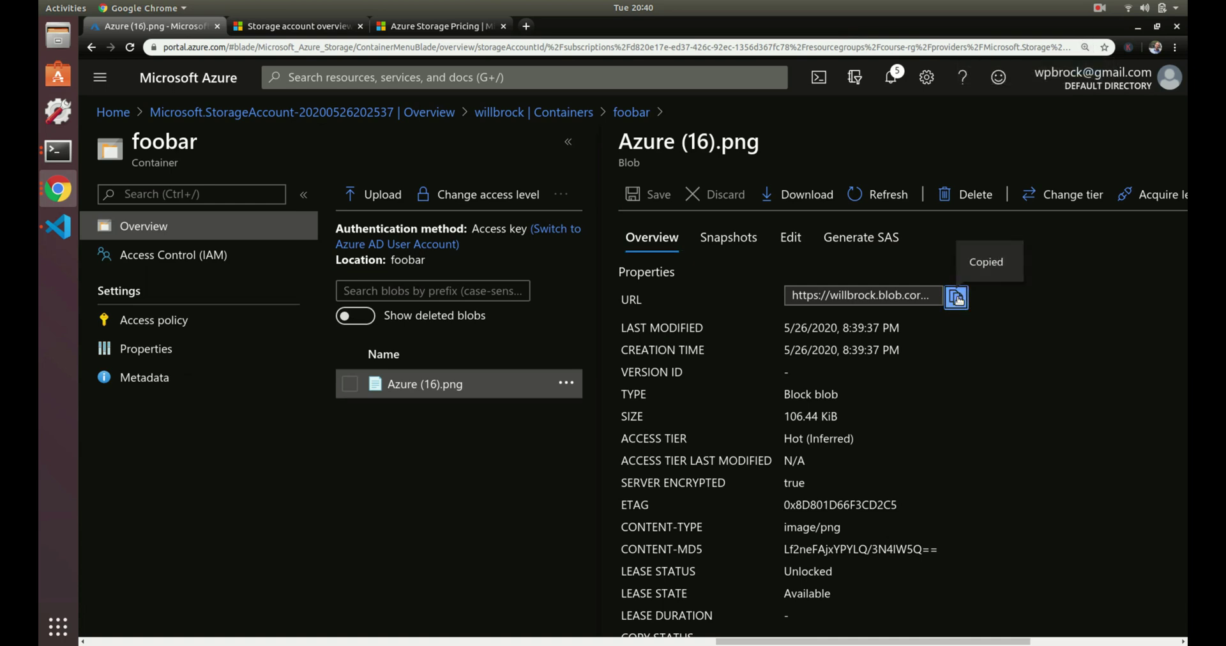
{"action": "left_click", "coordinate": [527, 26]}
{"action": "key", "text": "ctrl+v"}
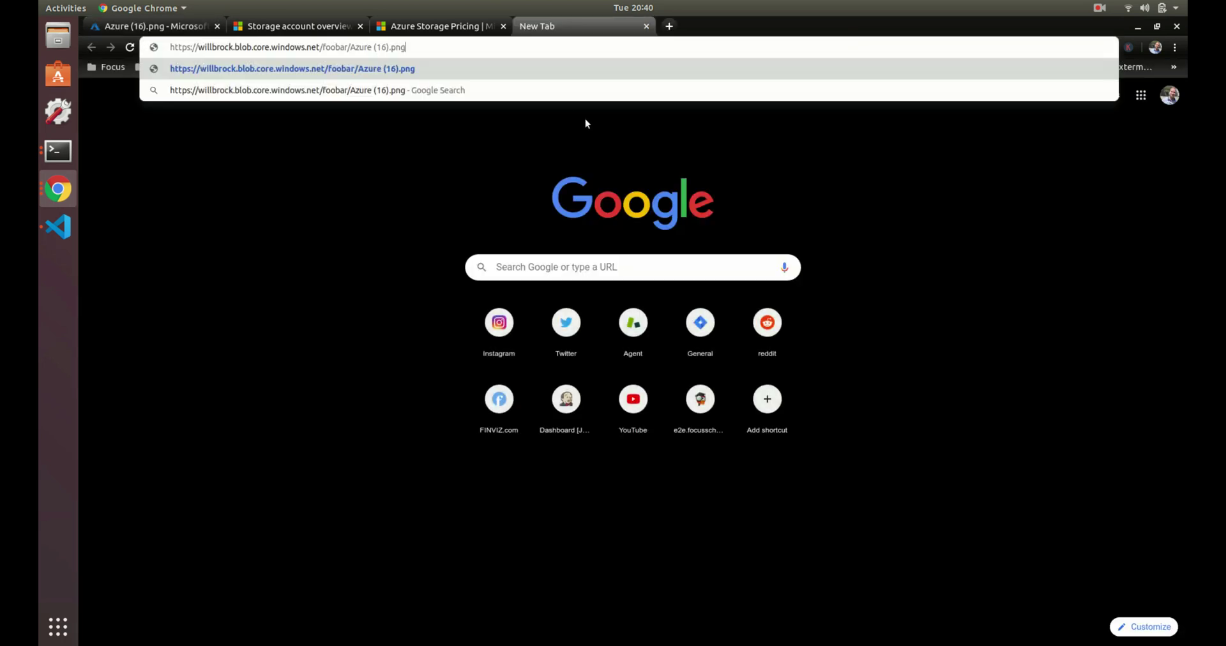
{"action": "key", "text": "Return"}
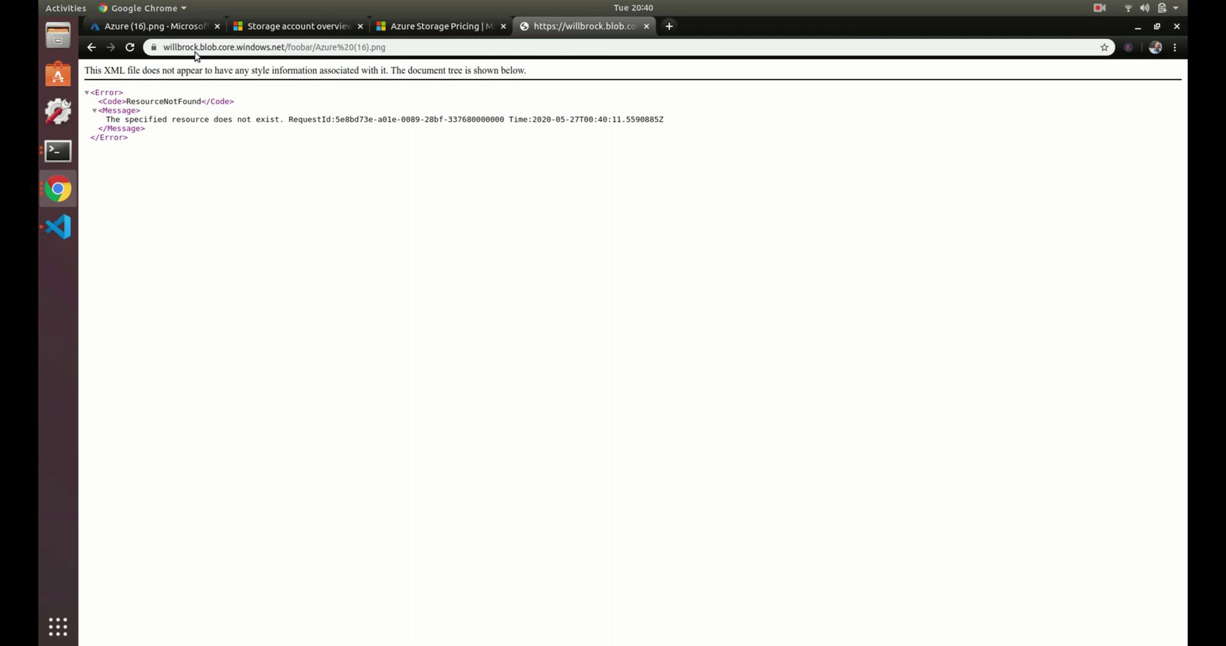
Return to the portal and close the blob details to show the foobar container list
{"action": "left_click", "coordinate": [164, 33]}
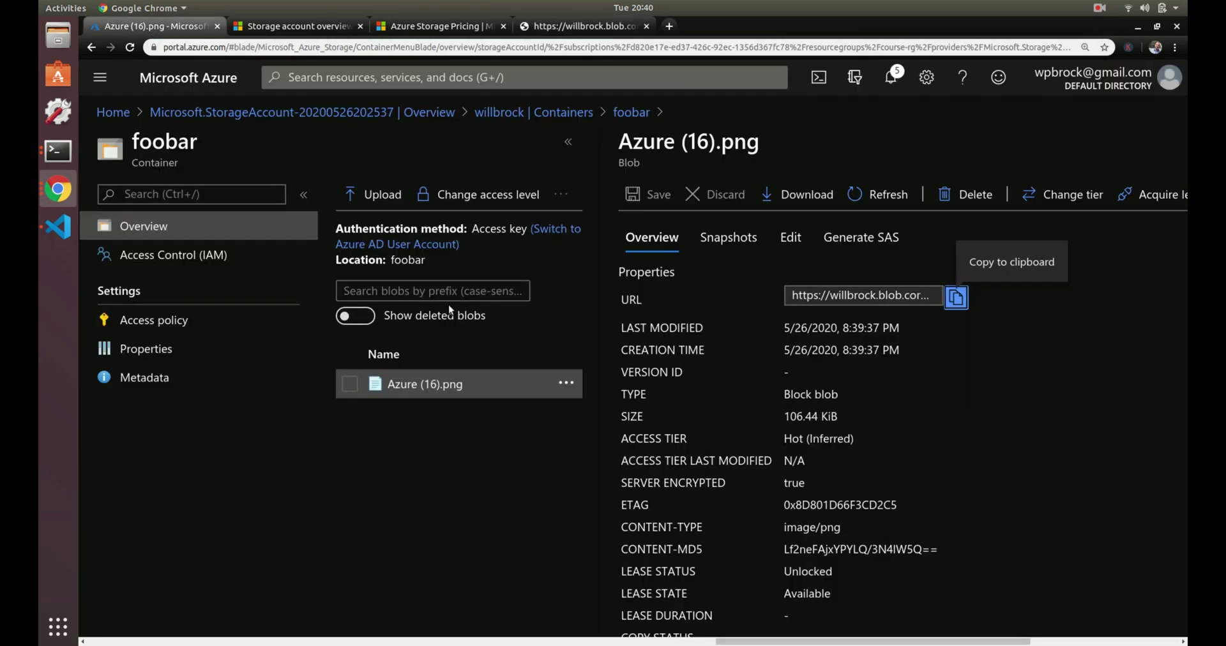
{"action": "scroll", "coordinate": [756, 231], "scroll_direction": "right", "scroll_amount": 8}
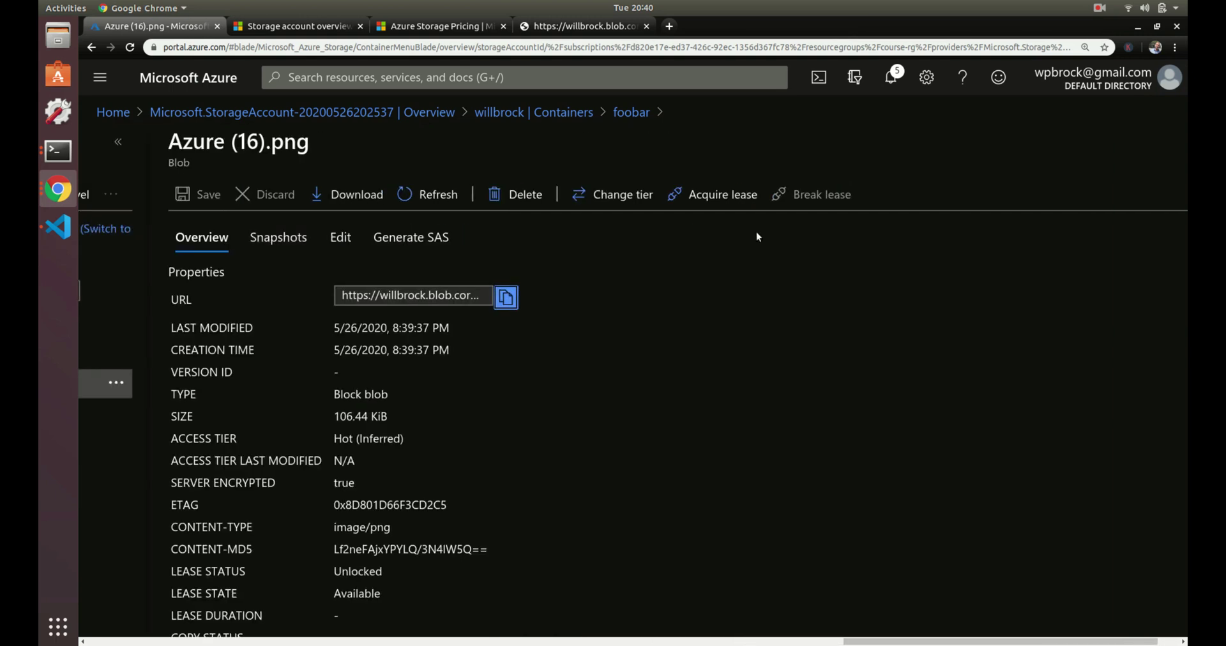
{"action": "left_click", "coordinate": [1151, 154]}
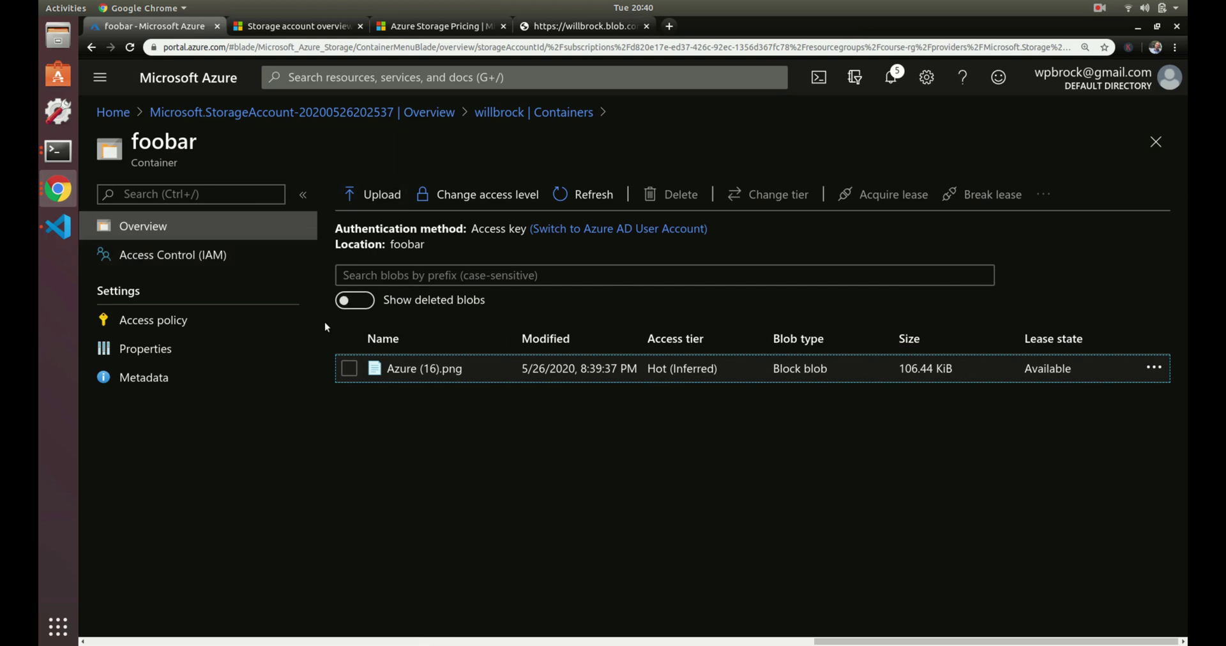
Change foobar's public access level to Container (anonymous read access for containers and blobs)
{"action": "left_click", "coordinate": [349, 368]}
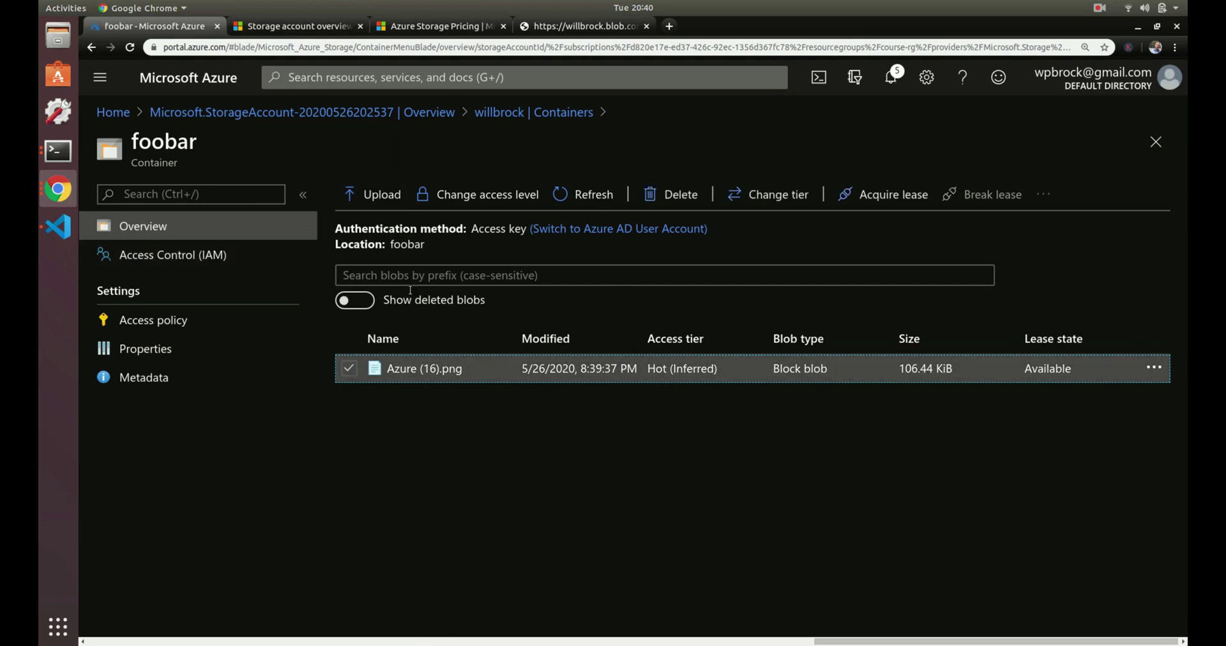
{"action": "left_click", "coordinate": [480, 196]}
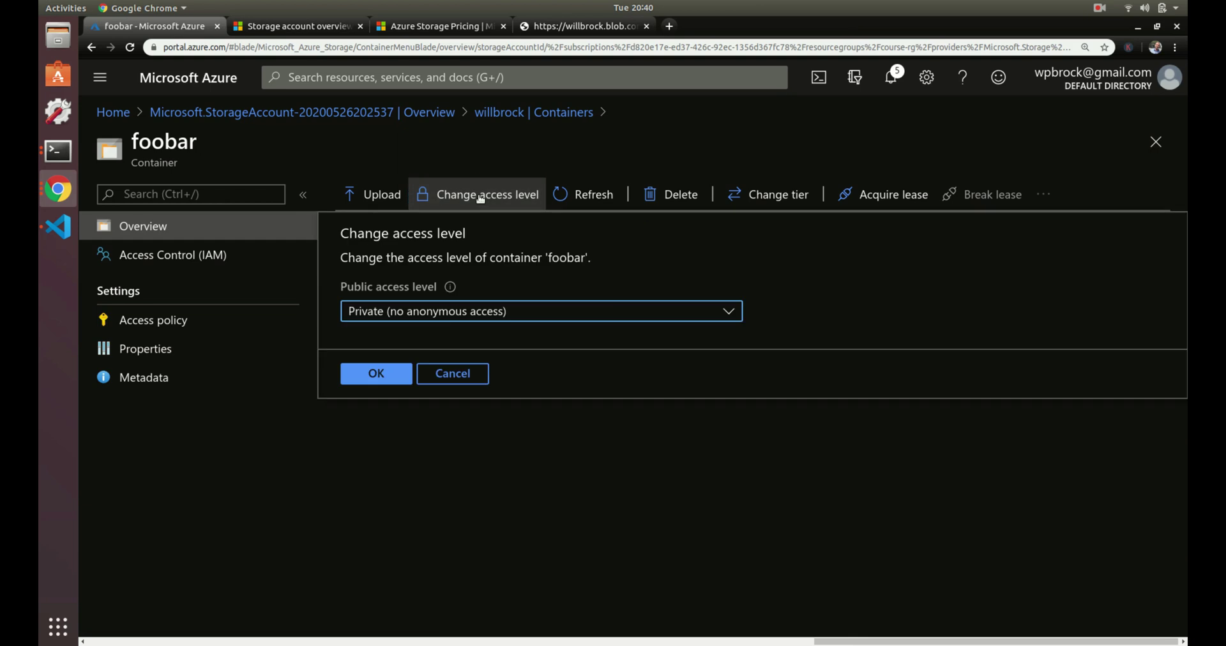
{"action": "left_click", "coordinate": [438, 318]}
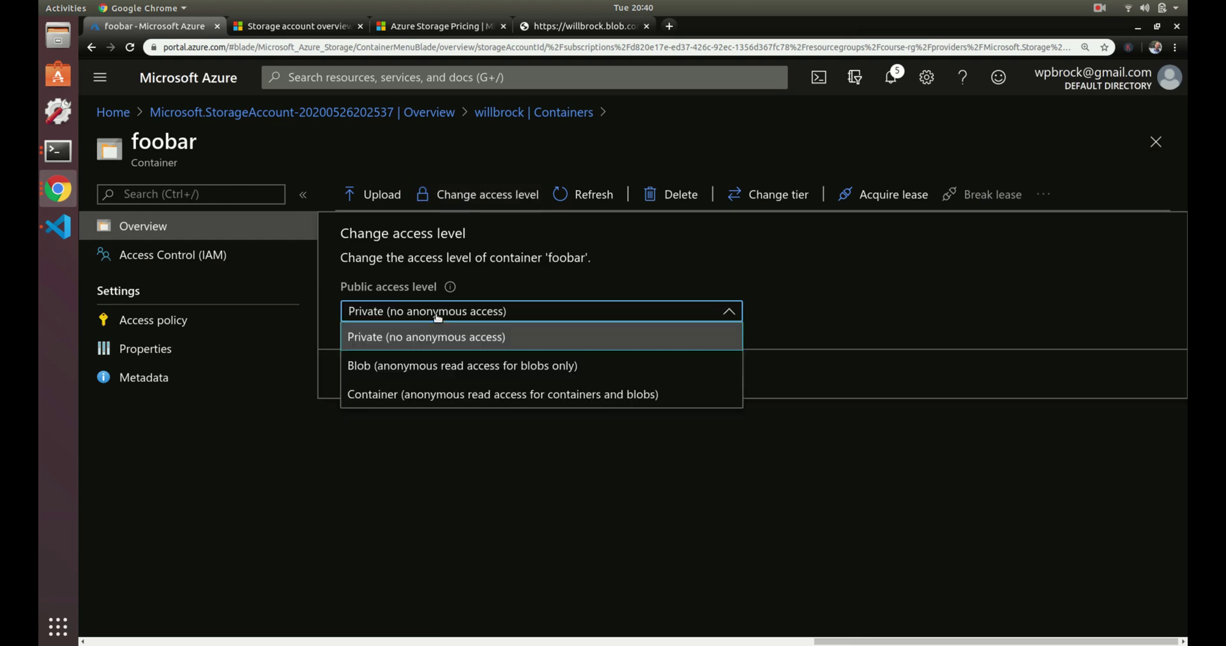
{"action": "left_click", "coordinate": [438, 394]}
{"action": "left_click", "coordinate": [366, 432]}
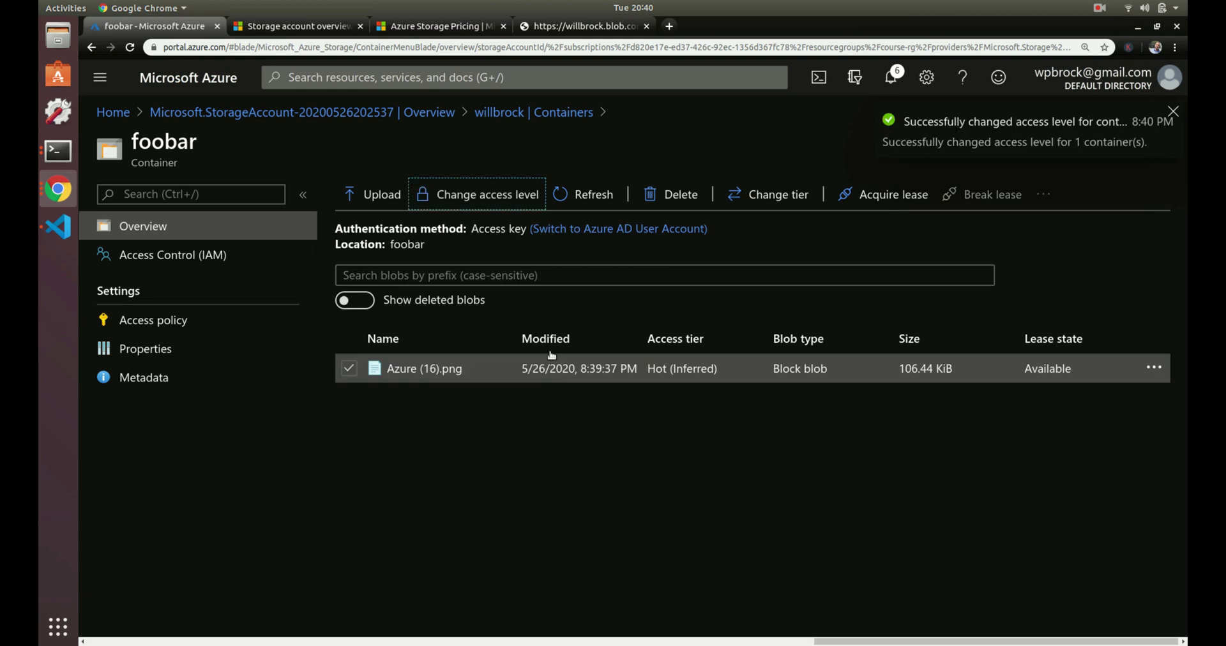
Reload the blob URL tab to see the Azure (16).png image, then close it and return to the portal
{"action": "left_click", "coordinate": [566, 31]}
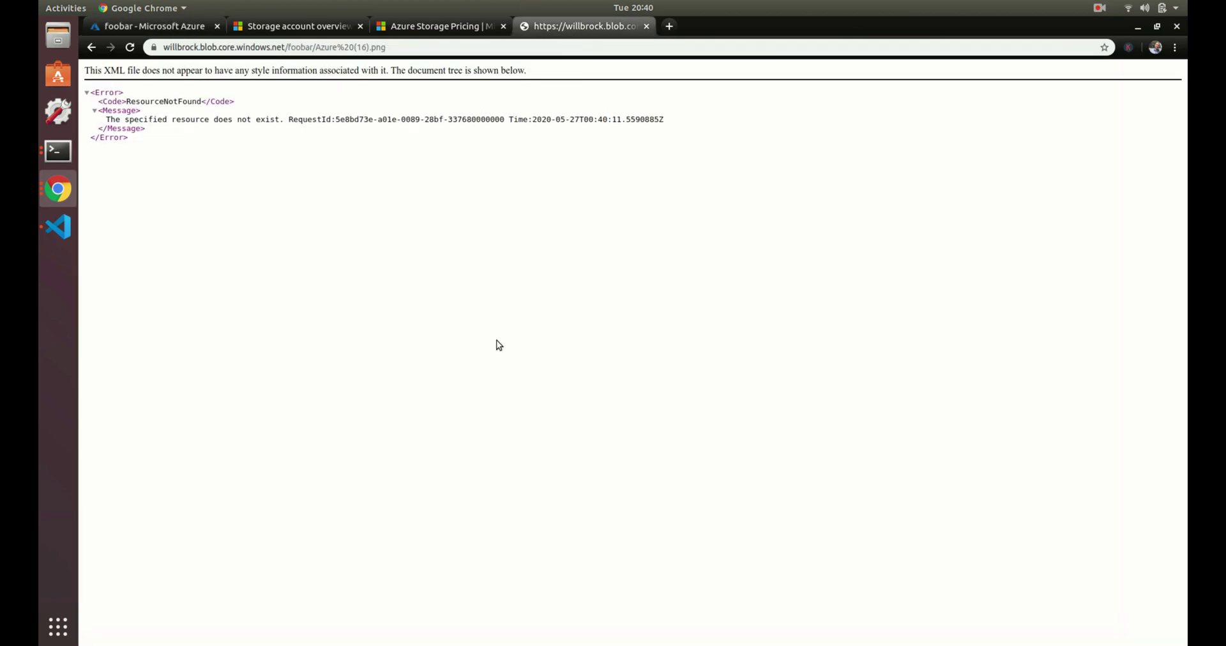
{"action": "key", "text": "ctrl+r"}
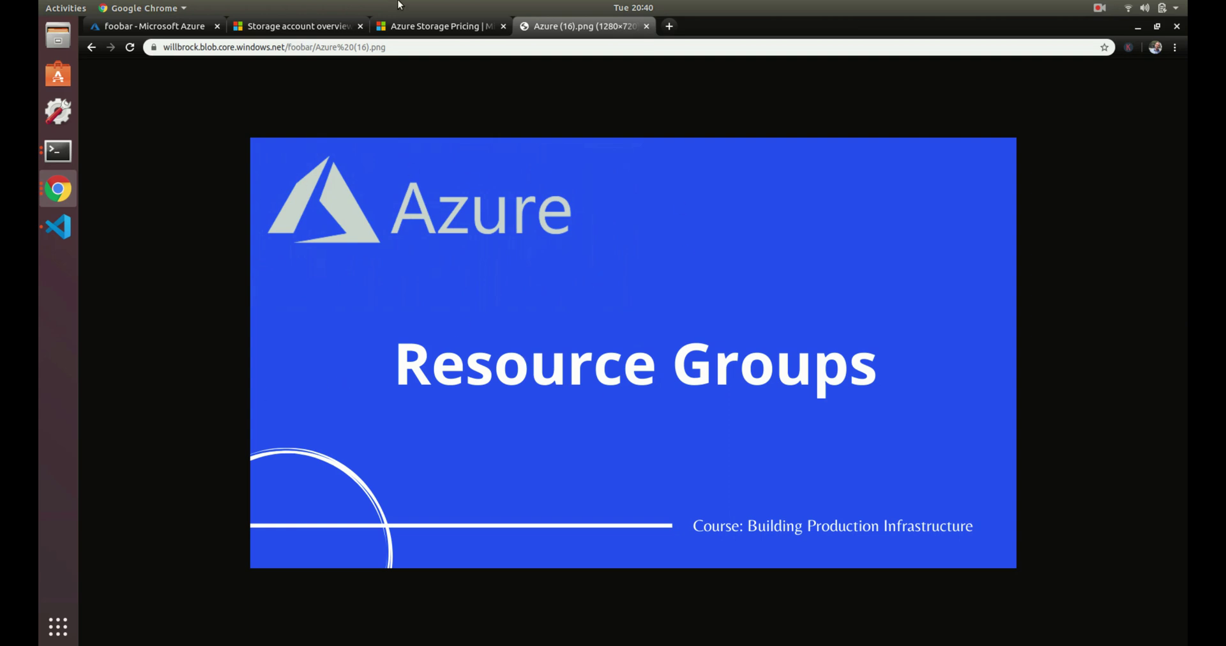
{"action": "key", "text": "ctrl+w"}
{"action": "left_click", "coordinate": [162, 28]}
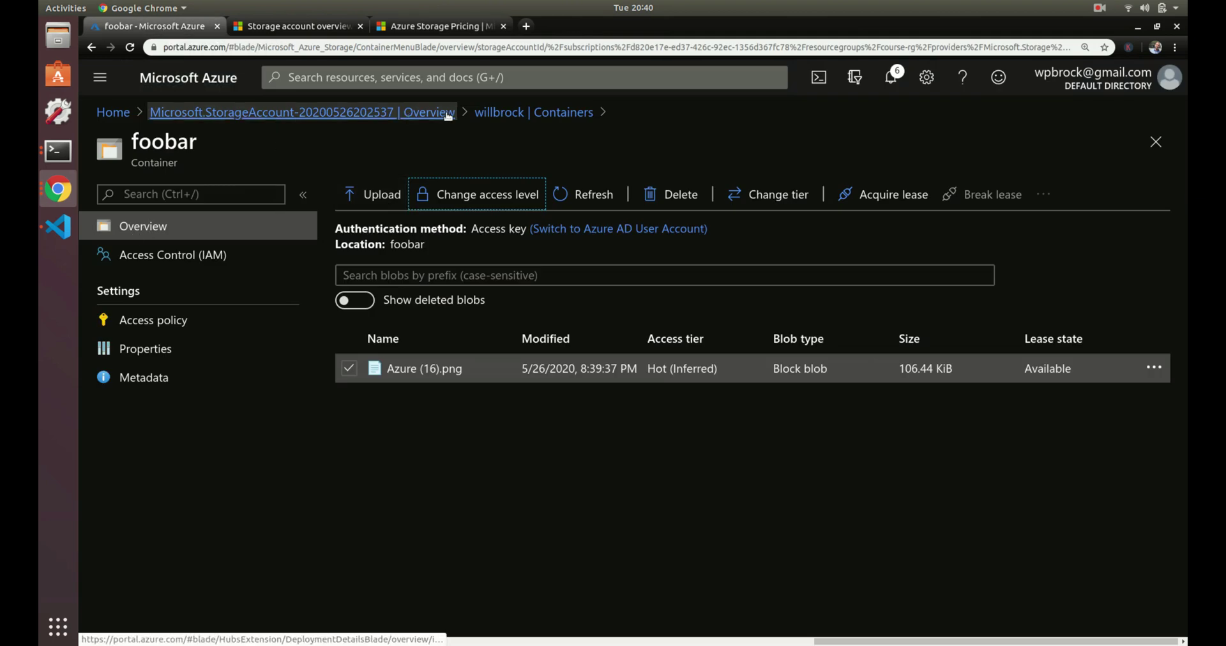
{"action": "left_click", "coordinate": [511, 113]}
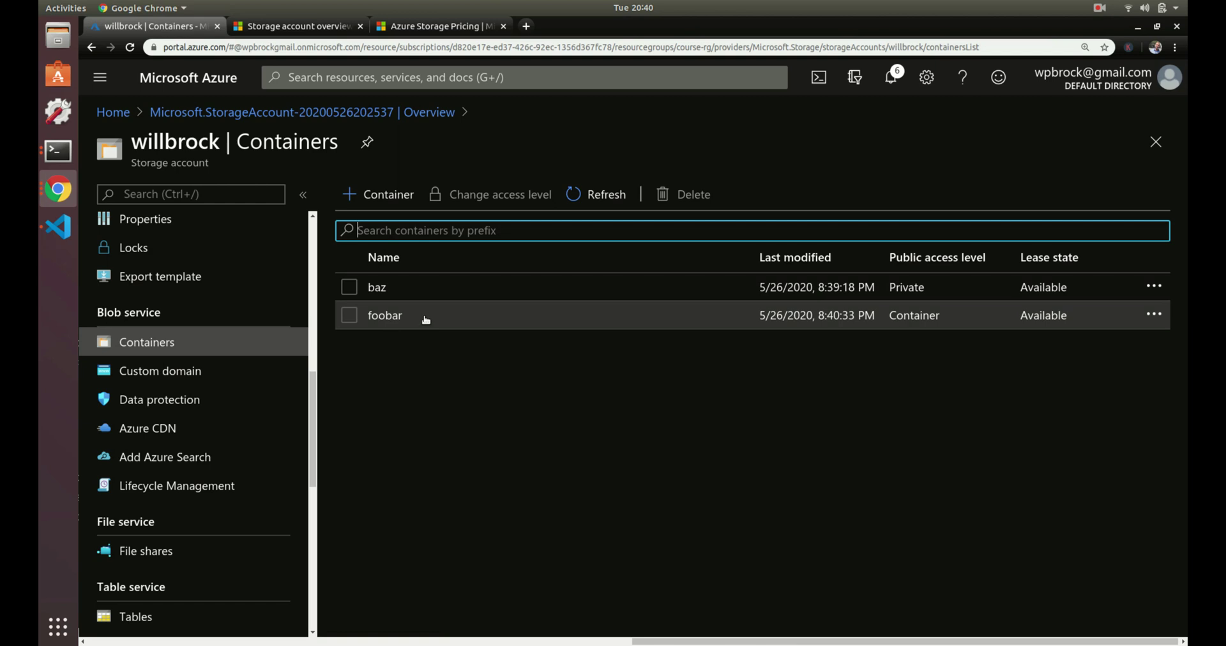
{"action": "left_click", "coordinate": [377, 288]}
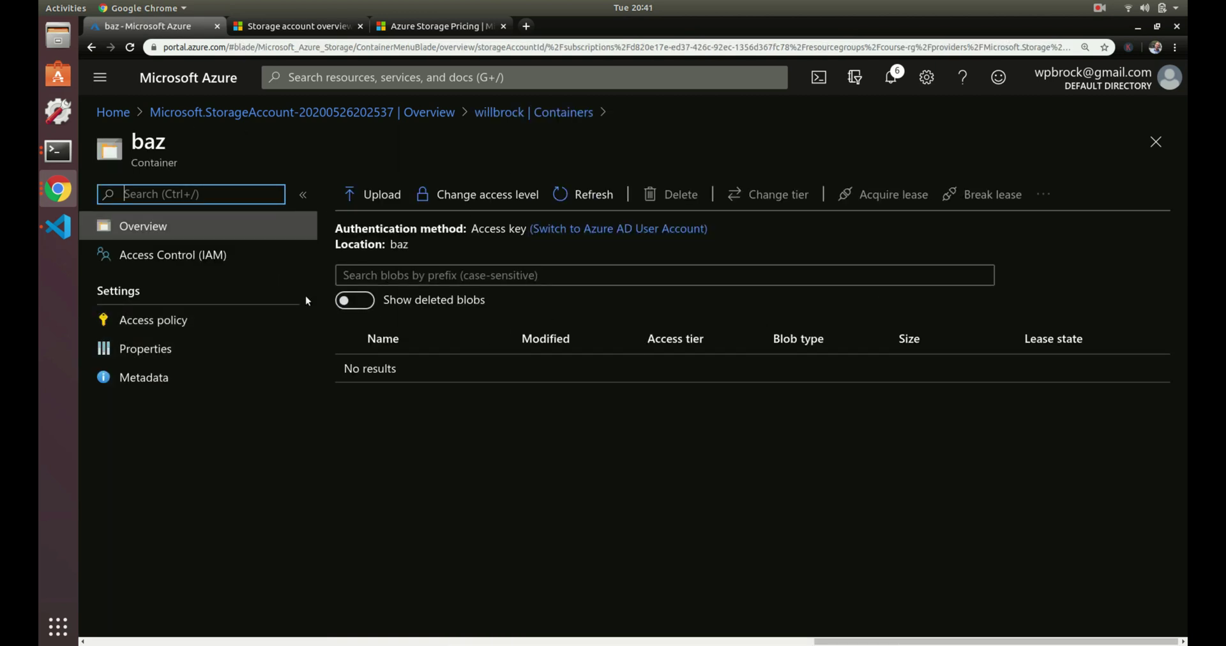
{"action": "left_click", "coordinate": [93, 48]}
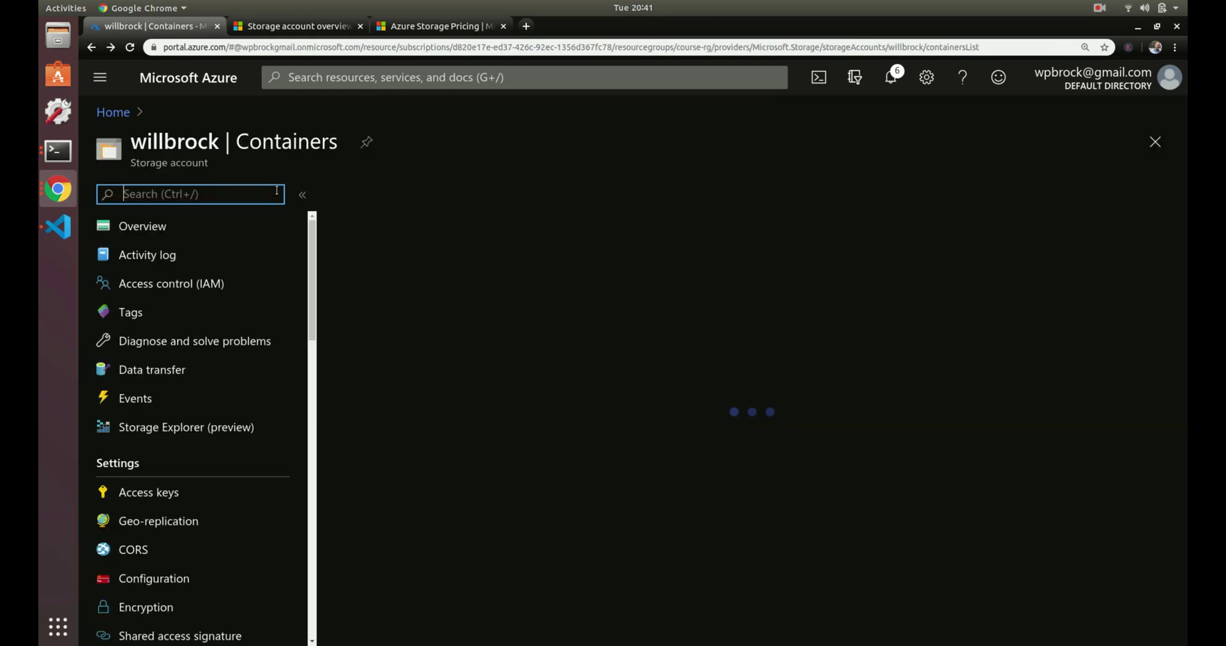
{"action": "left_click", "coordinate": [379, 314]}
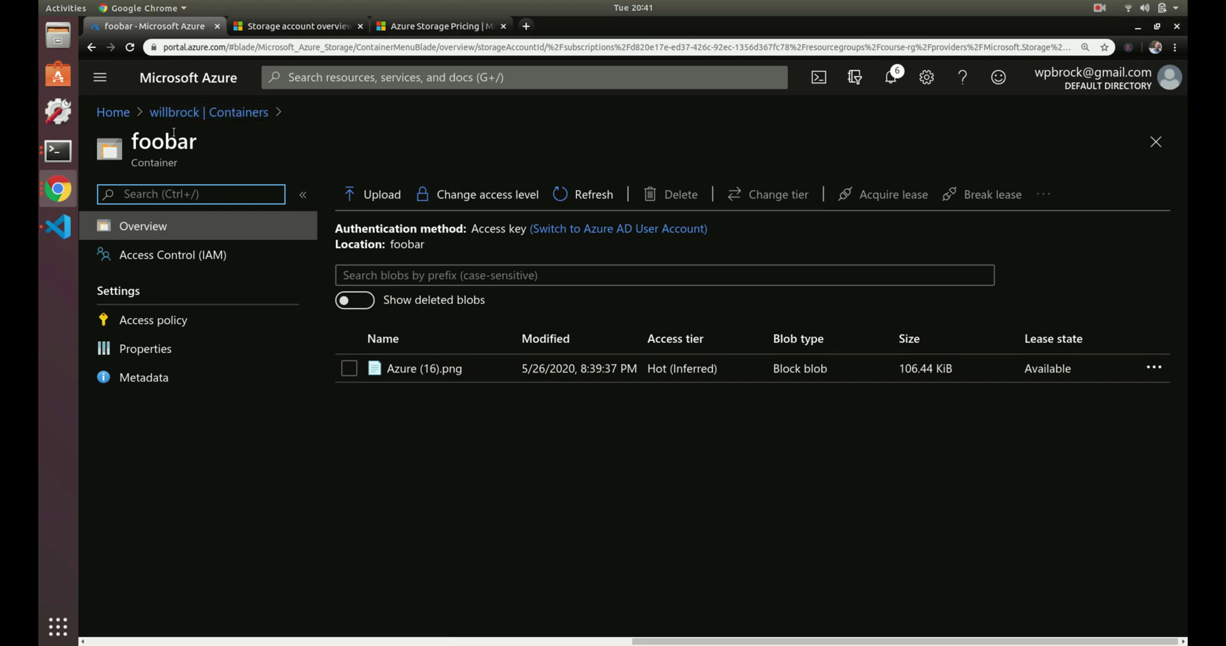
{"action": "left_click", "coordinate": [326, 77]}
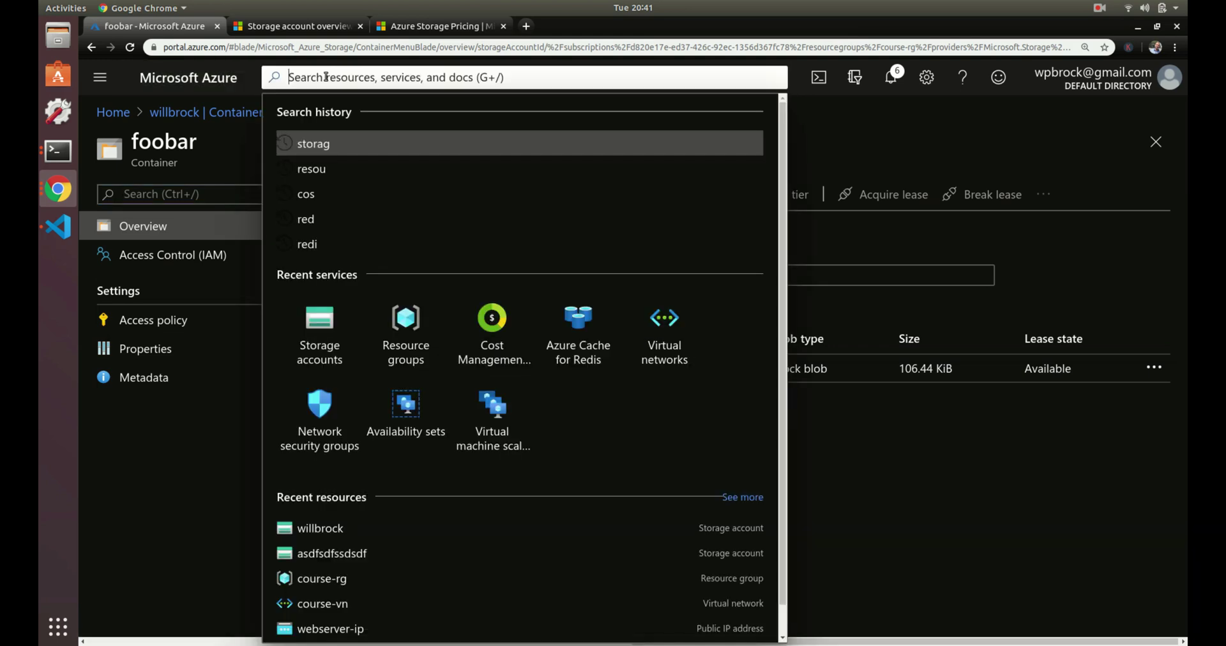
{"action": "type", "text": "stor"}
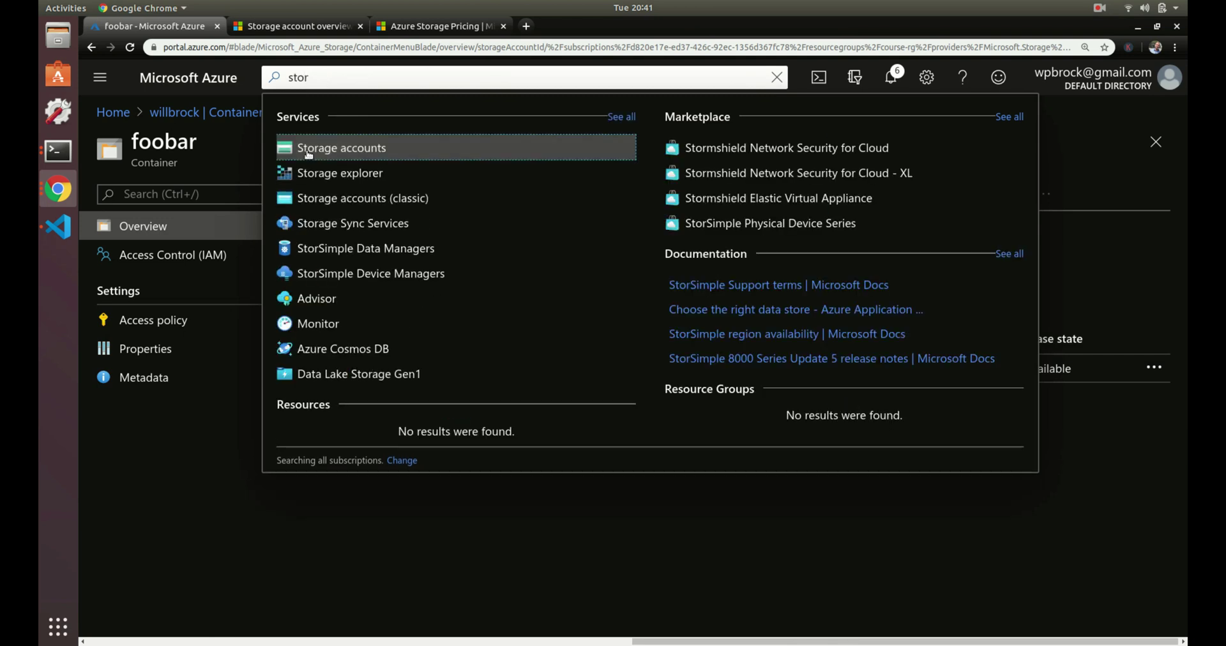
{"action": "left_click", "coordinate": [306, 148]}
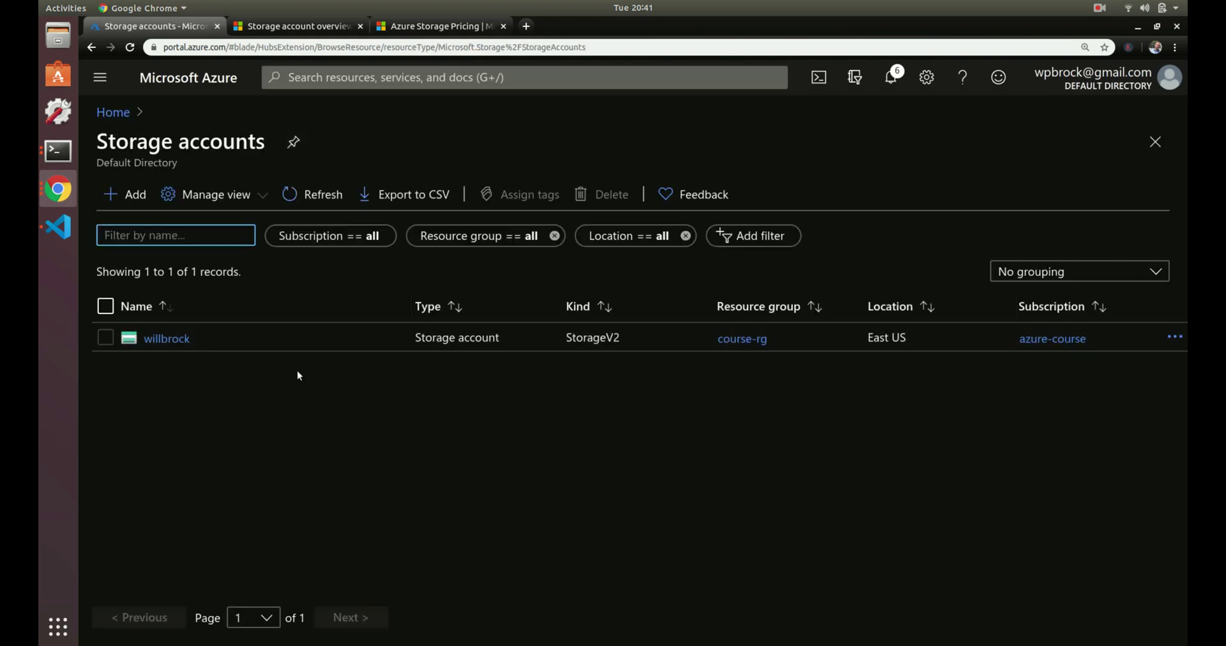
{"action": "left_click", "coordinate": [167, 338]}
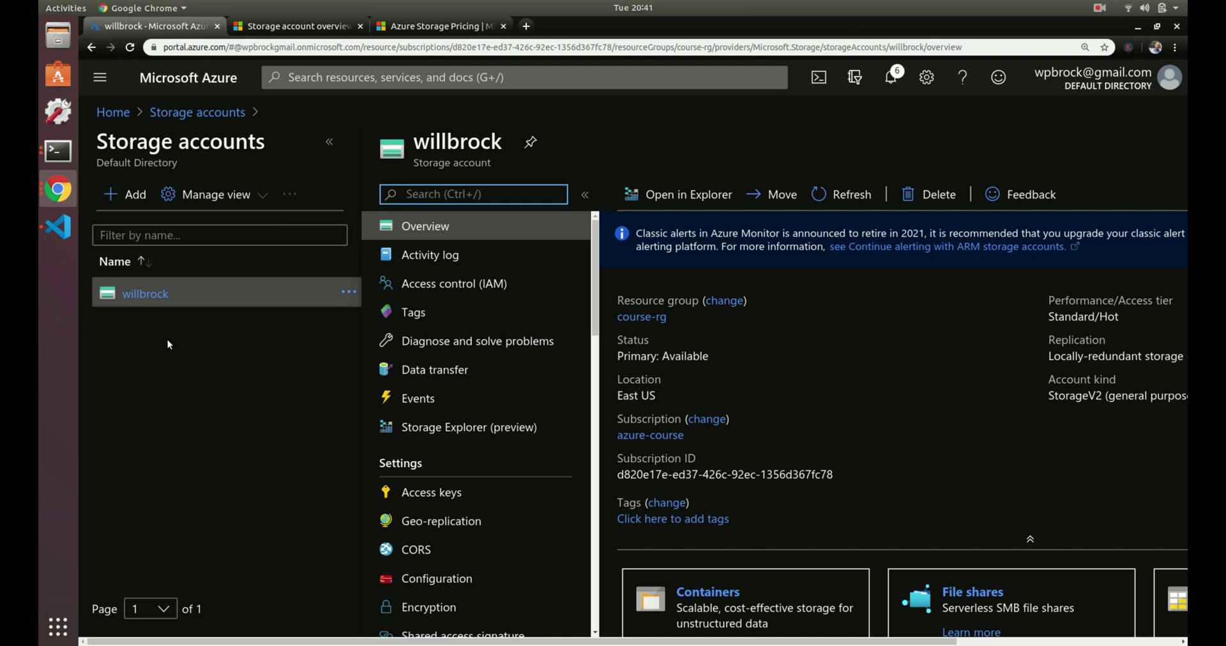
{"action": "left_click", "coordinate": [330, 141]}
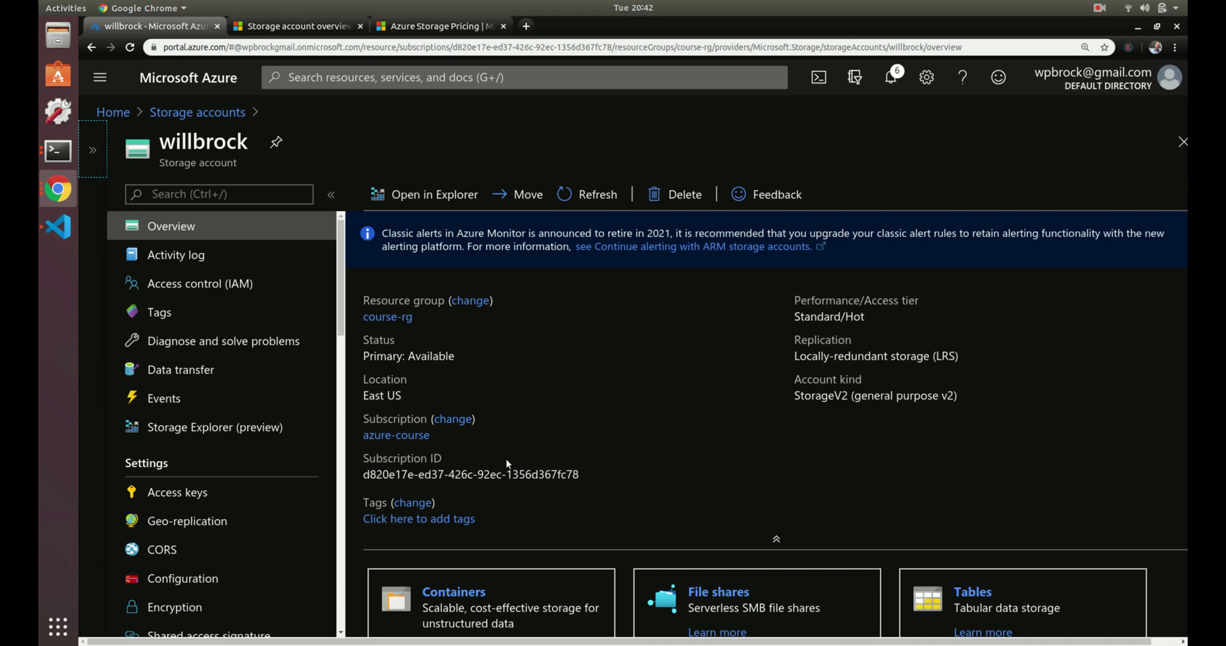
{"action": "scroll", "coordinate": [528, 409], "scroll_direction": "down", "scroll_amount": 3}
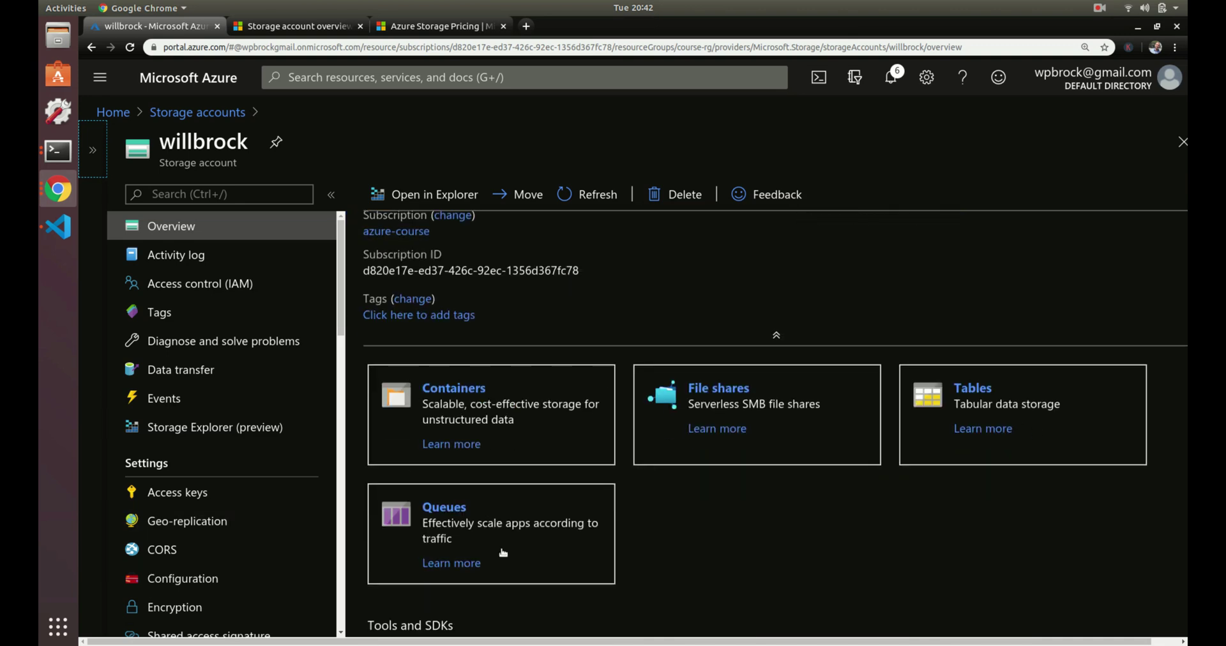
Review willbrock's access keys, then bring up its Shared access signature settings
{"action": "left_click", "coordinate": [173, 492]}
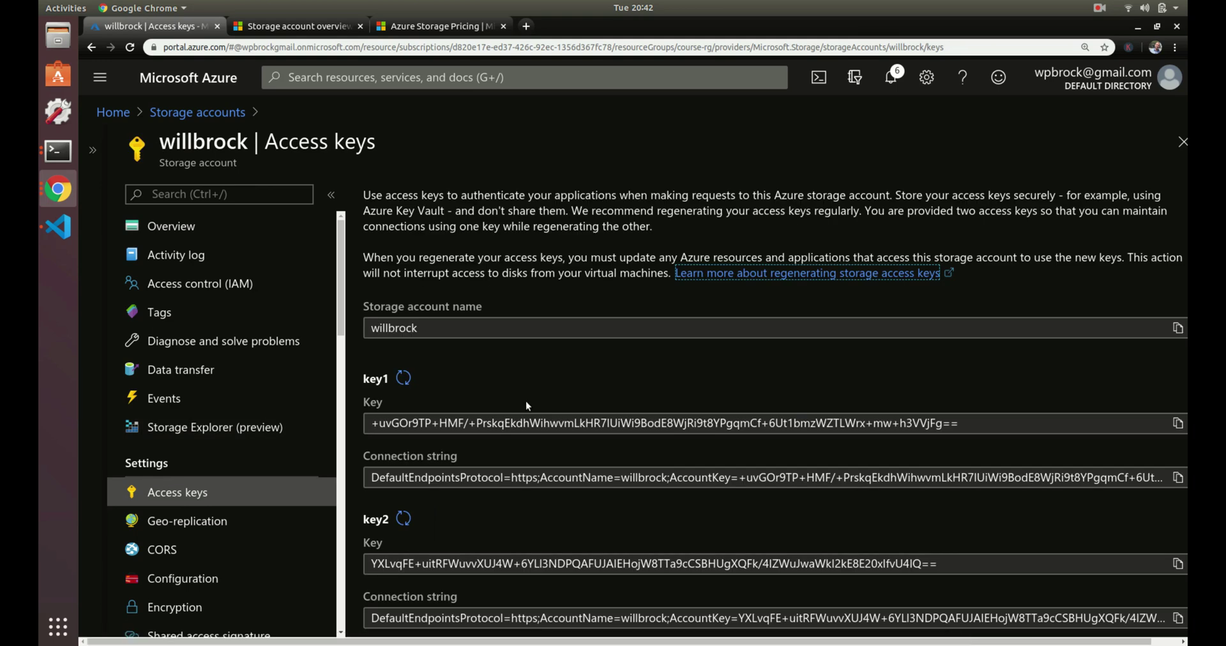
{"action": "scroll", "coordinate": [200, 566], "scroll_direction": "down", "scroll_amount": 2}
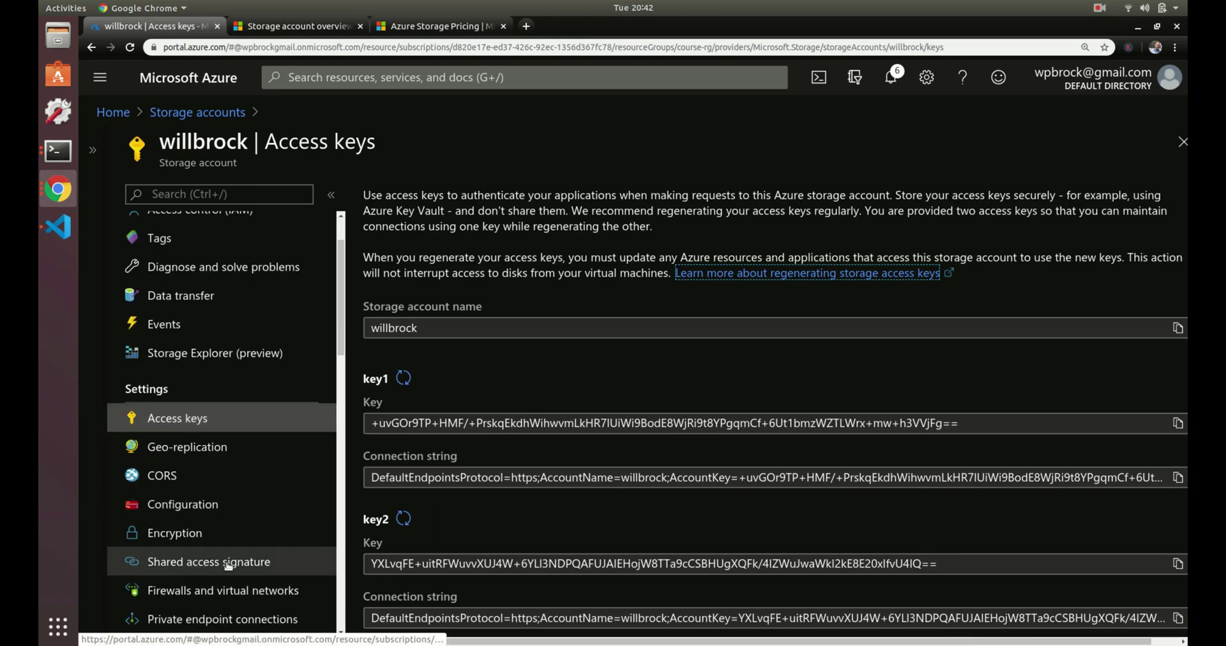
{"action": "left_click", "coordinate": [199, 565]}
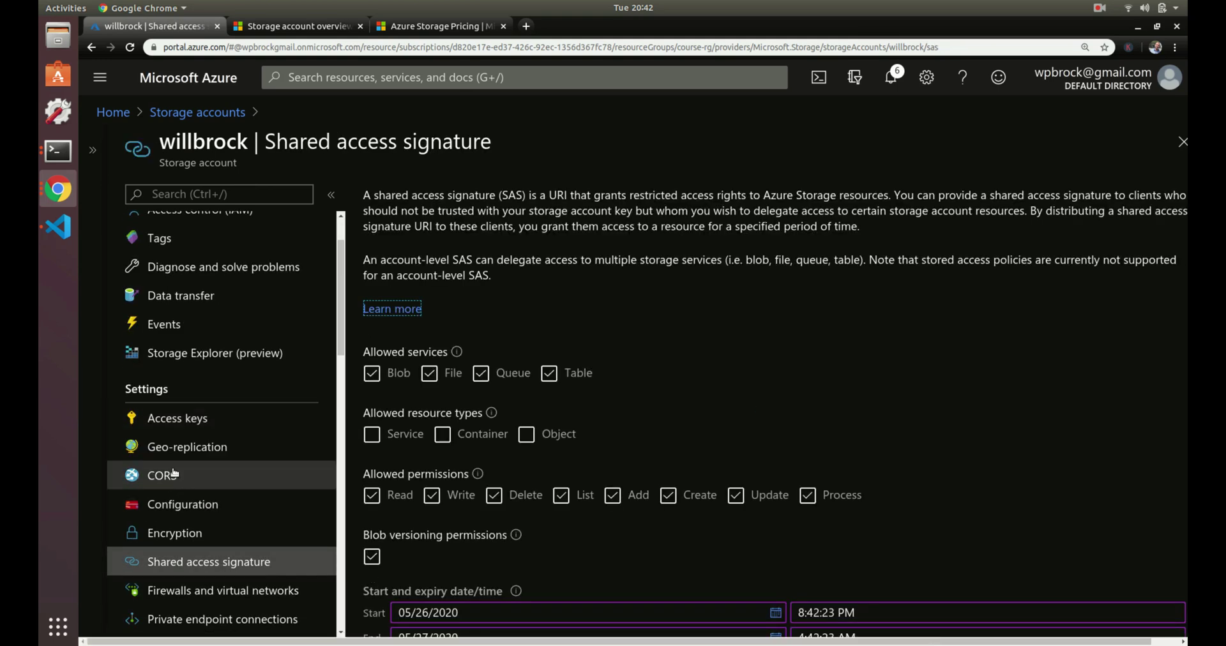
{"action": "left_click", "coordinate": [176, 418]}
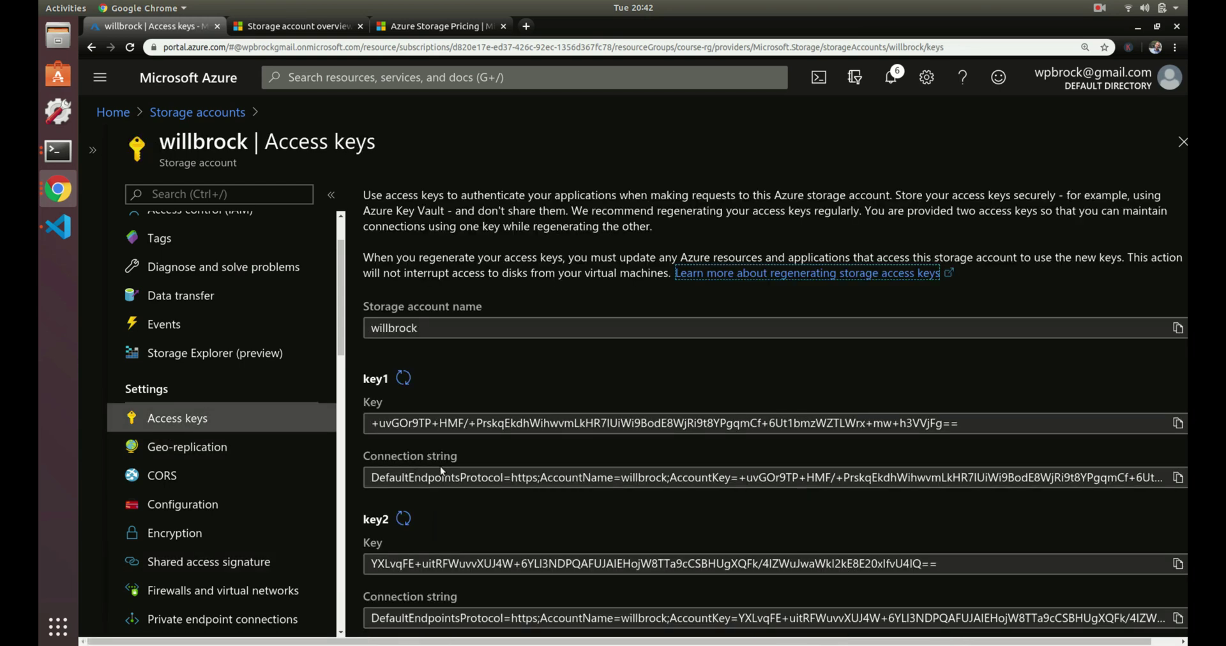
{"action": "scroll", "coordinate": [439, 466], "scroll_direction": "down", "scroll_amount": 1}
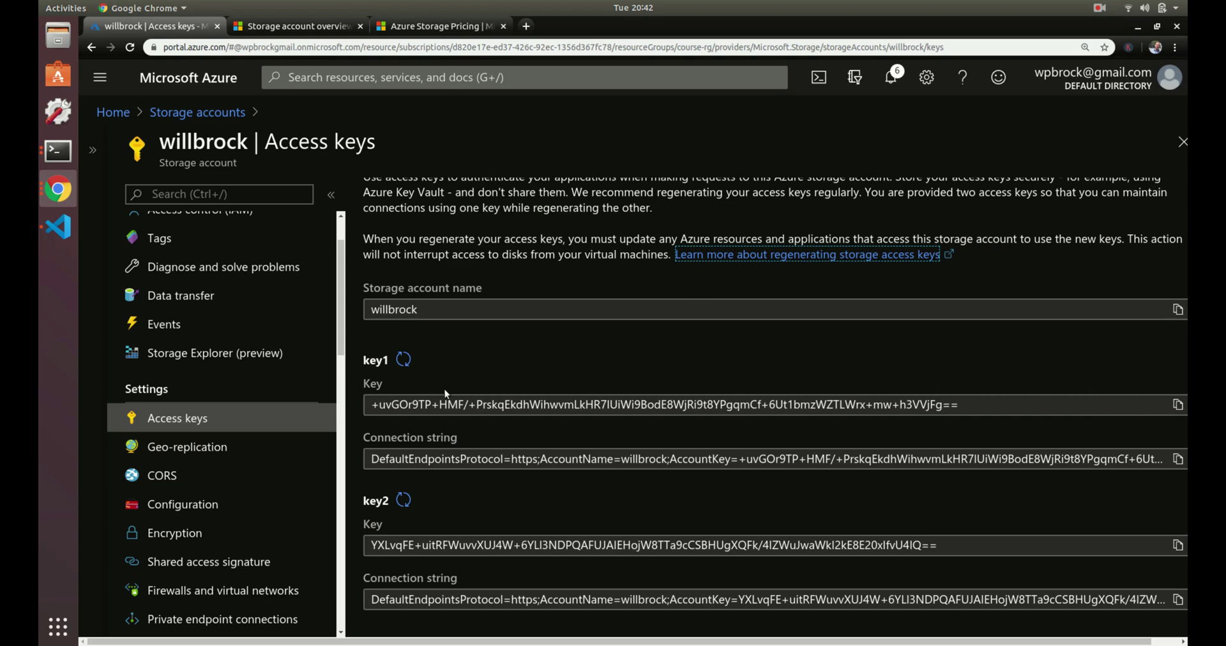
{"action": "left_click", "coordinate": [220, 567]}
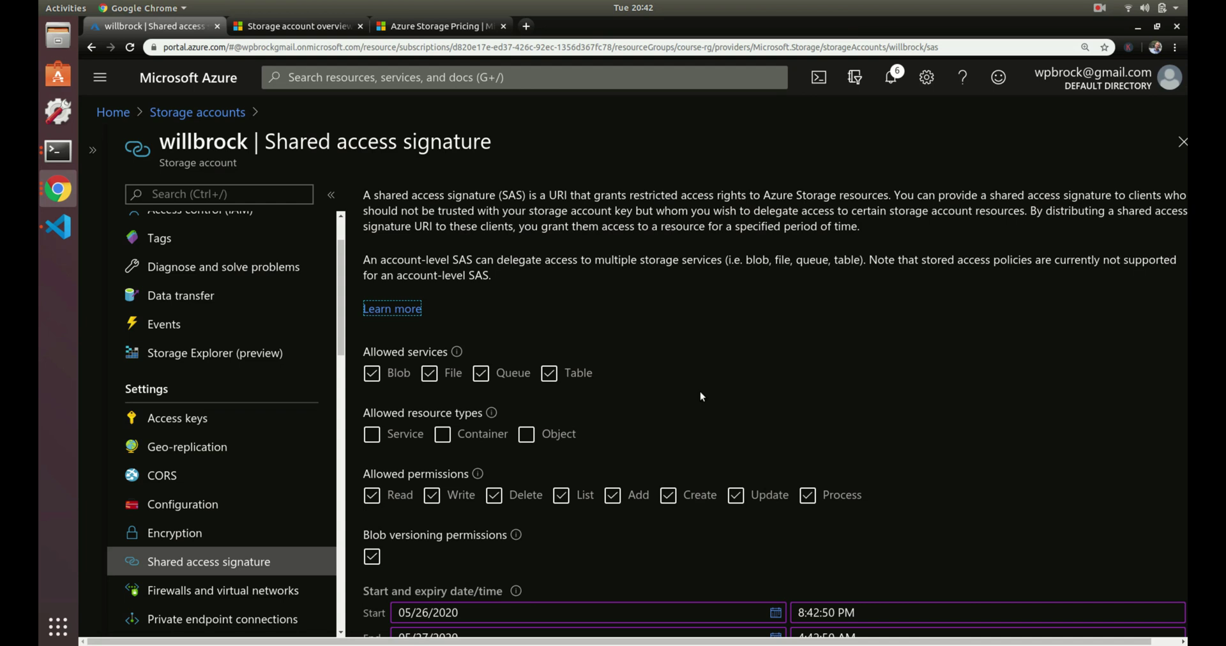
Allow Service, Container and Object resource types and remove Write, Delete and Update permissions
{"action": "scroll", "coordinate": [696, 387], "scroll_direction": "down", "scroll_amount": 4}
{"action": "scroll", "coordinate": [692, 385], "scroll_direction": "up", "scroll_amount": 4}
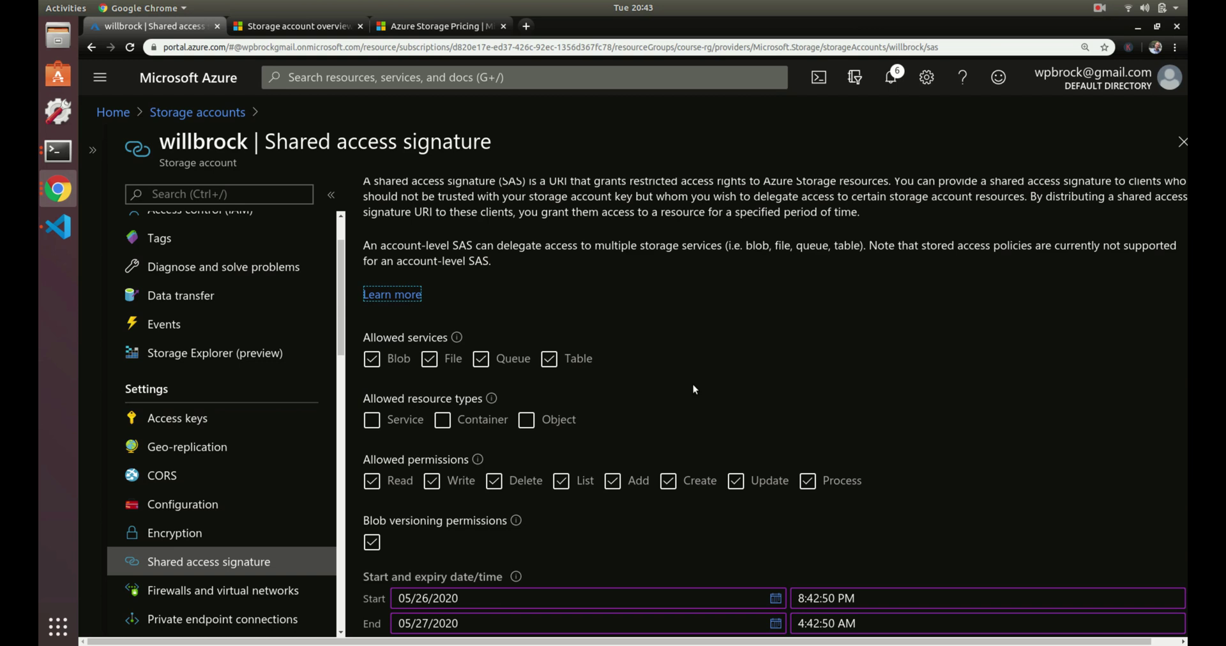
{"action": "left_click", "coordinate": [372, 424]}
{"action": "left_click", "coordinate": [444, 422]}
{"action": "left_click", "coordinate": [541, 424]}
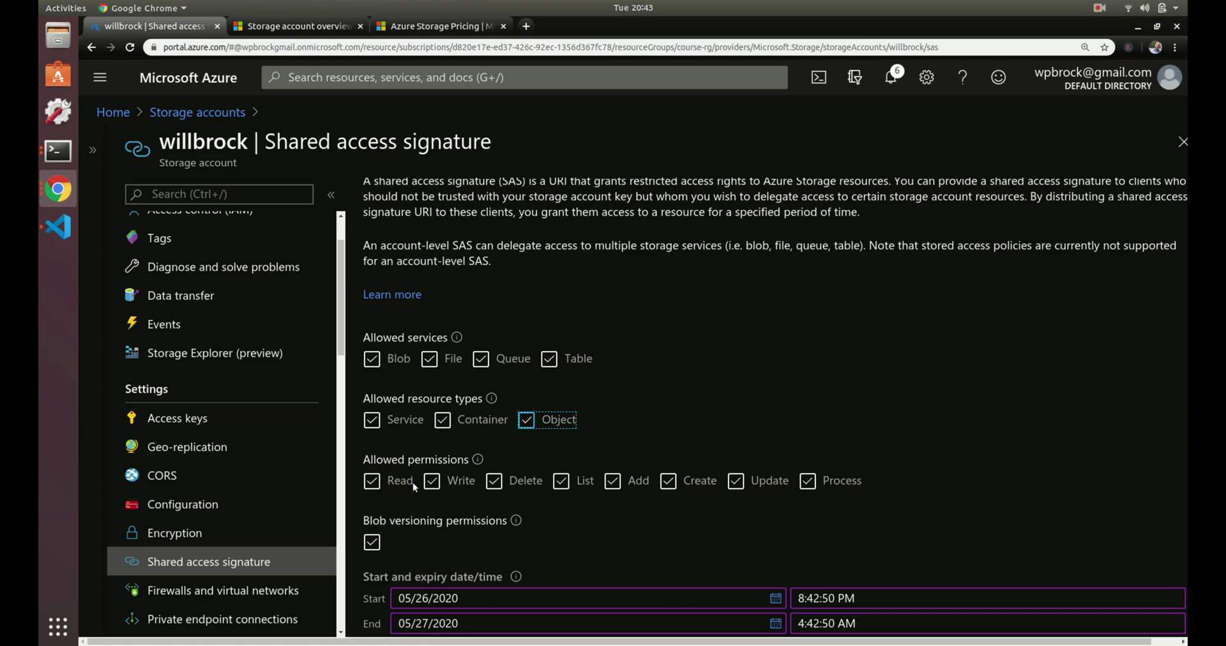
{"action": "left_click", "coordinate": [433, 481]}
{"action": "left_click", "coordinate": [495, 482]}
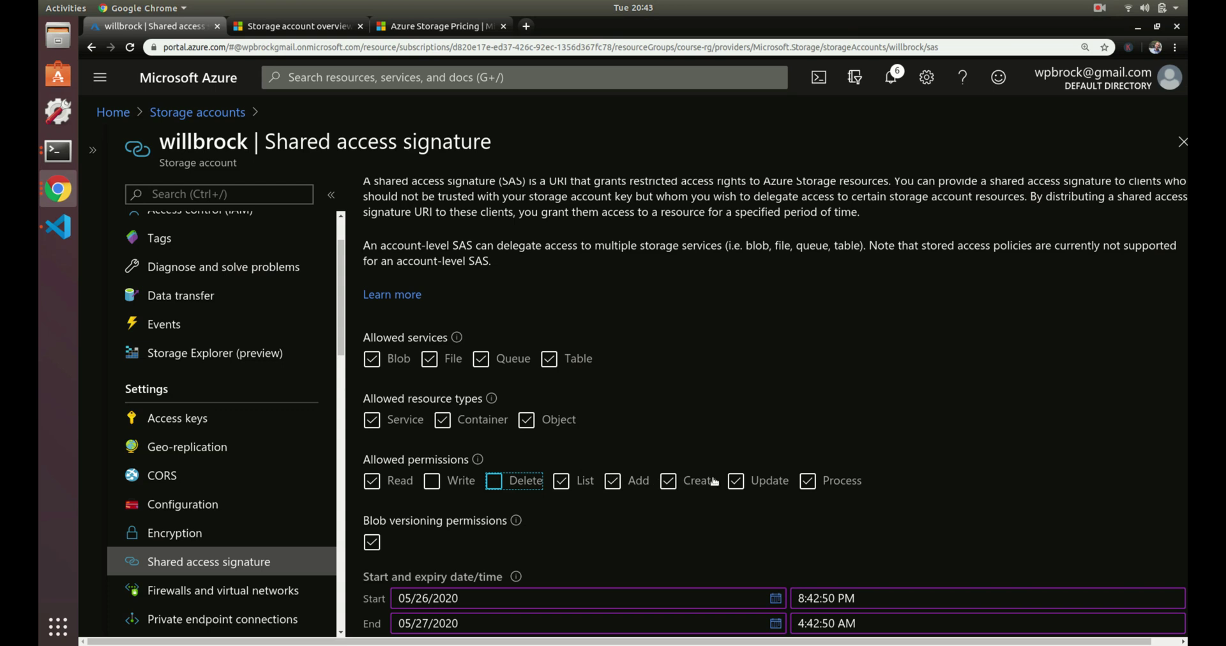
{"action": "left_click", "coordinate": [748, 483]}
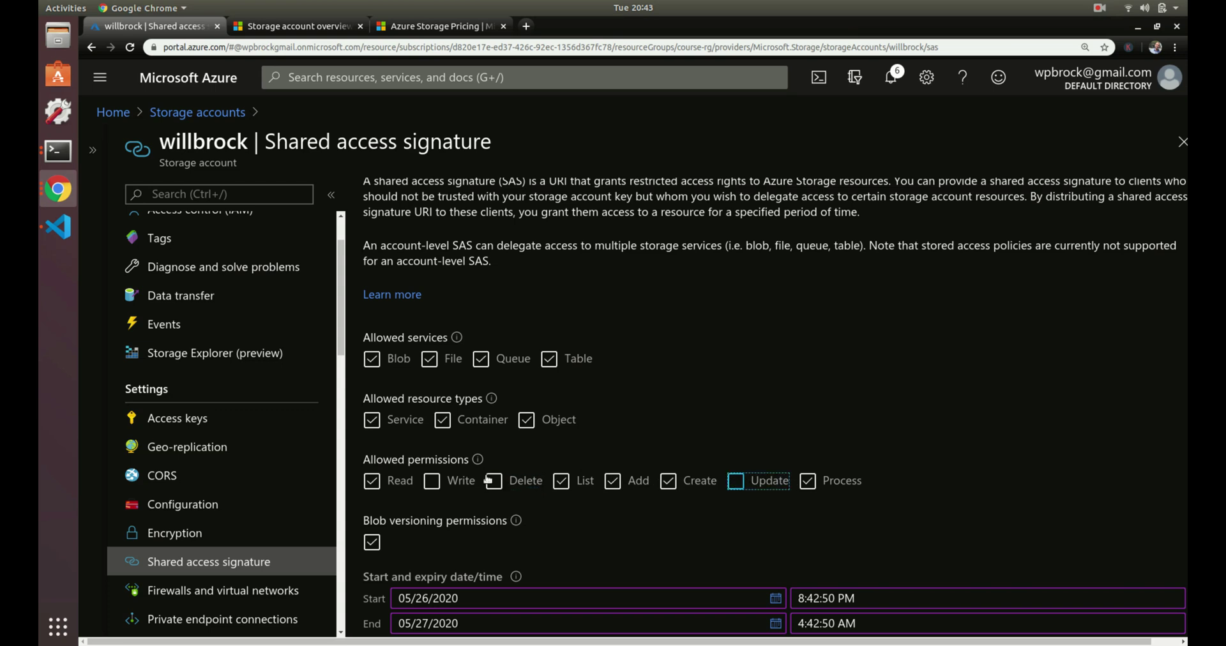
Review the expiry date and allowed IP fields, then generate the SAS token and connection string
{"action": "scroll", "coordinate": [488, 480], "scroll_direction": "down", "scroll_amount": 4}
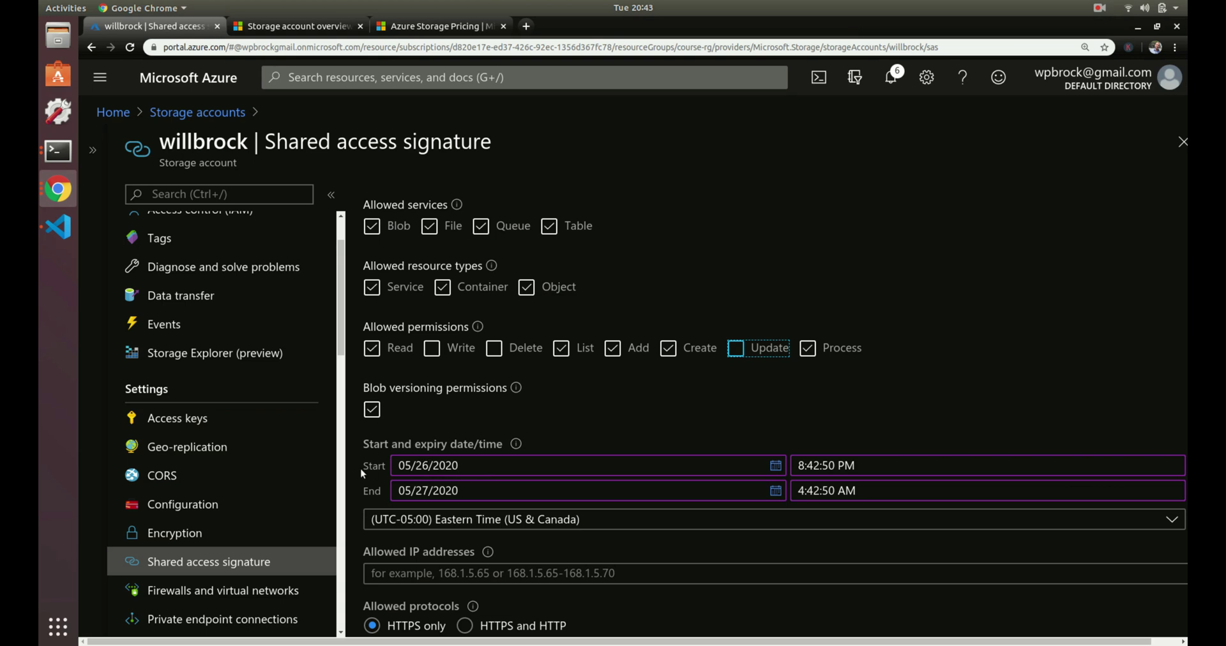
{"action": "left_click", "coordinate": [438, 490]}
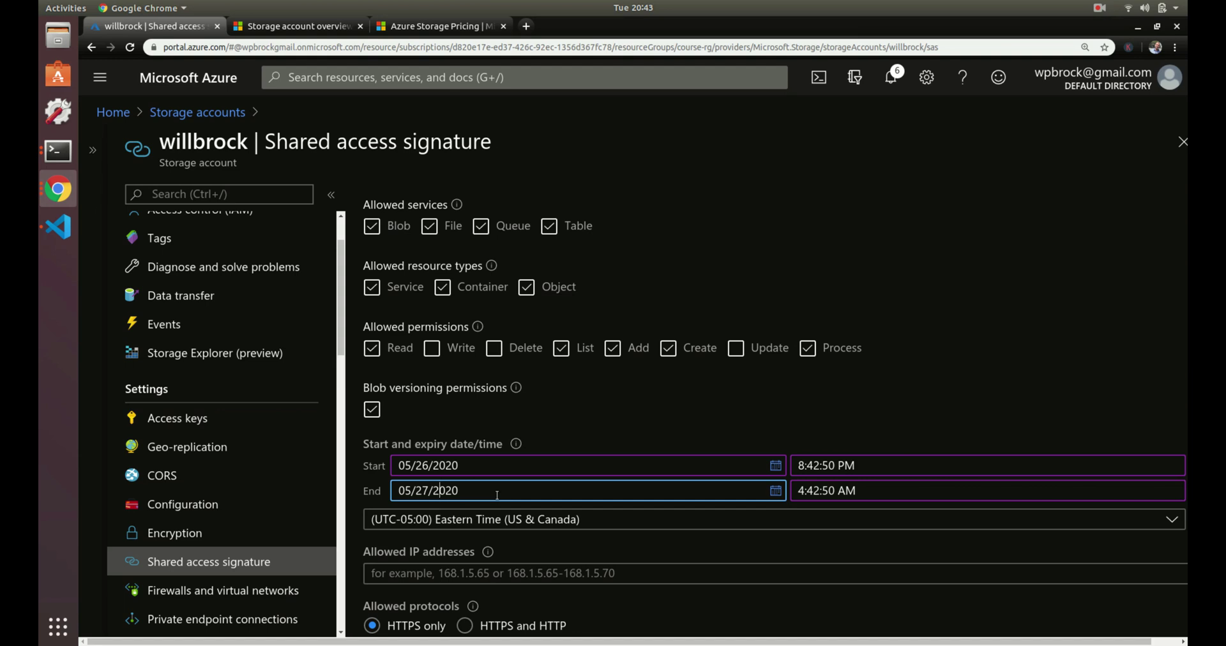
{"action": "scroll", "coordinate": [497, 495], "scroll_direction": "down", "scroll_amount": 2}
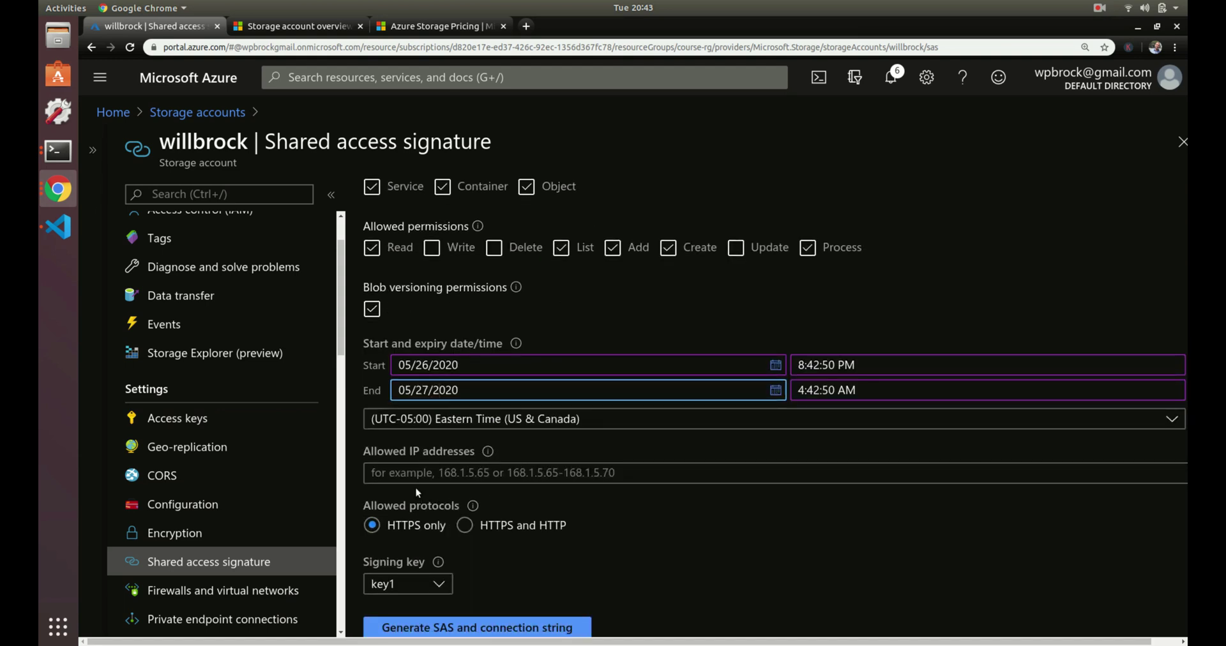
{"action": "left_click", "coordinate": [501, 474]}
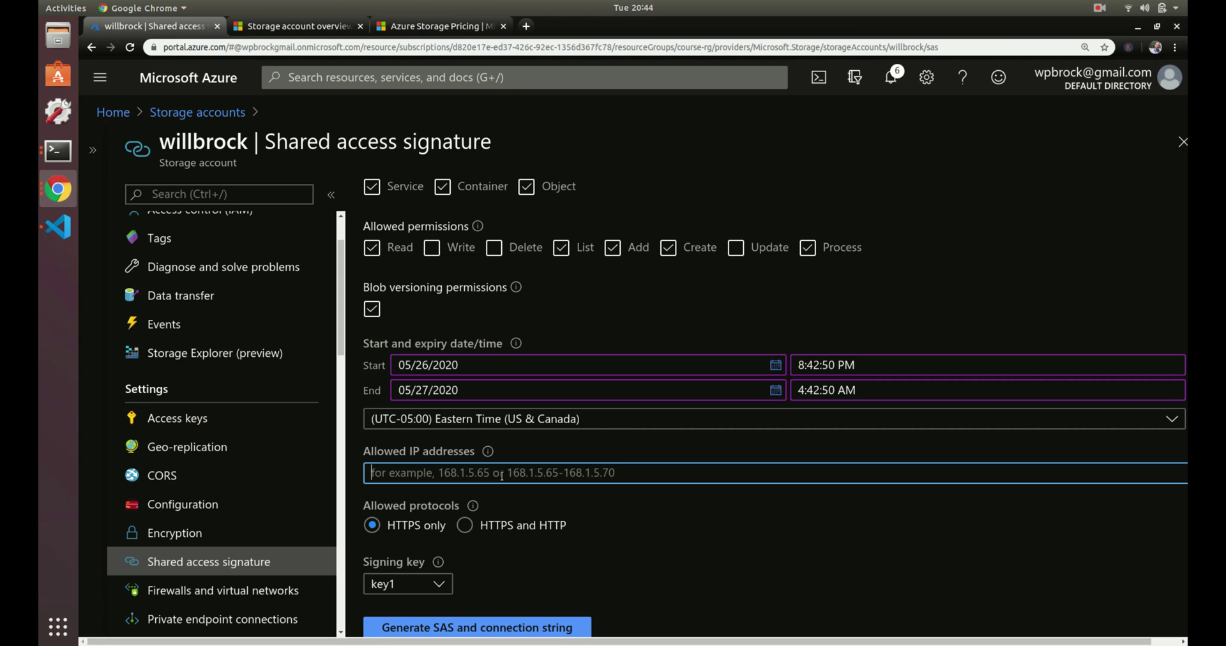
{"action": "scroll", "coordinate": [501, 475], "scroll_direction": "up", "scroll_amount": 4}
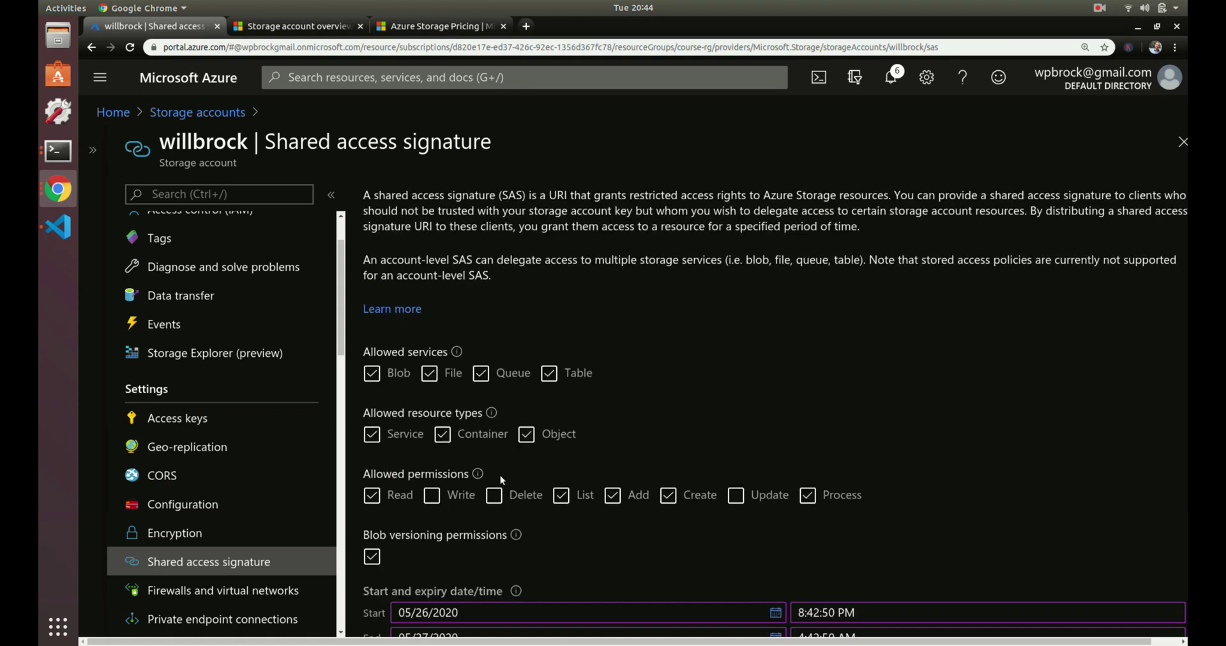
{"action": "scroll", "coordinate": [540, 309], "scroll_direction": "down", "scroll_amount": 5}
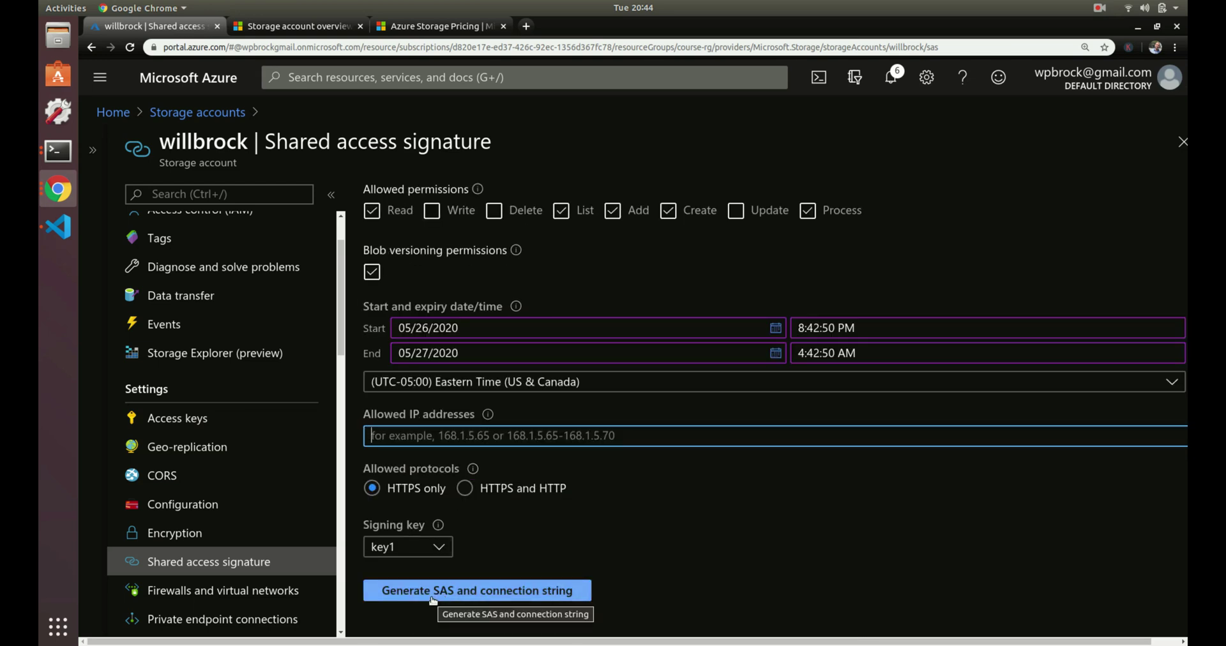
{"action": "left_click", "coordinate": [431, 594]}
{"action": "scroll", "coordinate": [473, 595], "scroll_direction": "down", "scroll_amount": 5}
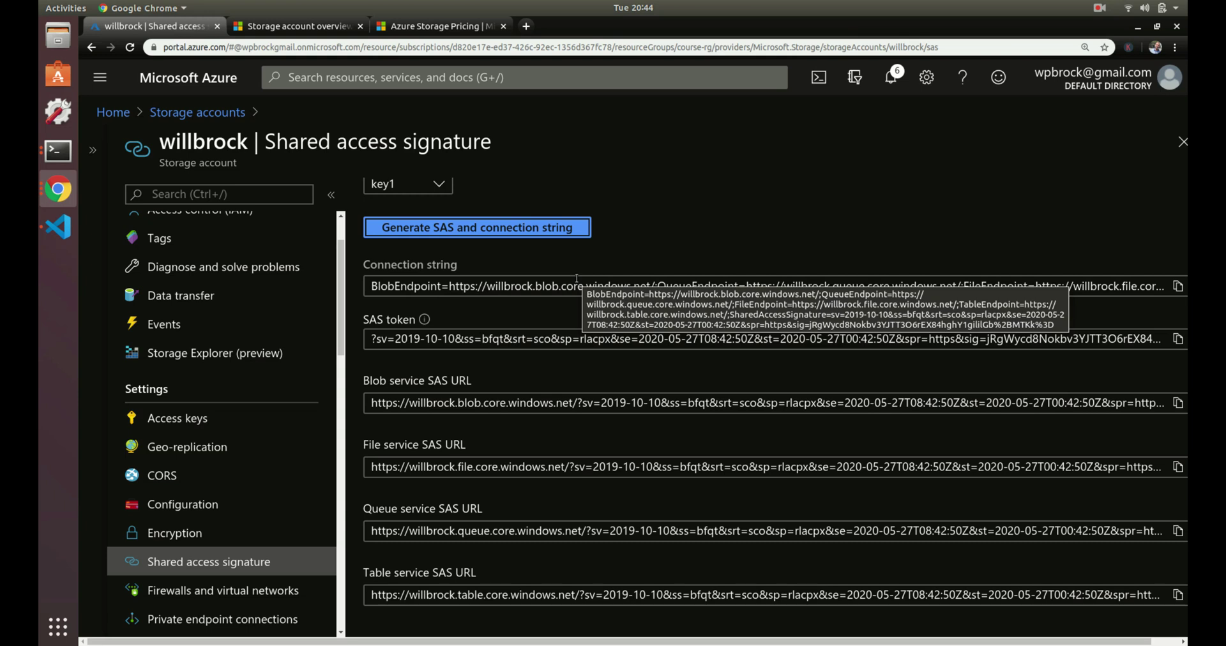
{"action": "scroll", "coordinate": [179, 485], "scroll_direction": "down", "scroll_amount": 3}
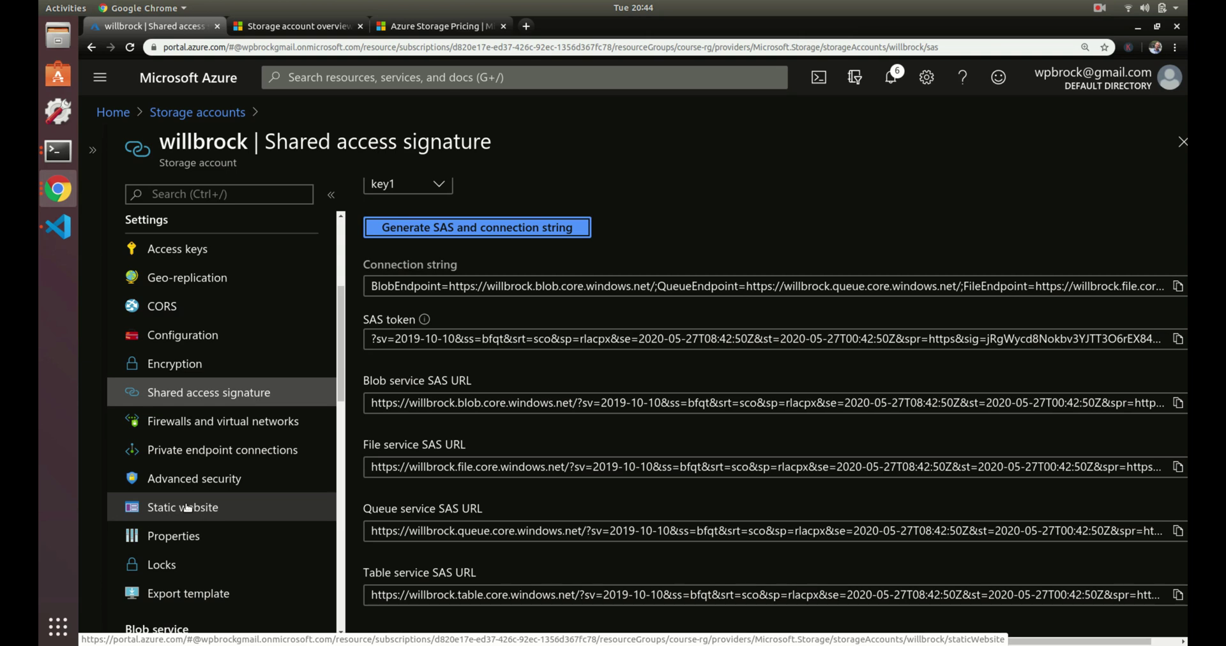
Check that willbrock's static website hosting is still Disabled
{"action": "left_click", "coordinate": [186, 508]}
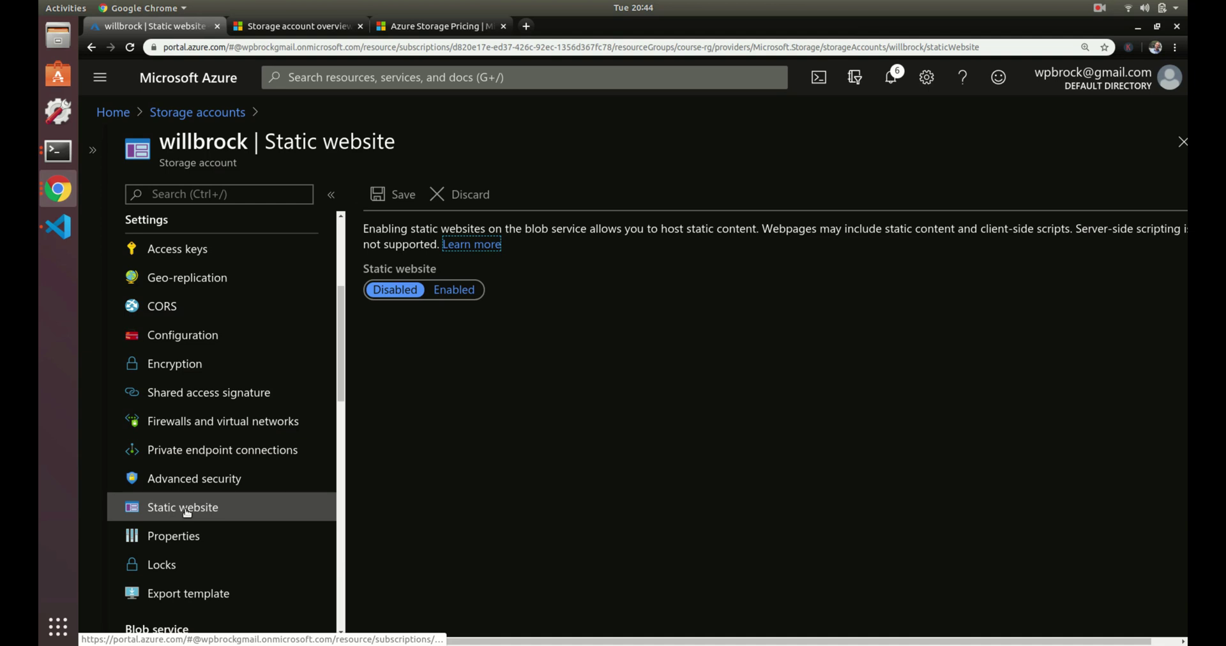
{"action": "scroll", "coordinate": [185, 511], "scroll_direction": "down", "scroll_amount": 3}
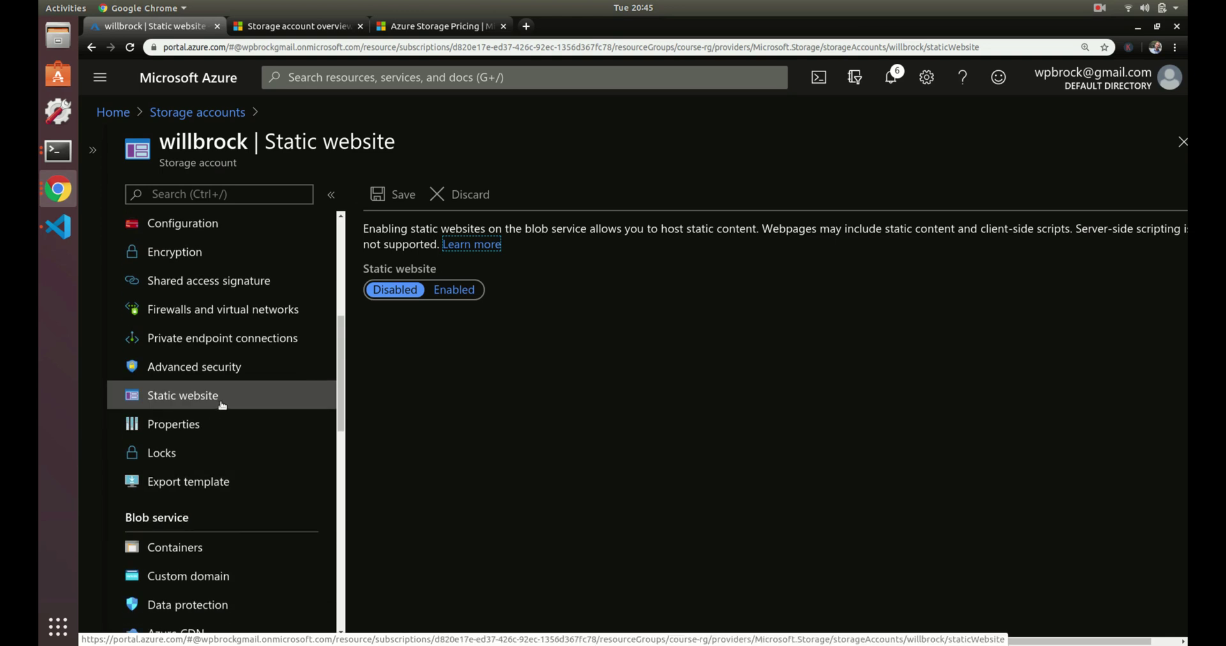
{"action": "left_click", "coordinate": [164, 424]}
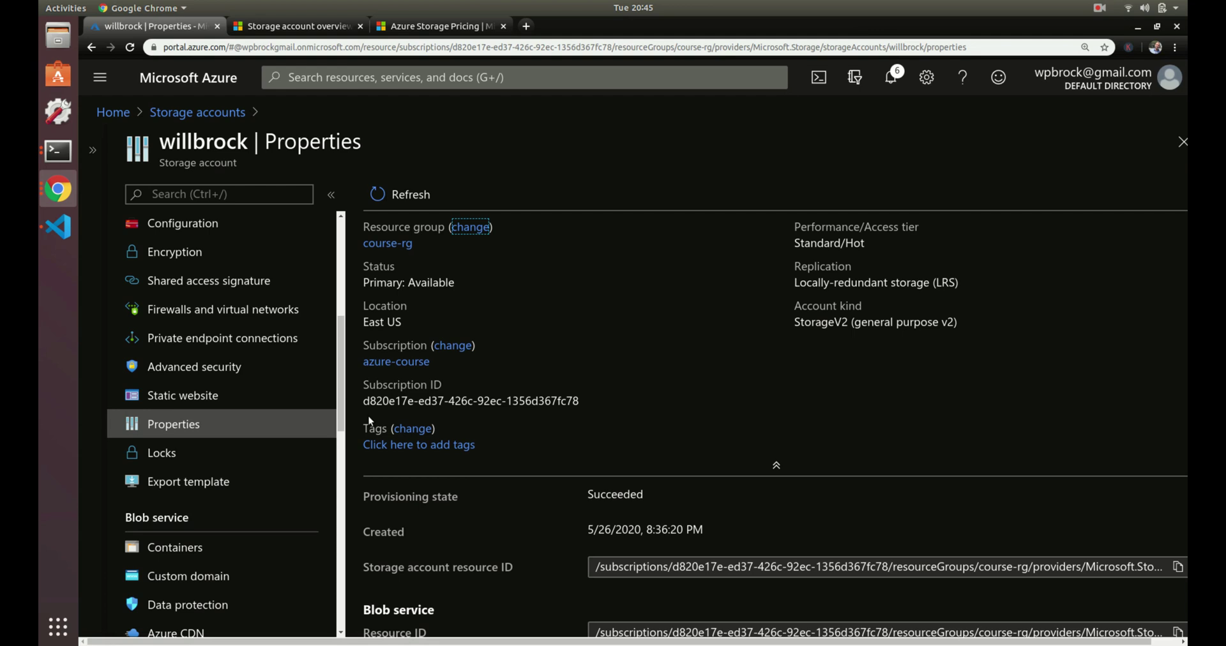
Scroll through willbrock's properties to the provisioning state and Blob service endpoint
{"action": "scroll", "coordinate": [369, 421], "scroll_direction": "down", "scroll_amount": 3}
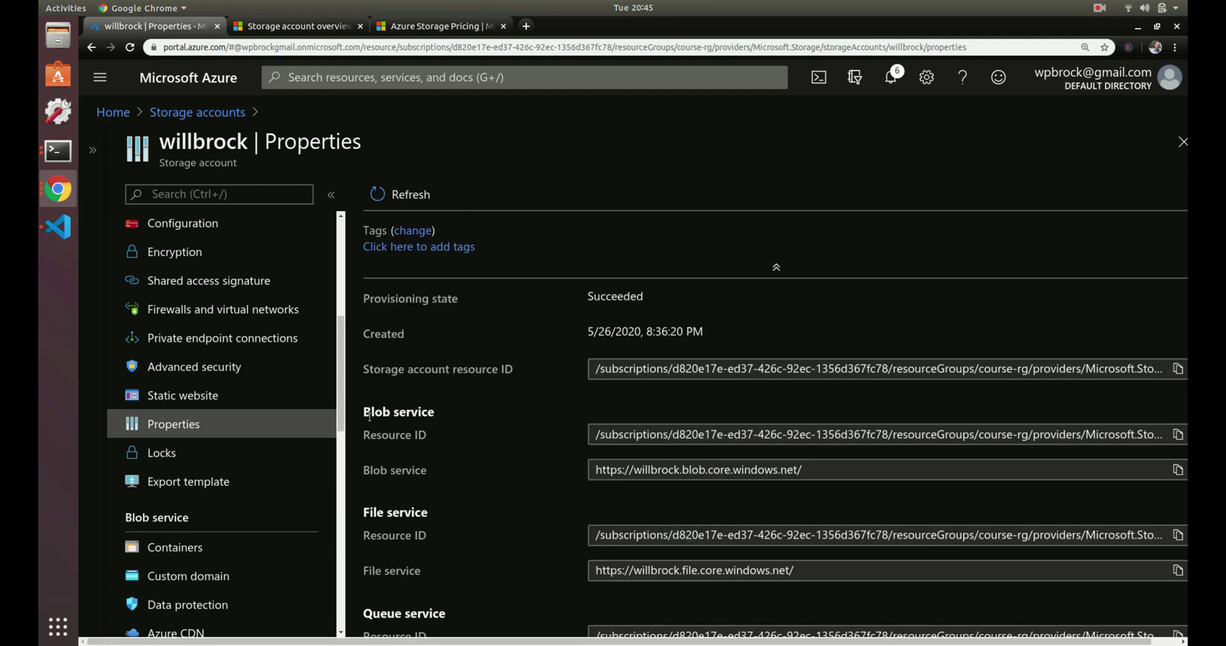
{"action": "scroll", "coordinate": [369, 414], "scroll_direction": "down", "scroll_amount": 3}
{"action": "scroll", "coordinate": [367, 402], "scroll_direction": "up", "scroll_amount": 1}
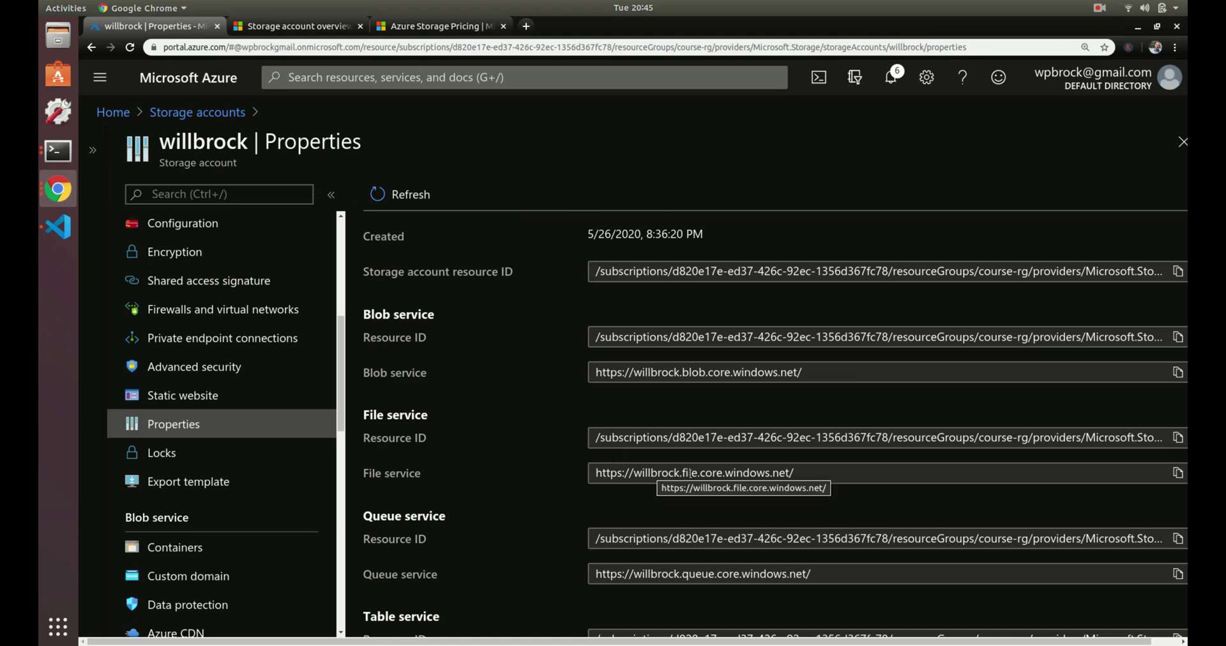
{"action": "scroll", "coordinate": [720, 473], "scroll_direction": "down", "scroll_amount": 2}
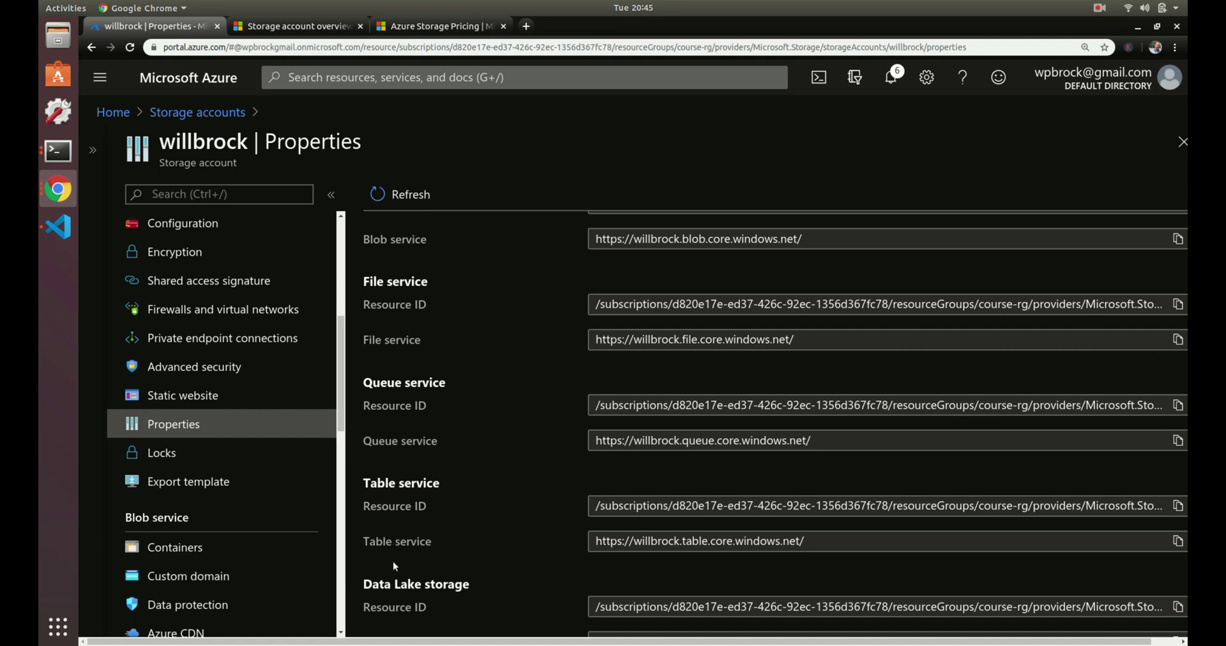
{"action": "scroll", "coordinate": [705, 524], "scroll_direction": "down", "scroll_amount": 3}
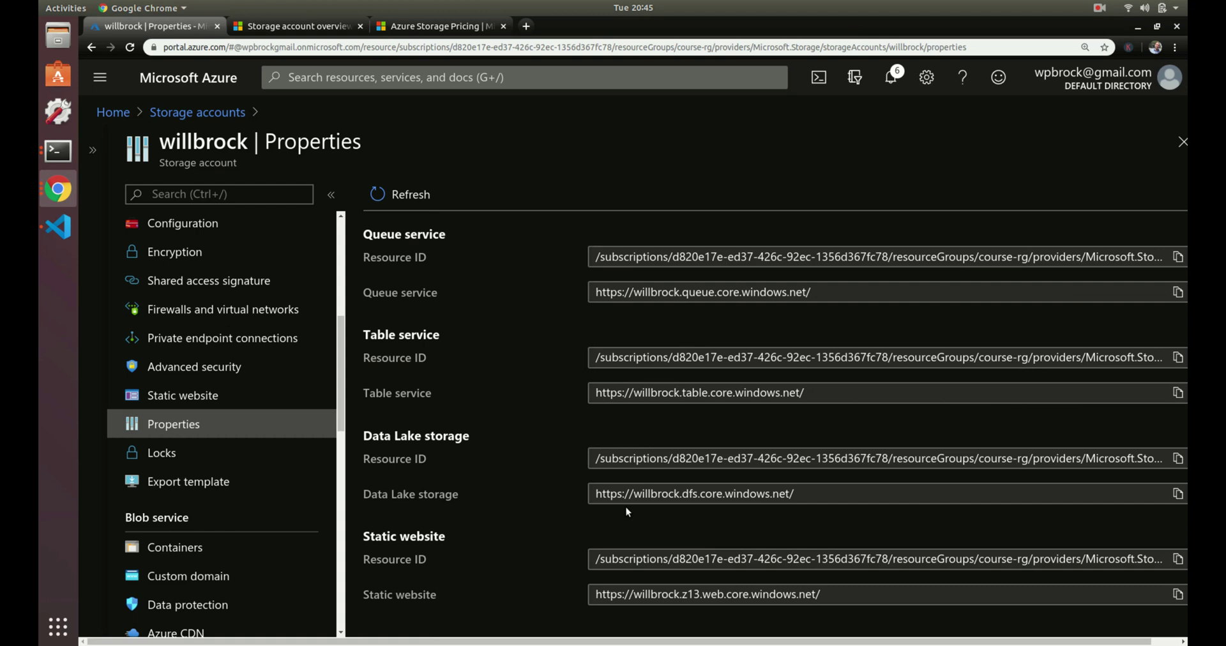
{"action": "scroll", "coordinate": [626, 508], "scroll_direction": "up", "scroll_amount": 10}
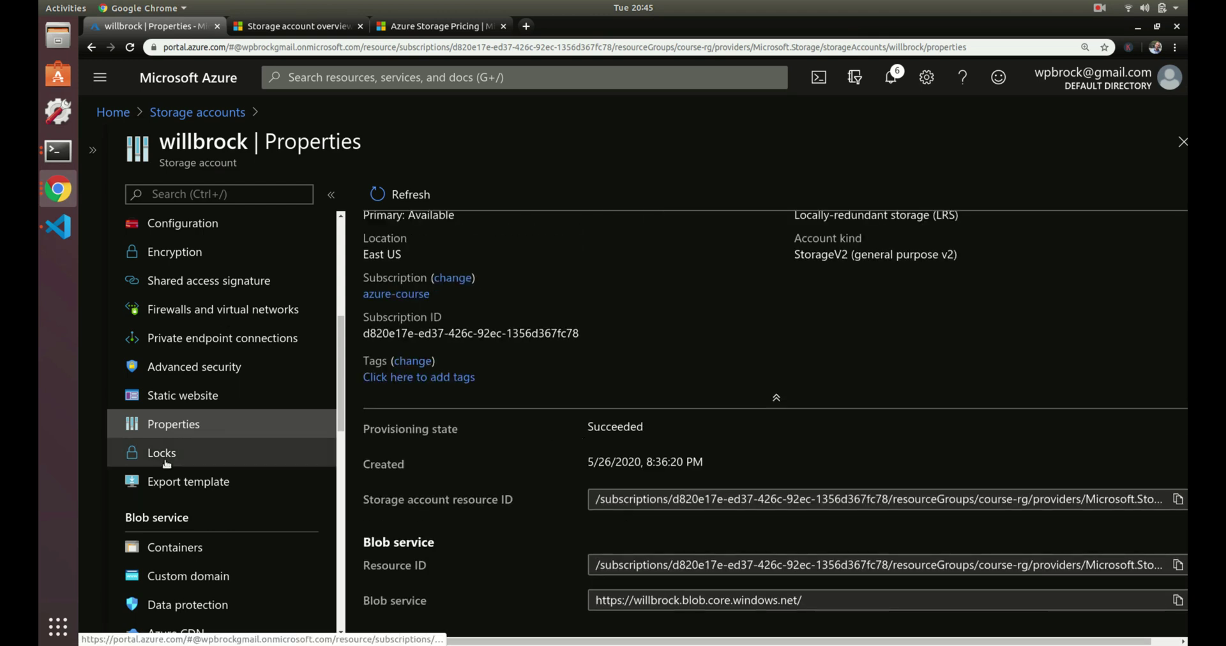
{"action": "scroll", "coordinate": [166, 464], "scroll_direction": "up", "scroll_amount": 5}
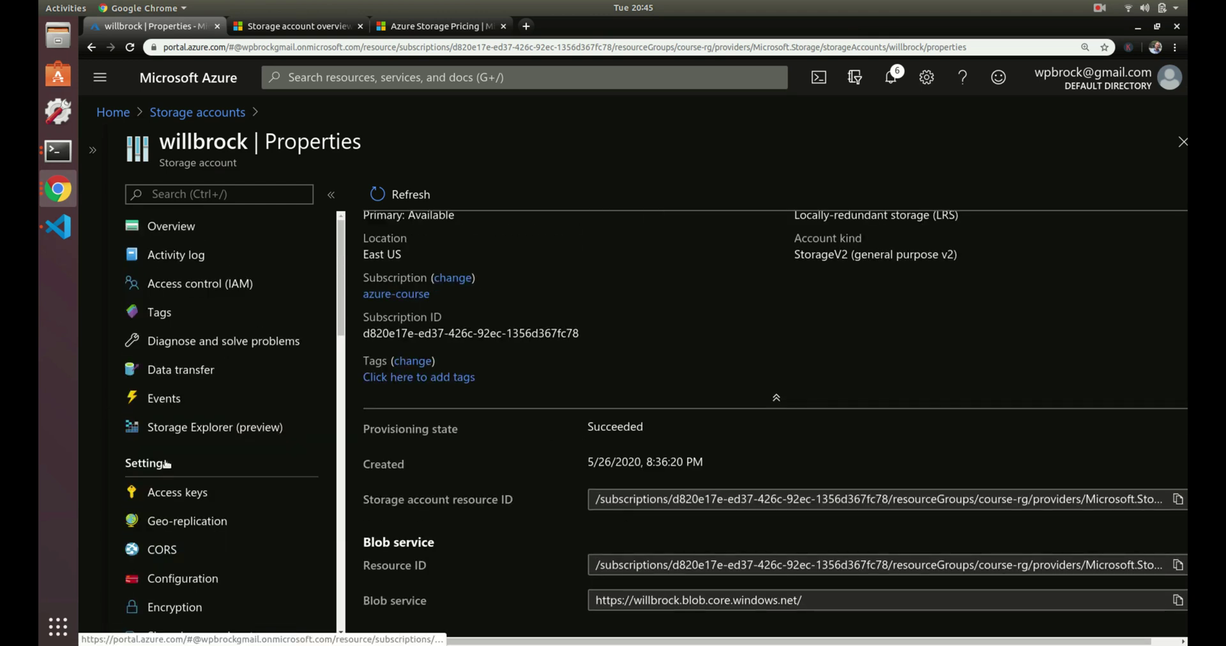
In Storage Explorer, expand BLOB CONTAINERS to list foobar's single blob, Azure (16).png
{"action": "left_click", "coordinate": [214, 427]}
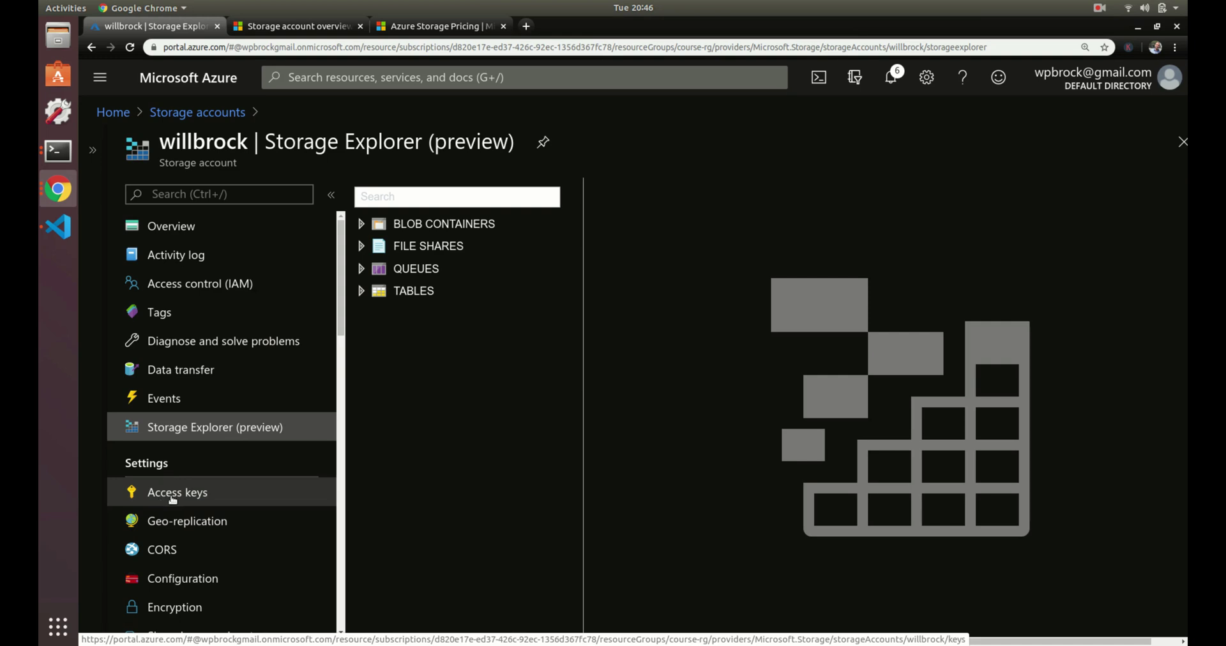
{"action": "scroll", "coordinate": [176, 496], "scroll_direction": "down", "scroll_amount": 3}
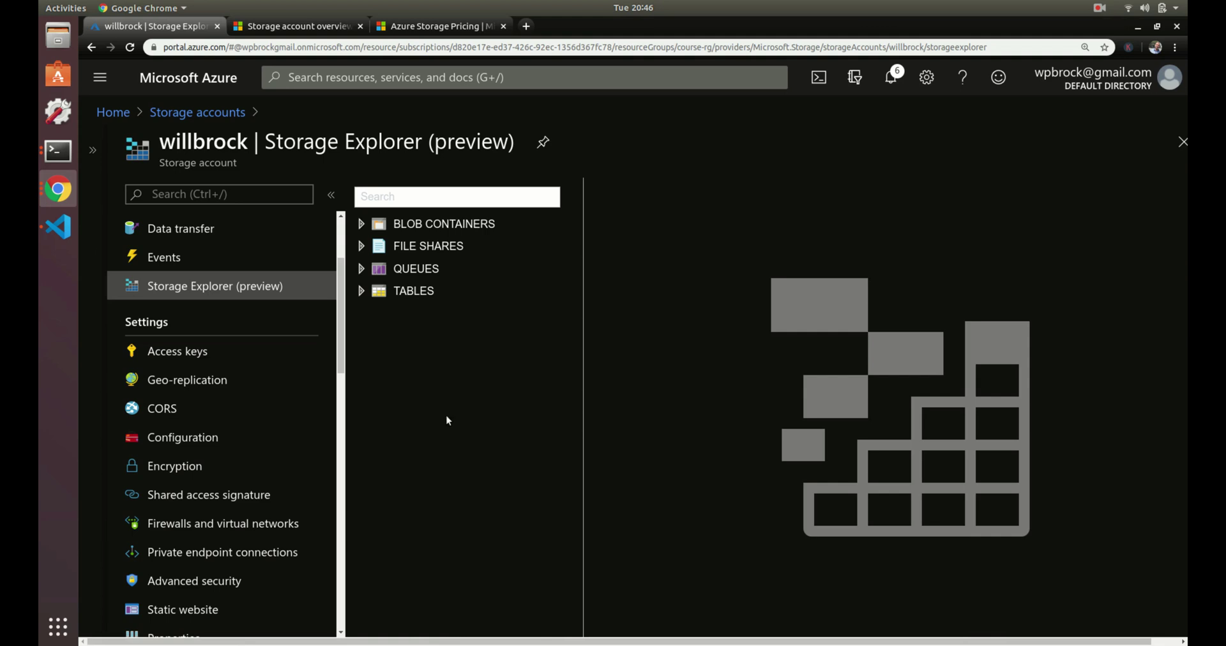
{"action": "left_click", "coordinate": [412, 222]}
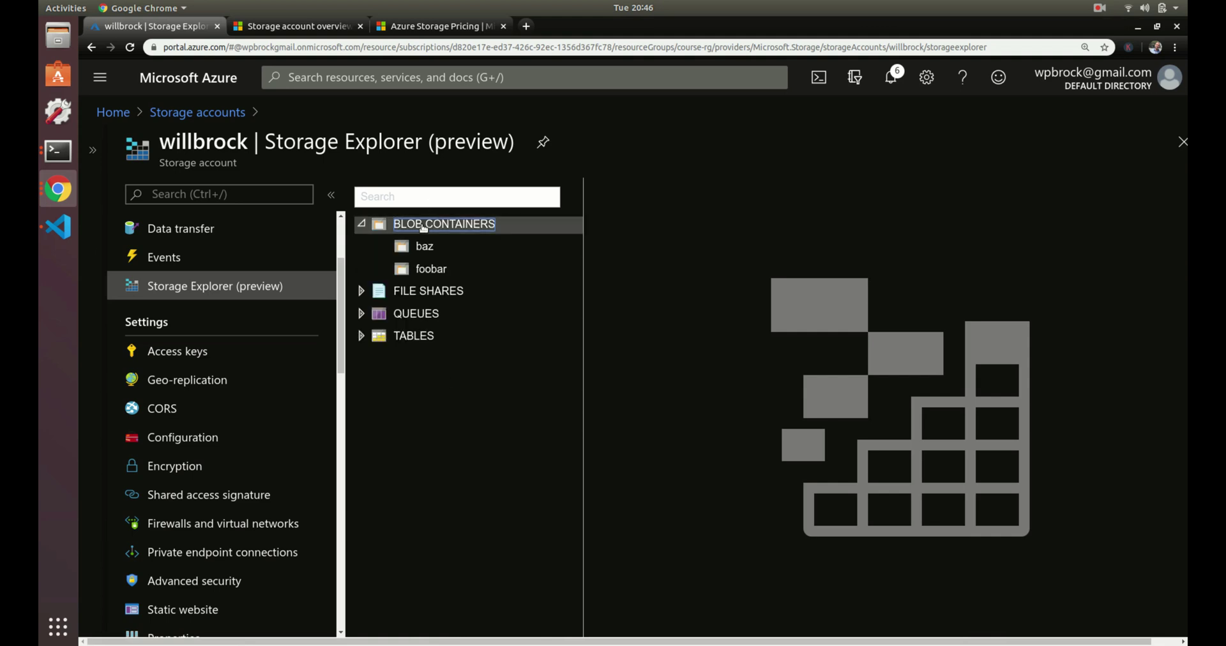
{"action": "left_click", "coordinate": [430, 268]}
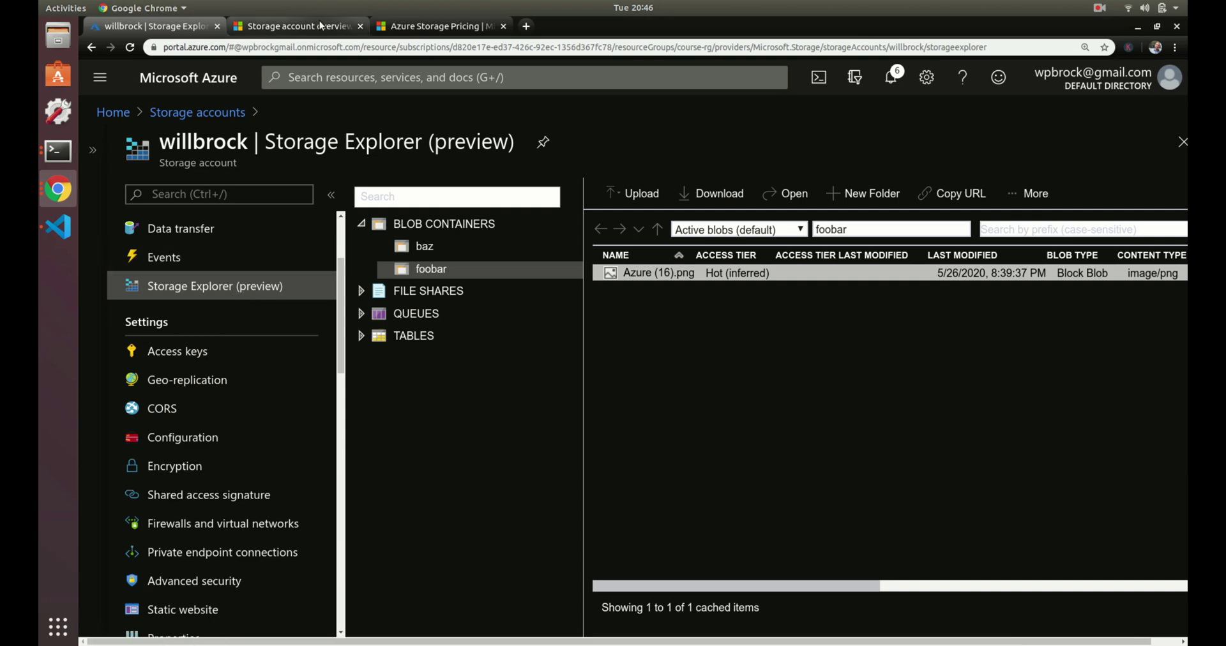
Switch to Azure Storage Pricing and scroll to Block Blobs from $0.00081/GB per month
{"action": "left_click", "coordinate": [444, 29]}
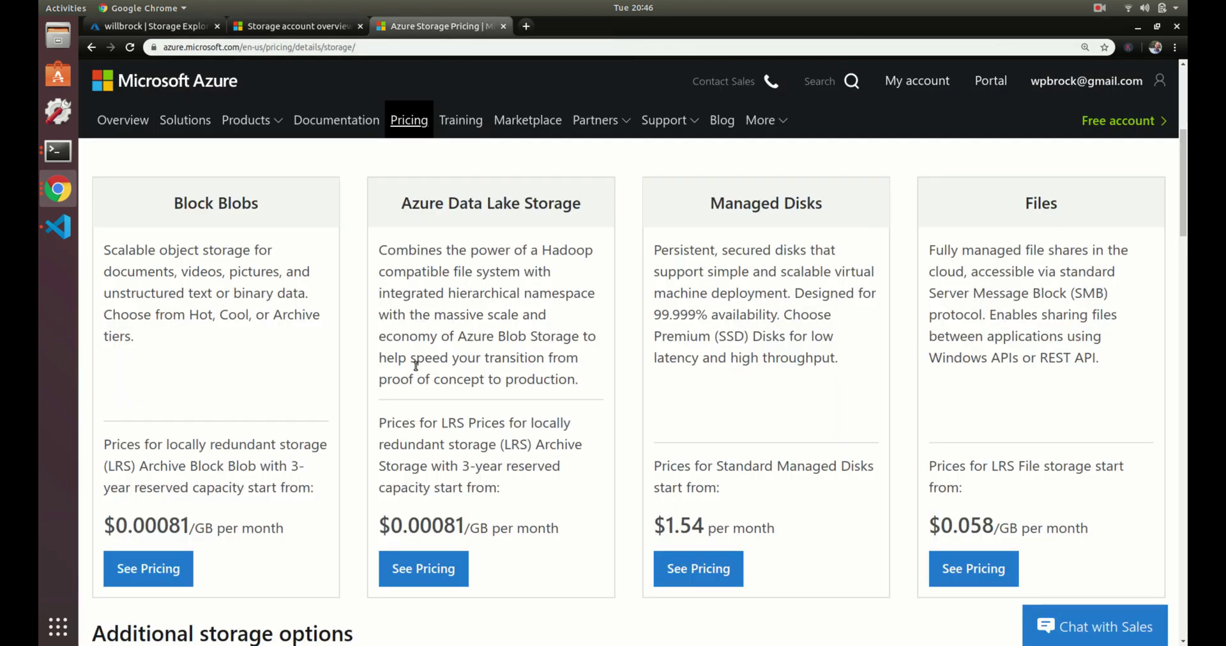
{"action": "scroll", "coordinate": [416, 365], "scroll_direction": "up", "scroll_amount": 5}
{"action": "scroll", "coordinate": [416, 365], "scroll_direction": "down", "scroll_amount": 9}
{"action": "scroll", "coordinate": [416, 365], "scroll_direction": "up", "scroll_amount": 6}
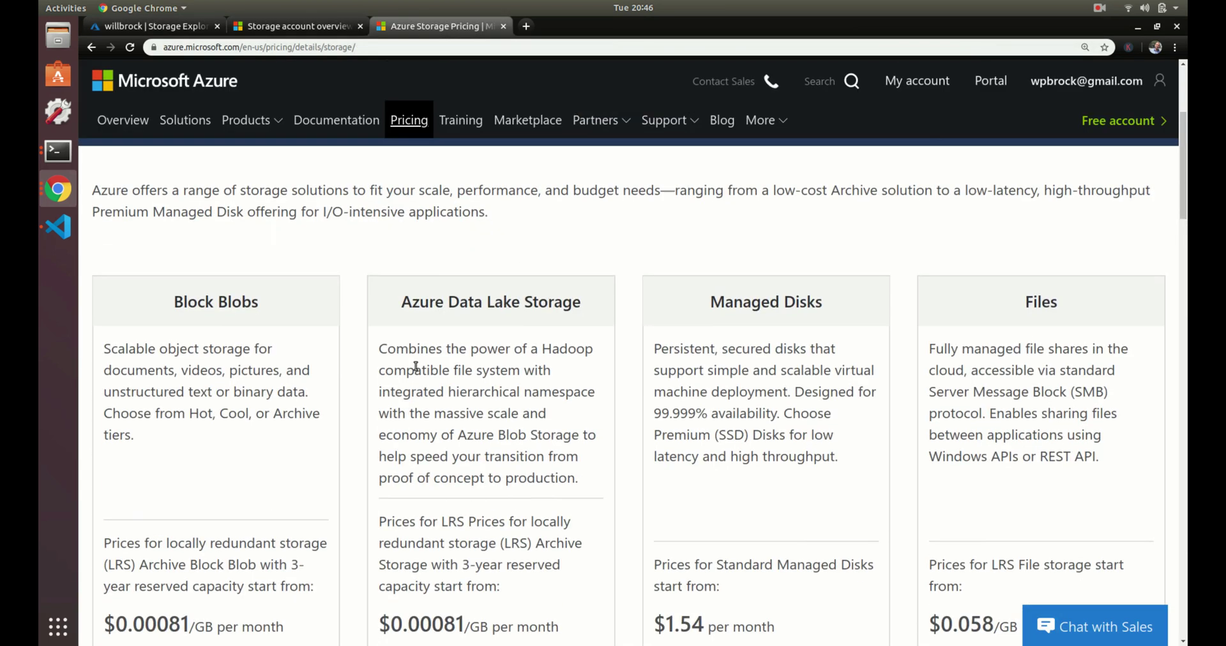
{"action": "scroll", "coordinate": [416, 366], "scroll_direction": "down", "scroll_amount": 2}
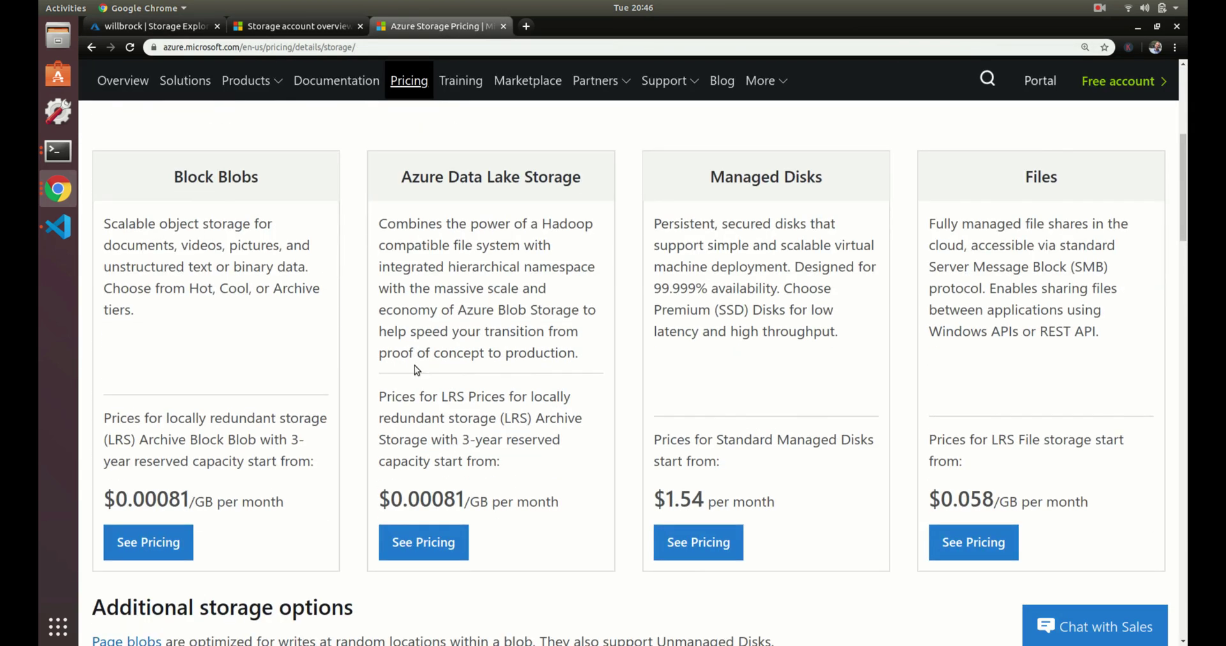
Open the Block Blob pricing page and keep LRS selected as the redundancy option
{"action": "left_click", "coordinate": [155, 544]}
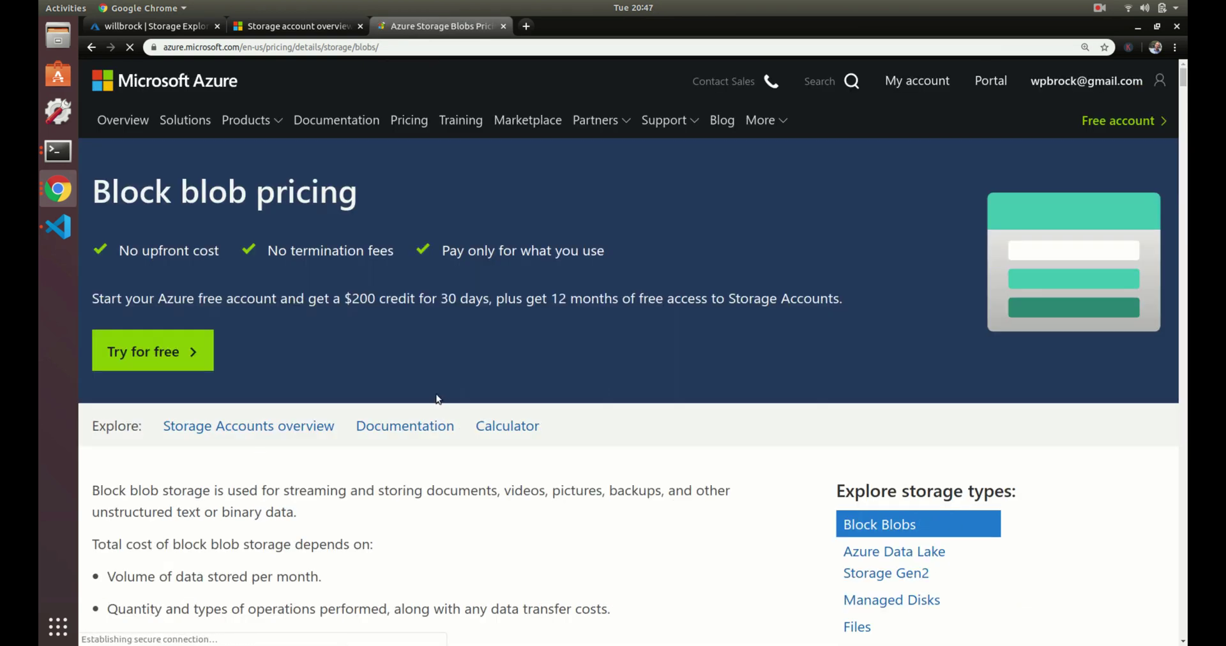
{"action": "scroll", "coordinate": [438, 400], "scroll_direction": "down", "scroll_amount": 7}
{"action": "scroll", "coordinate": [438, 400], "scroll_direction": "down", "scroll_amount": 3}
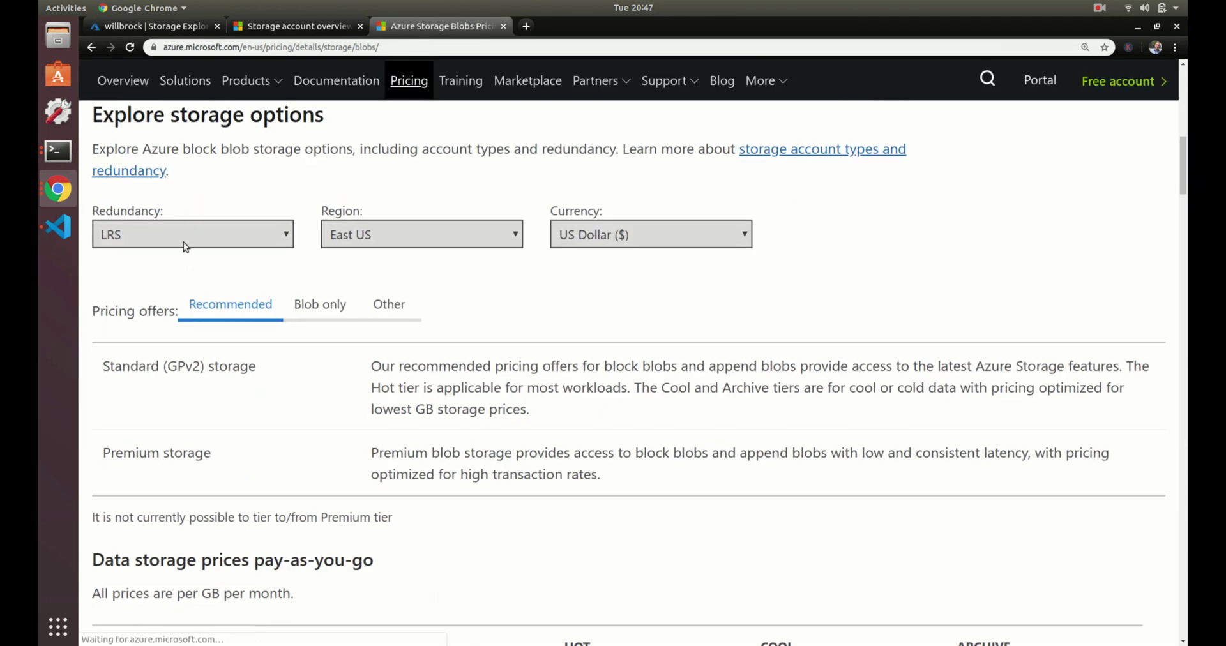
{"action": "left_click", "coordinate": [182, 240]}
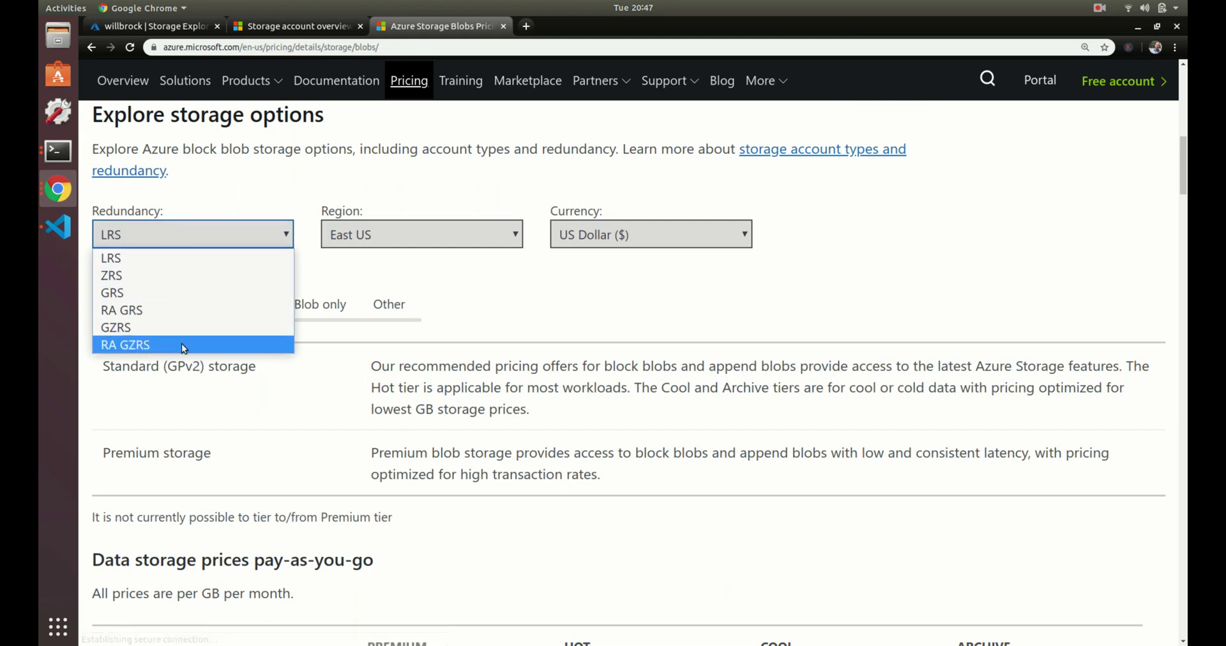
{"action": "left_click", "coordinate": [269, 181]}
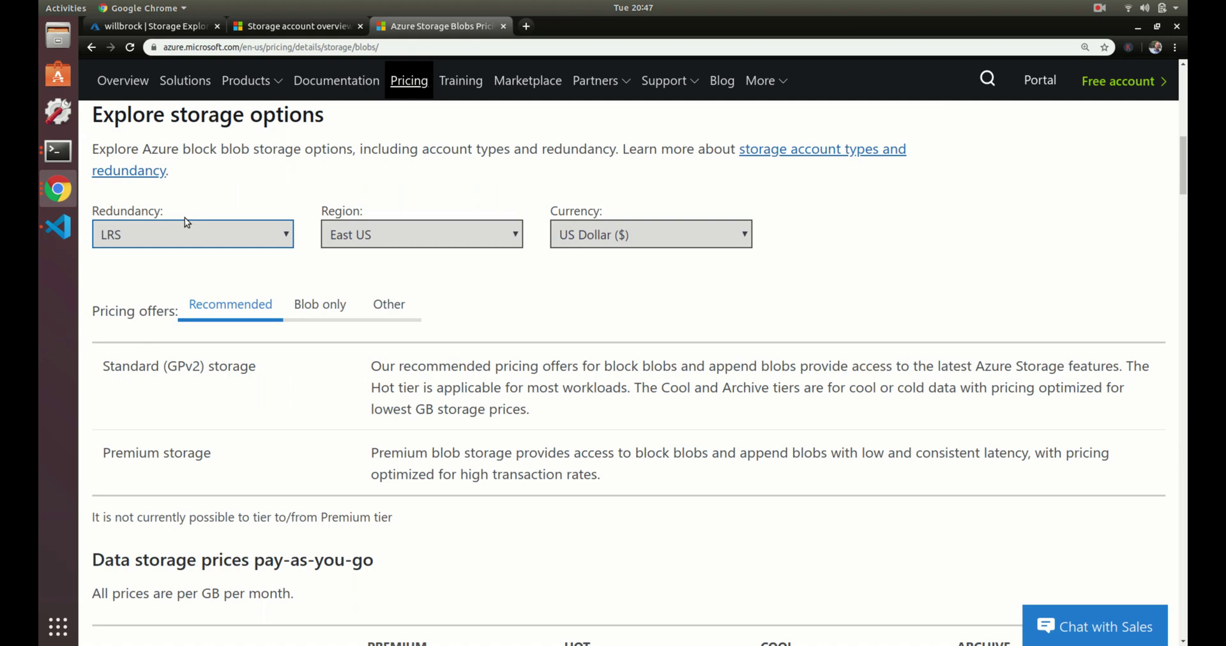
Scroll through the LRS East US price tables, including Hot writes at $0.05 and Archive reads at $5 per 10,000
{"action": "scroll", "coordinate": [320, 257], "scroll_direction": "down", "scroll_amount": 5}
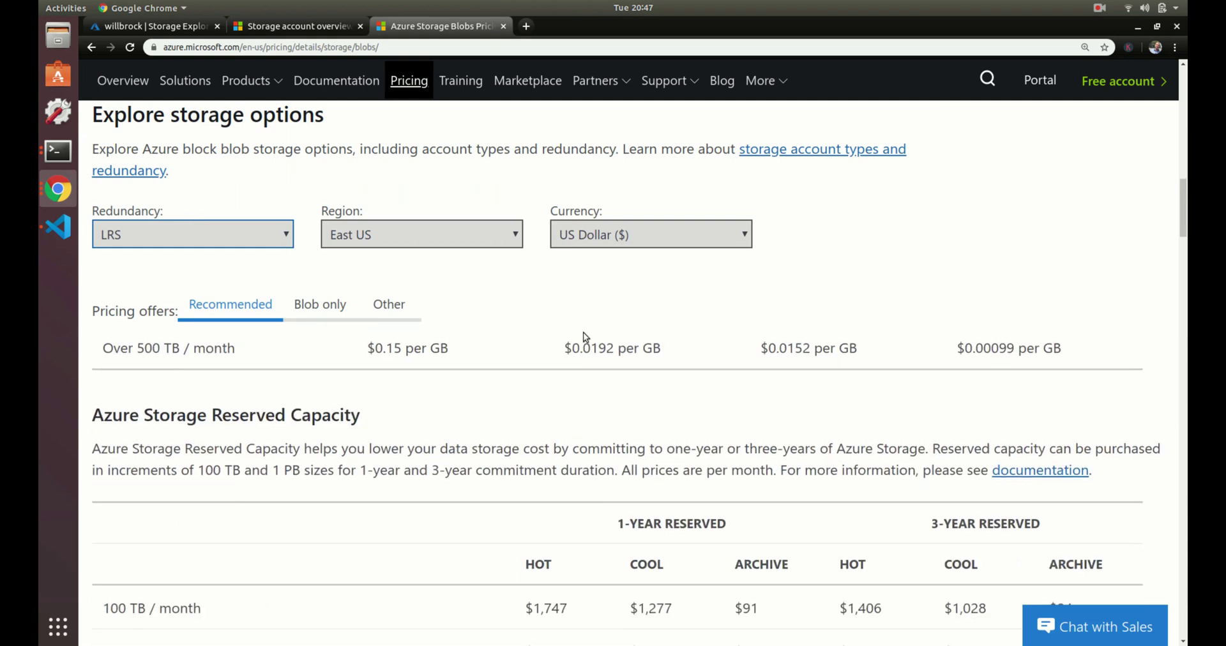
{"action": "scroll", "coordinate": [583, 334], "scroll_direction": "down", "scroll_amount": 1}
{"action": "scroll", "coordinate": [584, 337], "scroll_direction": "up", "scroll_amount": 3}
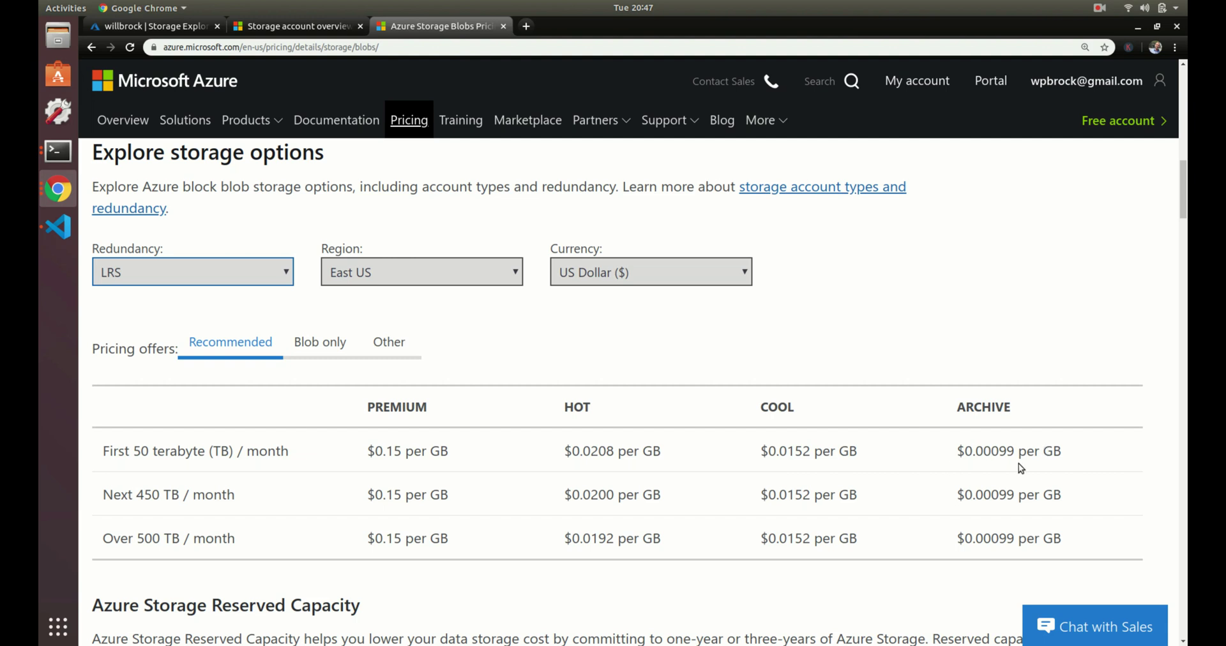
{"action": "scroll", "coordinate": [715, 454], "scroll_direction": "down", "scroll_amount": 3}
{"action": "scroll", "coordinate": [715, 453], "scroll_direction": "down", "scroll_amount": 1}
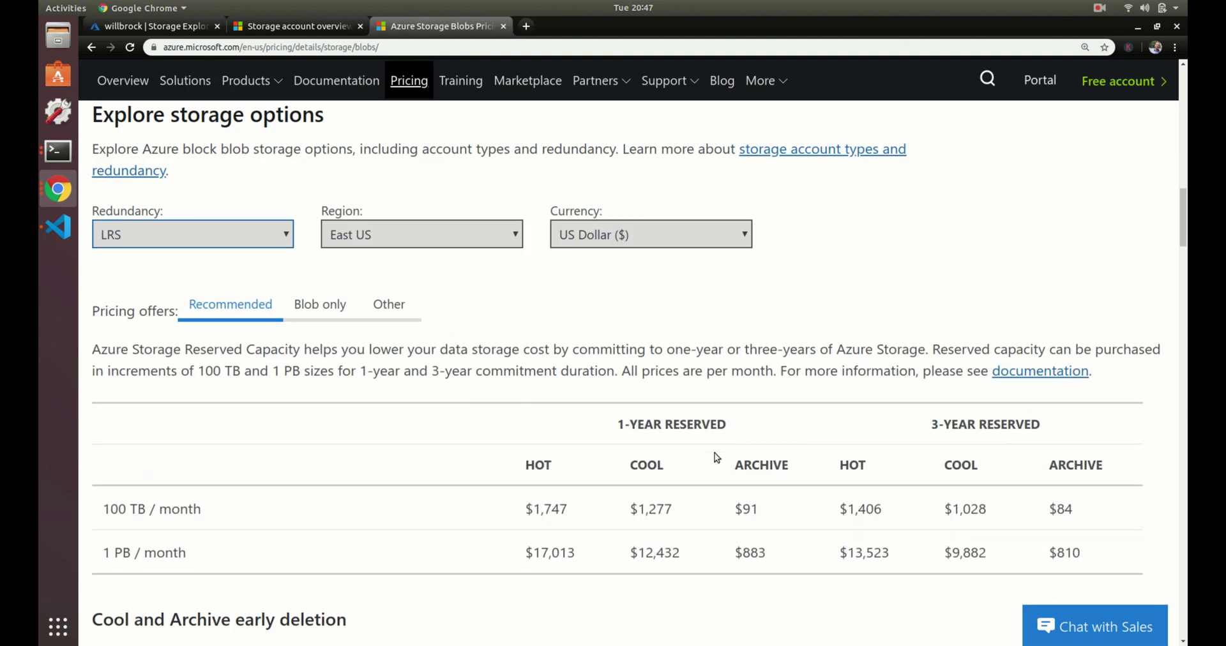
{"action": "scroll", "coordinate": [715, 453], "scroll_direction": "down", "scroll_amount": 3}
{"action": "scroll", "coordinate": [715, 454], "scroll_direction": "down", "scroll_amount": 3}
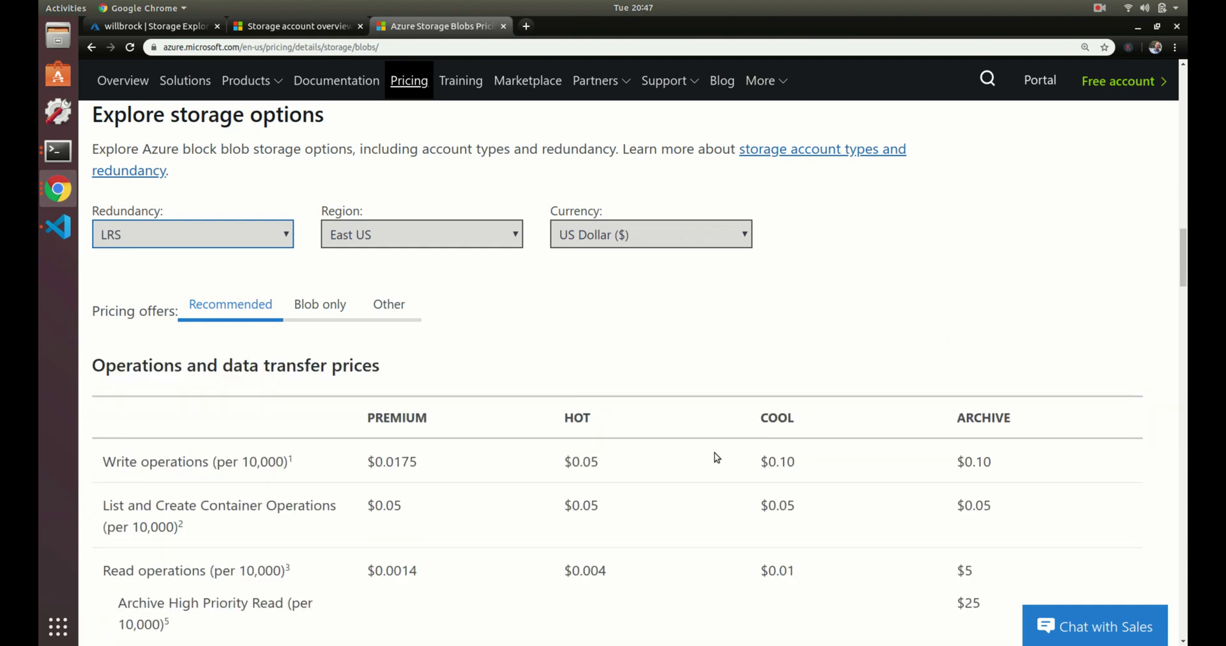
{"action": "scroll", "coordinate": [716, 457], "scroll_direction": "down", "scroll_amount": 3}
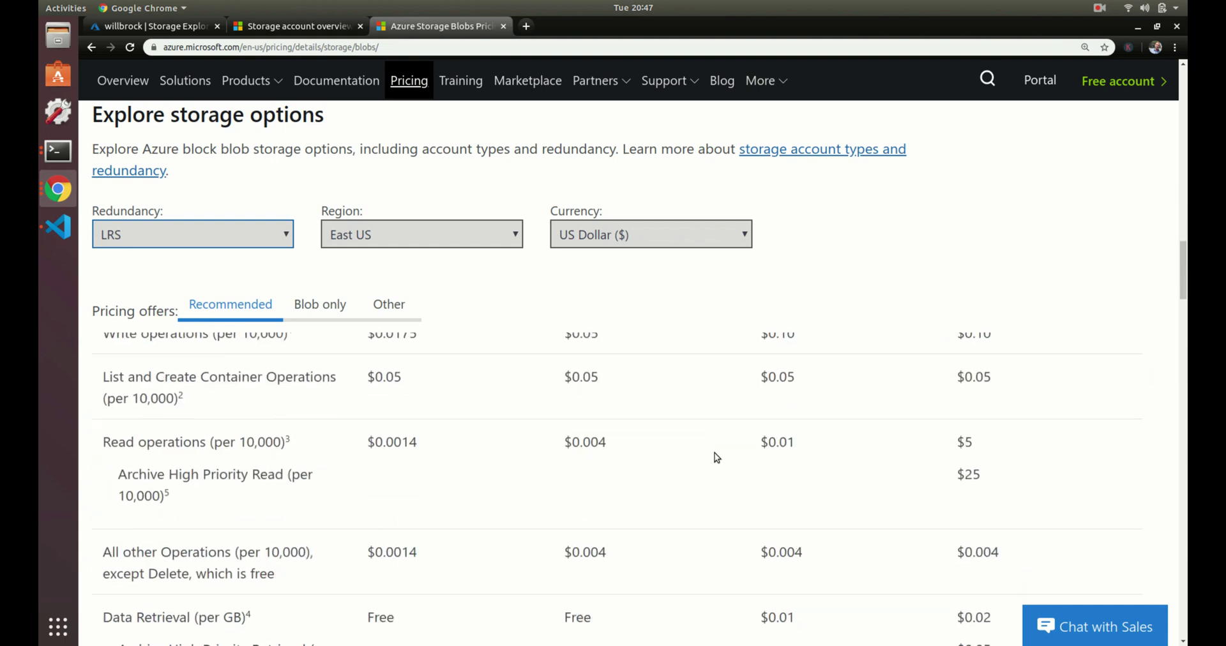
{"action": "scroll", "coordinate": [716, 457], "scroll_direction": "up", "scroll_amount": 5}
{"action": "scroll", "coordinate": [715, 457], "scroll_direction": "down", "scroll_amount": 1}
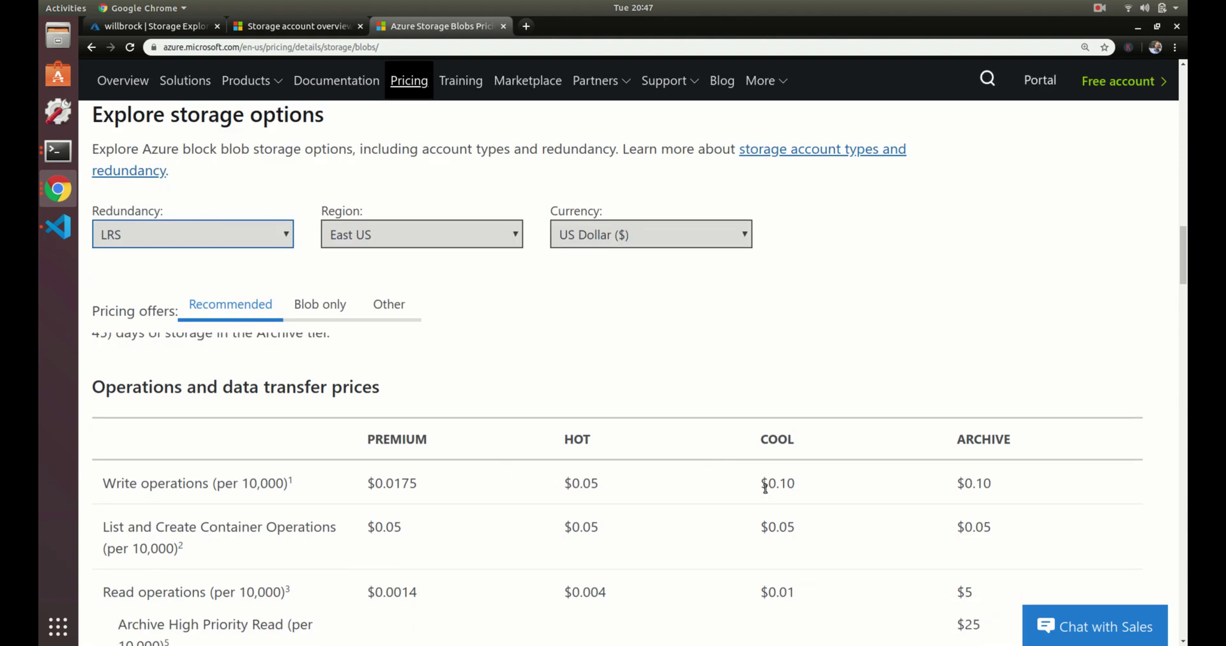
{"action": "scroll", "coordinate": [754, 492], "scroll_direction": "down", "scroll_amount": 1}
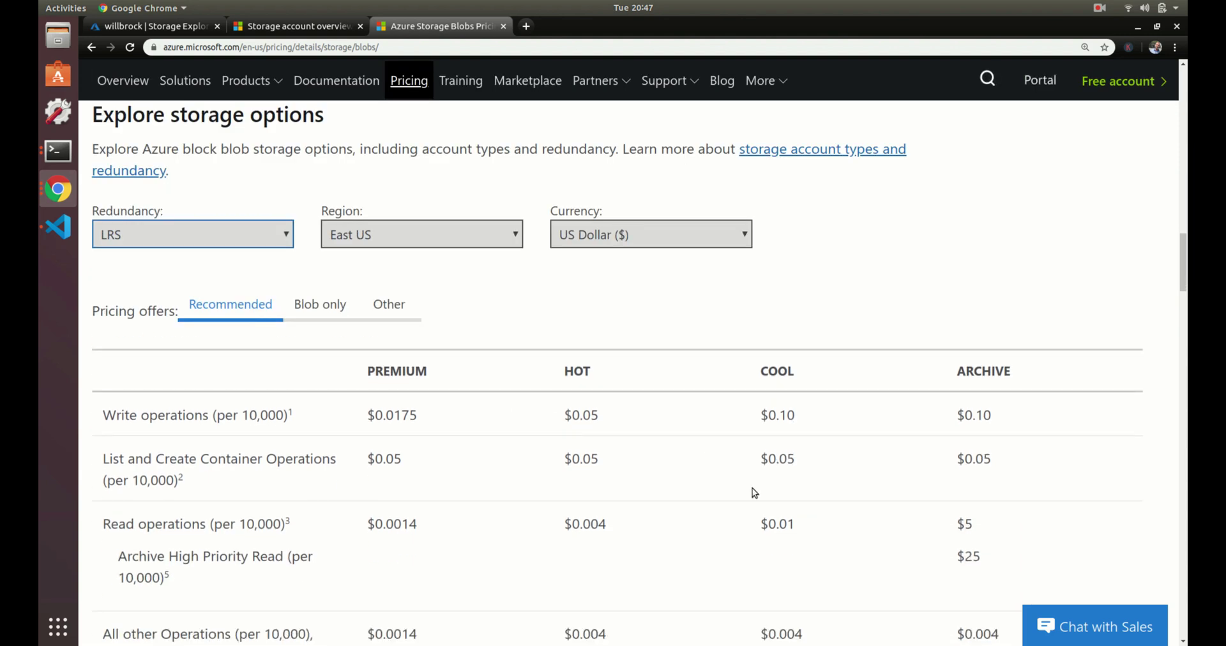
{"action": "scroll", "coordinate": [754, 492], "scroll_direction": "down", "scroll_amount": 3}
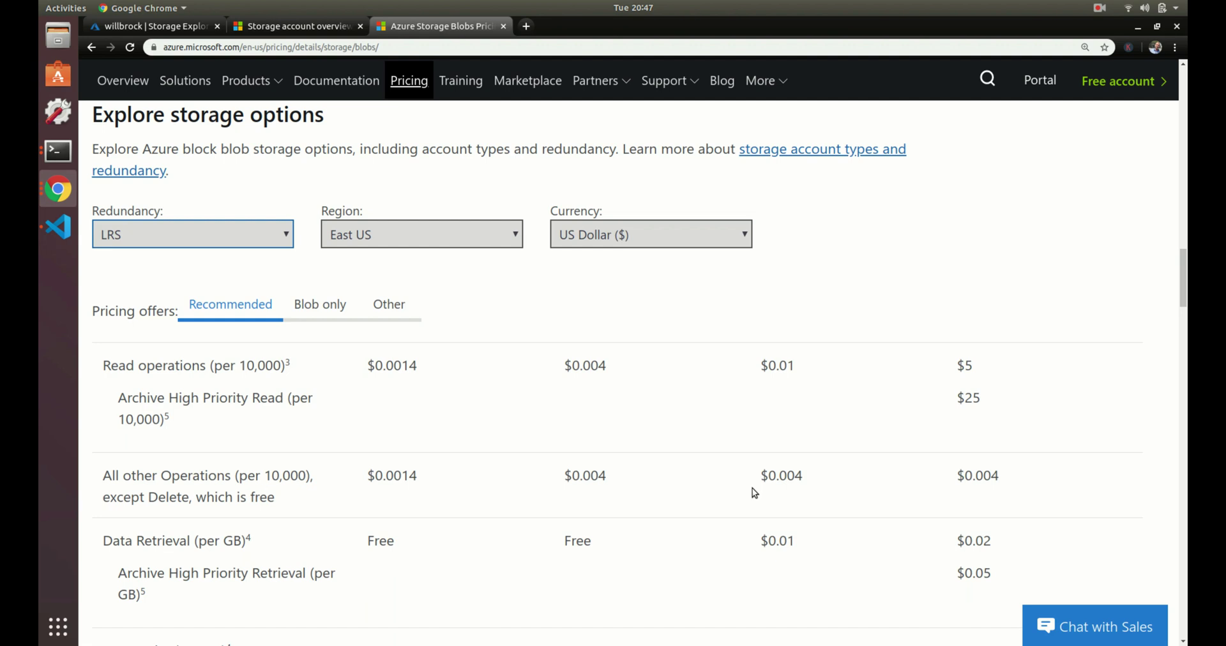
{"action": "scroll", "coordinate": [754, 492], "scroll_direction": "down", "scroll_amount": 2}
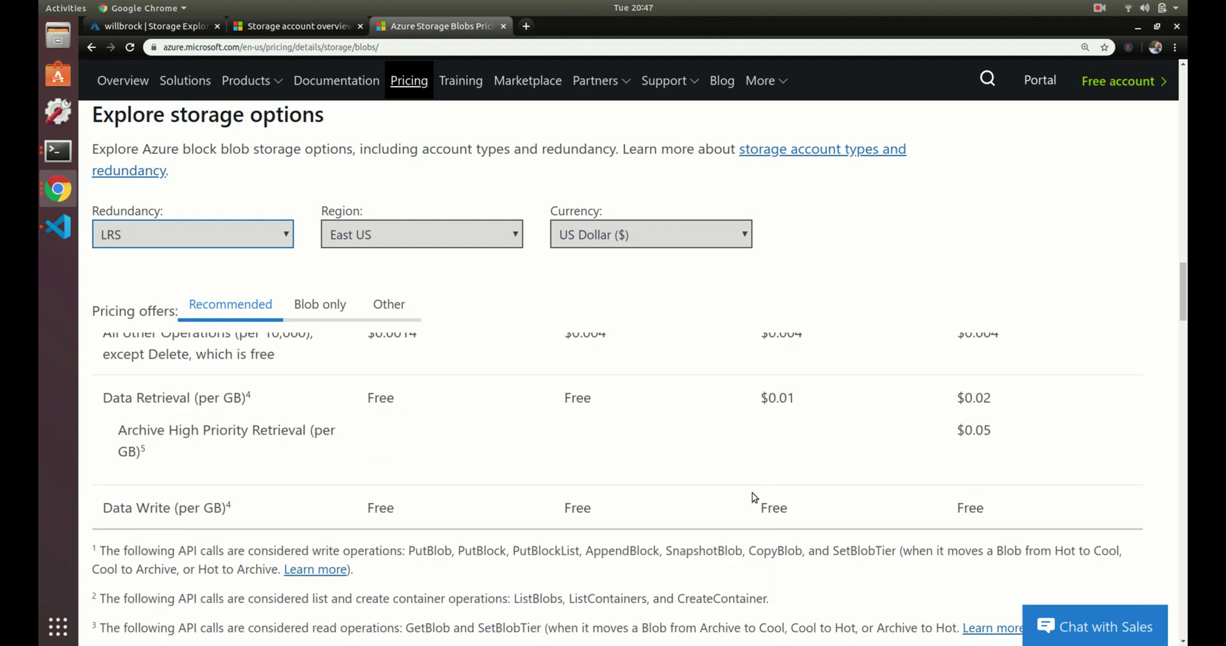
{"action": "scroll", "coordinate": [754, 490], "scroll_direction": "down", "scroll_amount": 12}
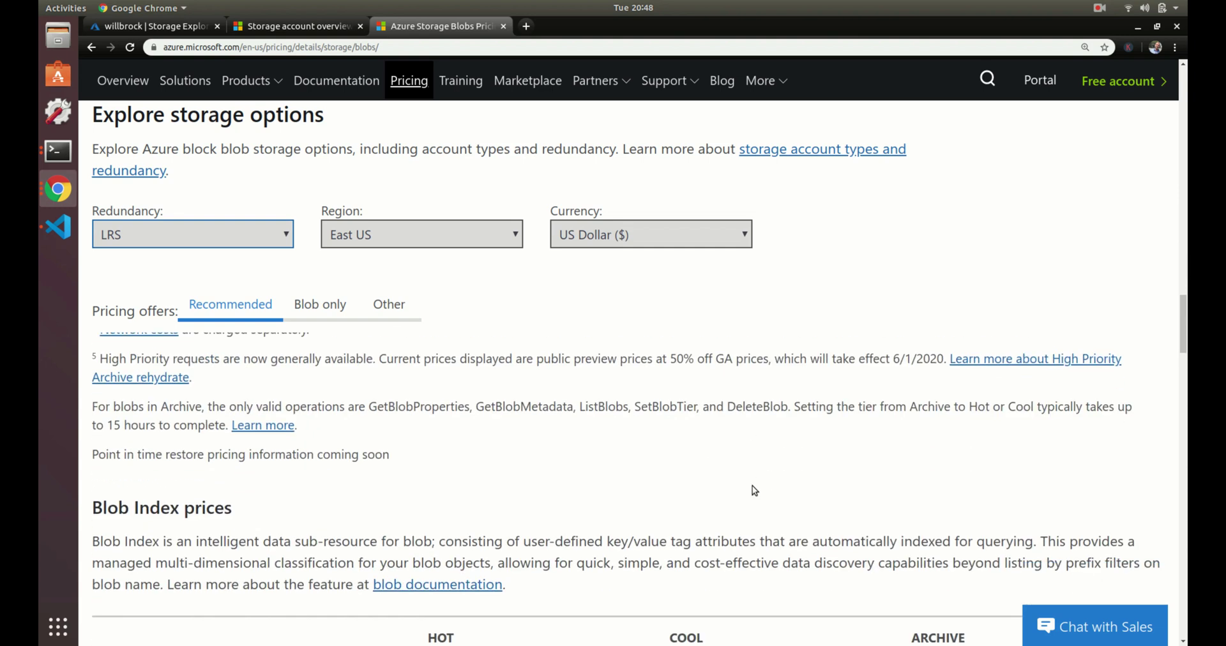
{"action": "scroll", "coordinate": [753, 487], "scroll_direction": "down", "scroll_amount": 2}
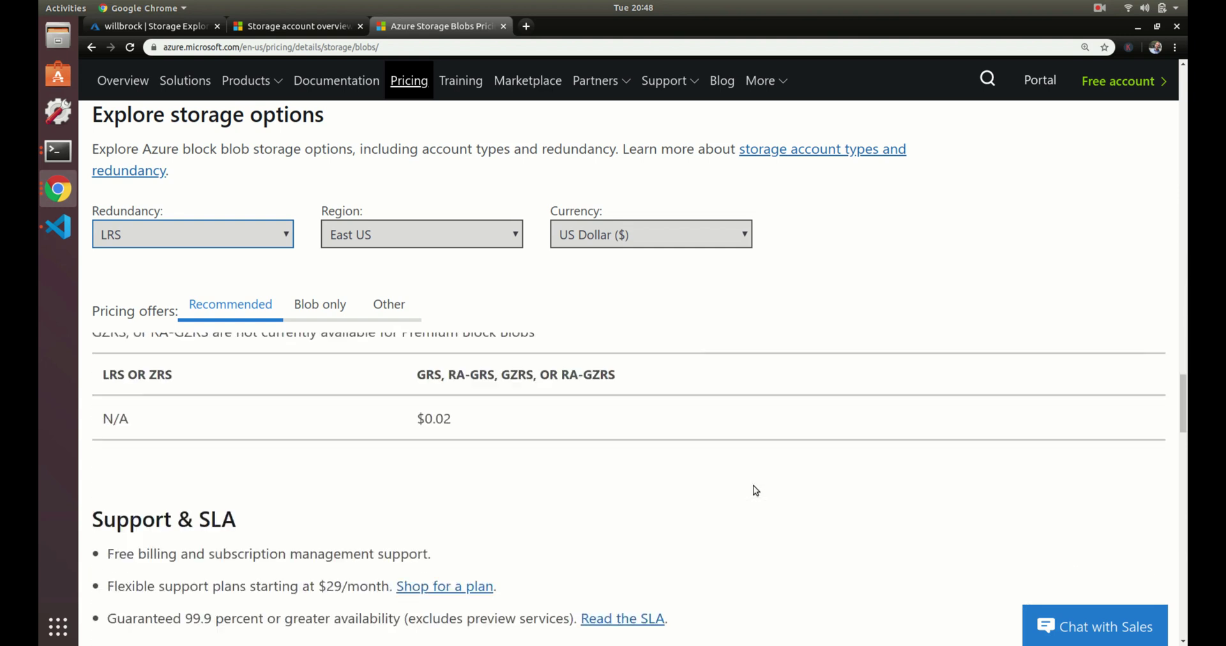
{"action": "scroll", "coordinate": [754, 486], "scroll_direction": "up", "scroll_amount": 20}
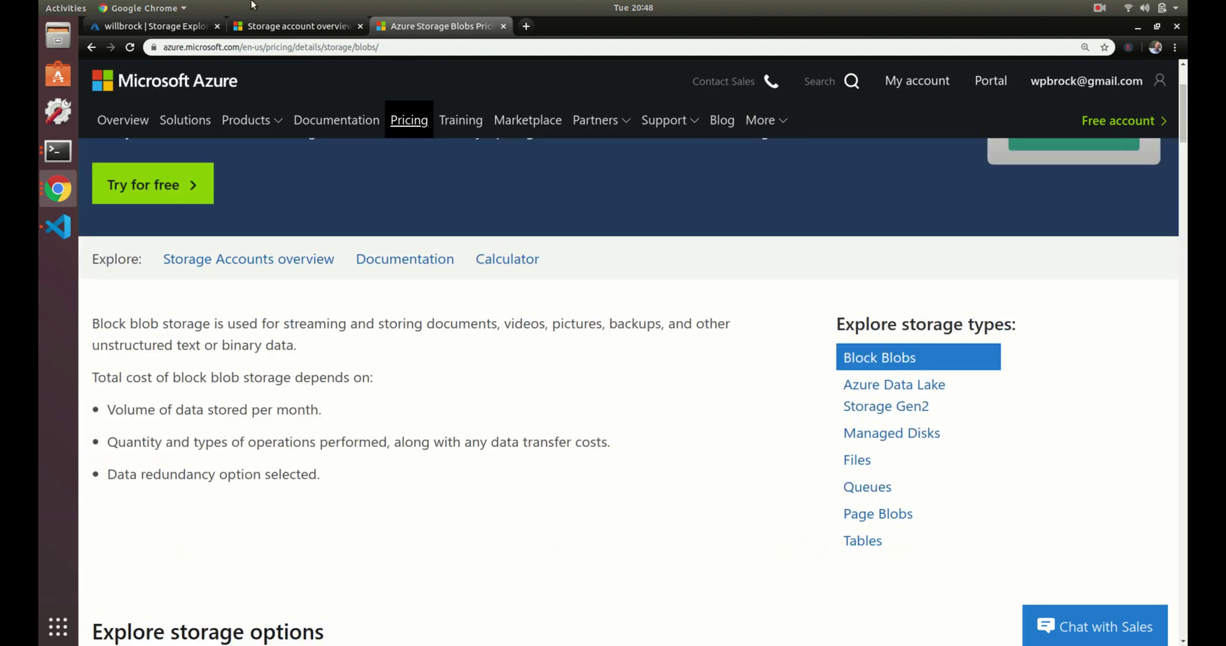